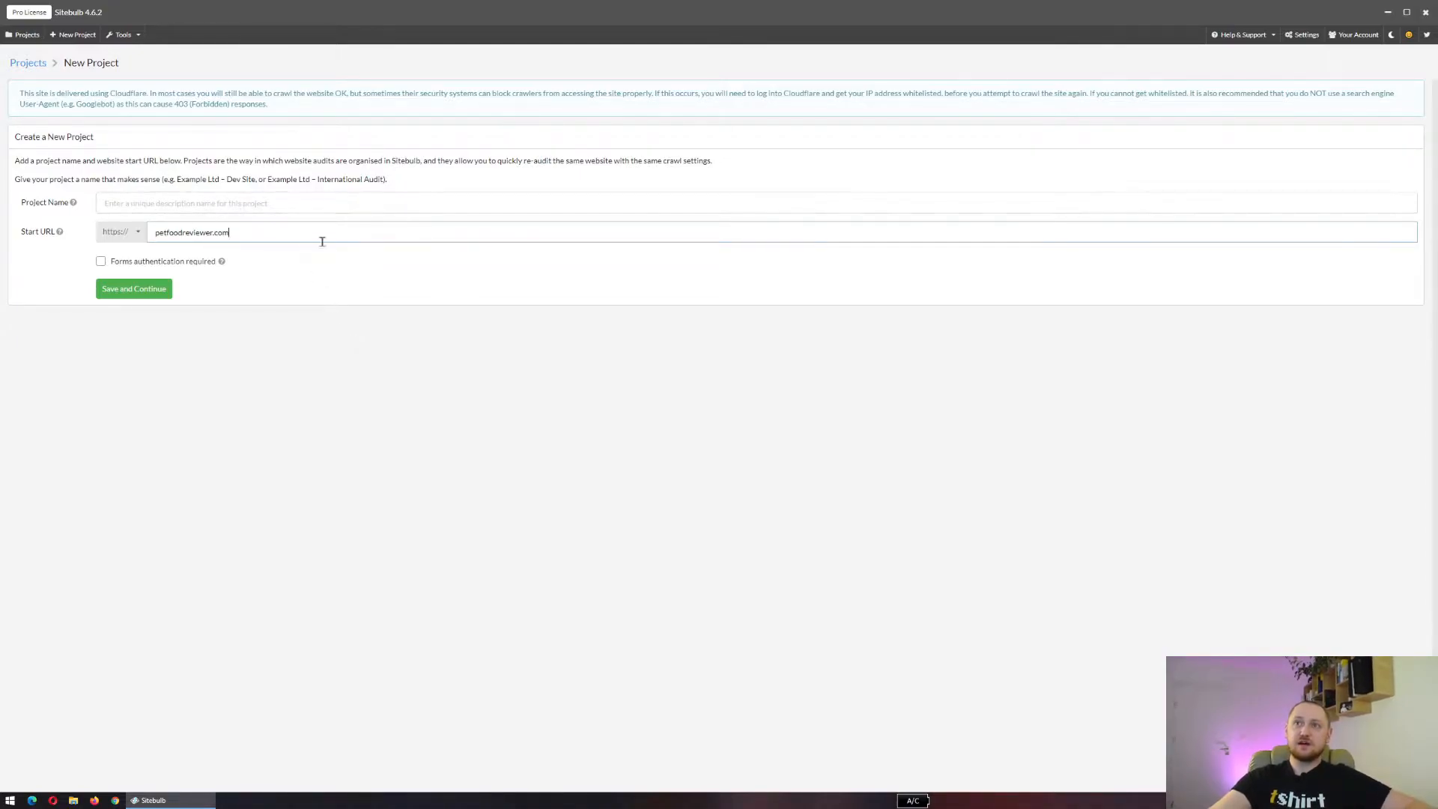
Name the new project PetfoodReviewer and save it with the start URL petfoodreviewer.com to continue to the audit setup.
{"action": "left_click", "coordinate": [298, 198]}
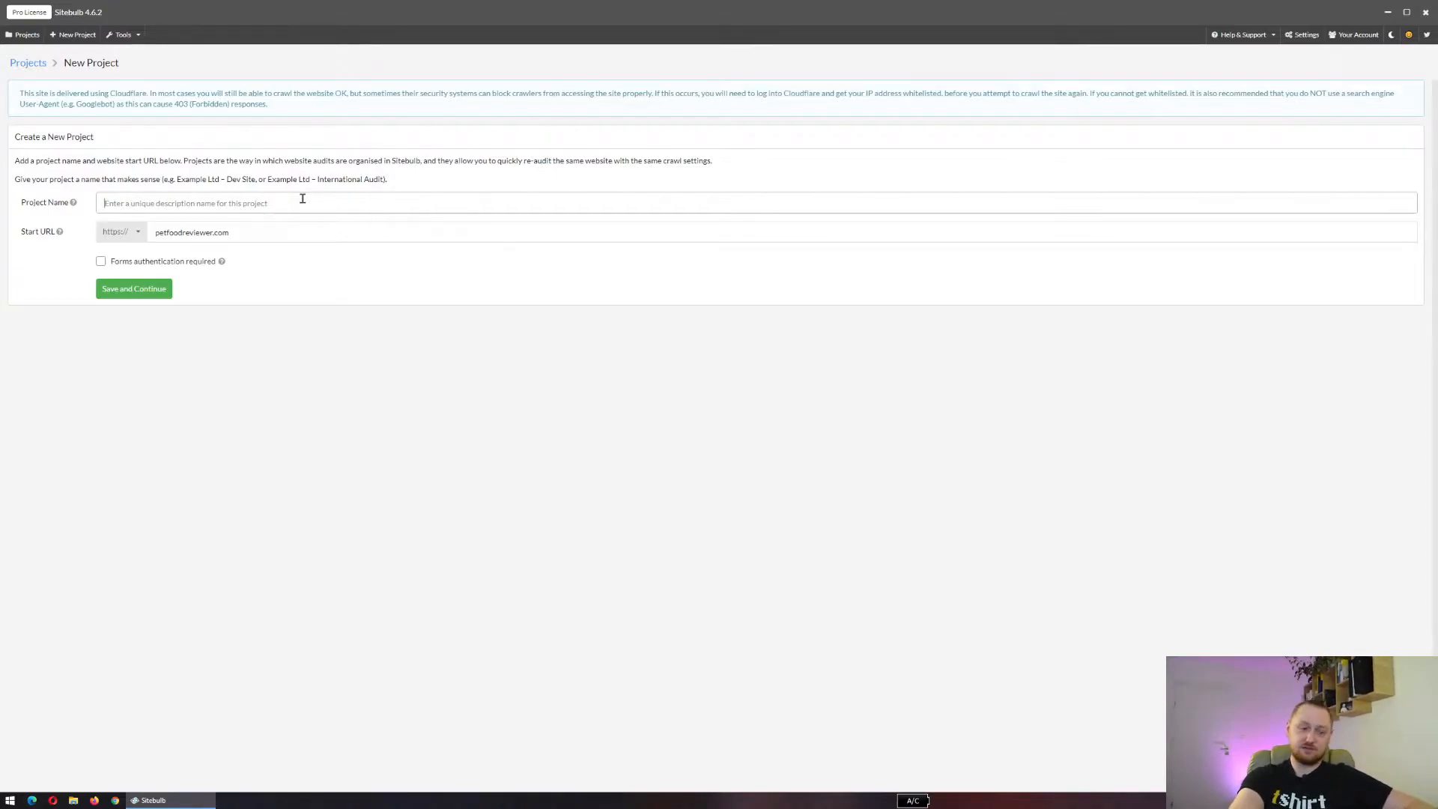
{"action": "type", "text": "PetfoodR"}
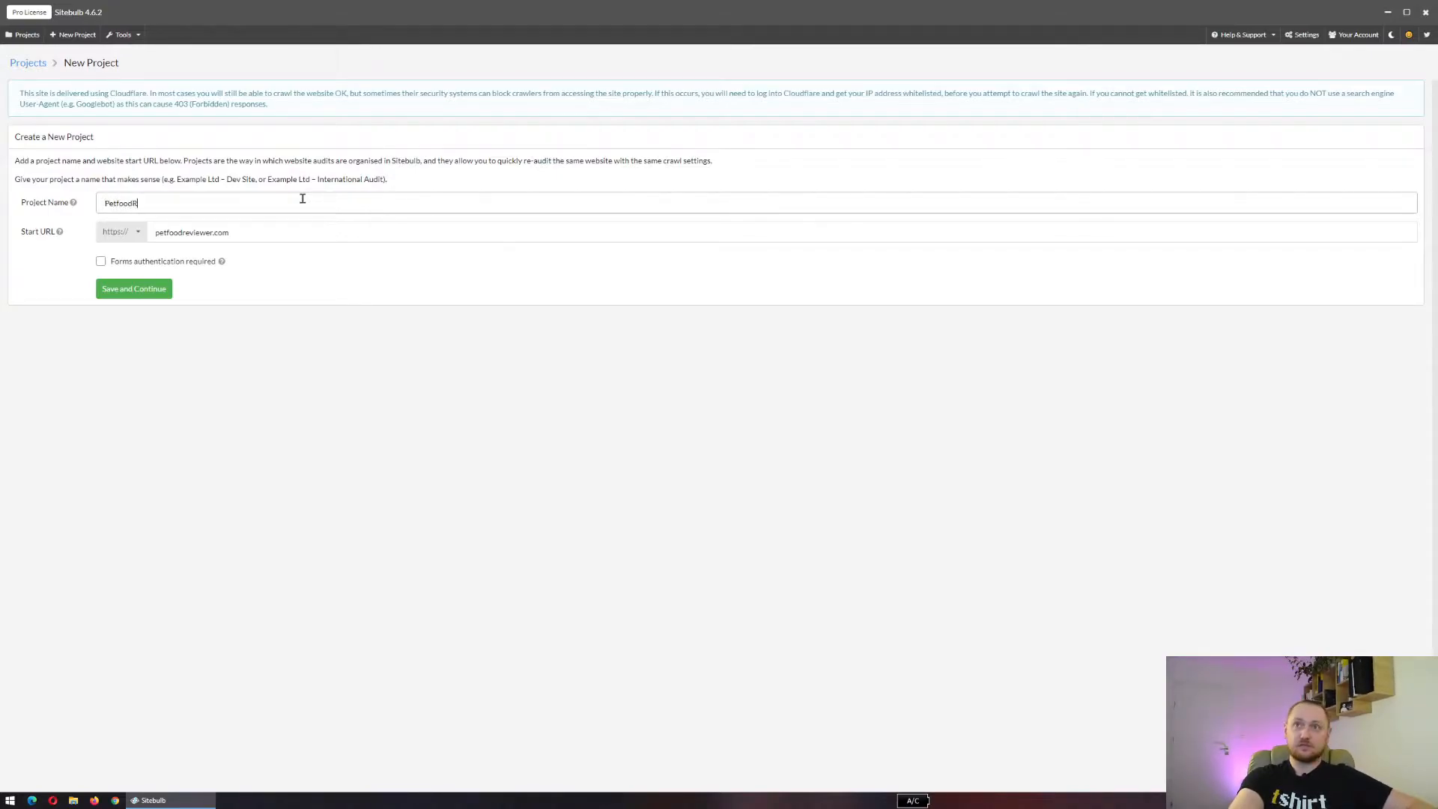
{"action": "type", "text": "eviewer"}
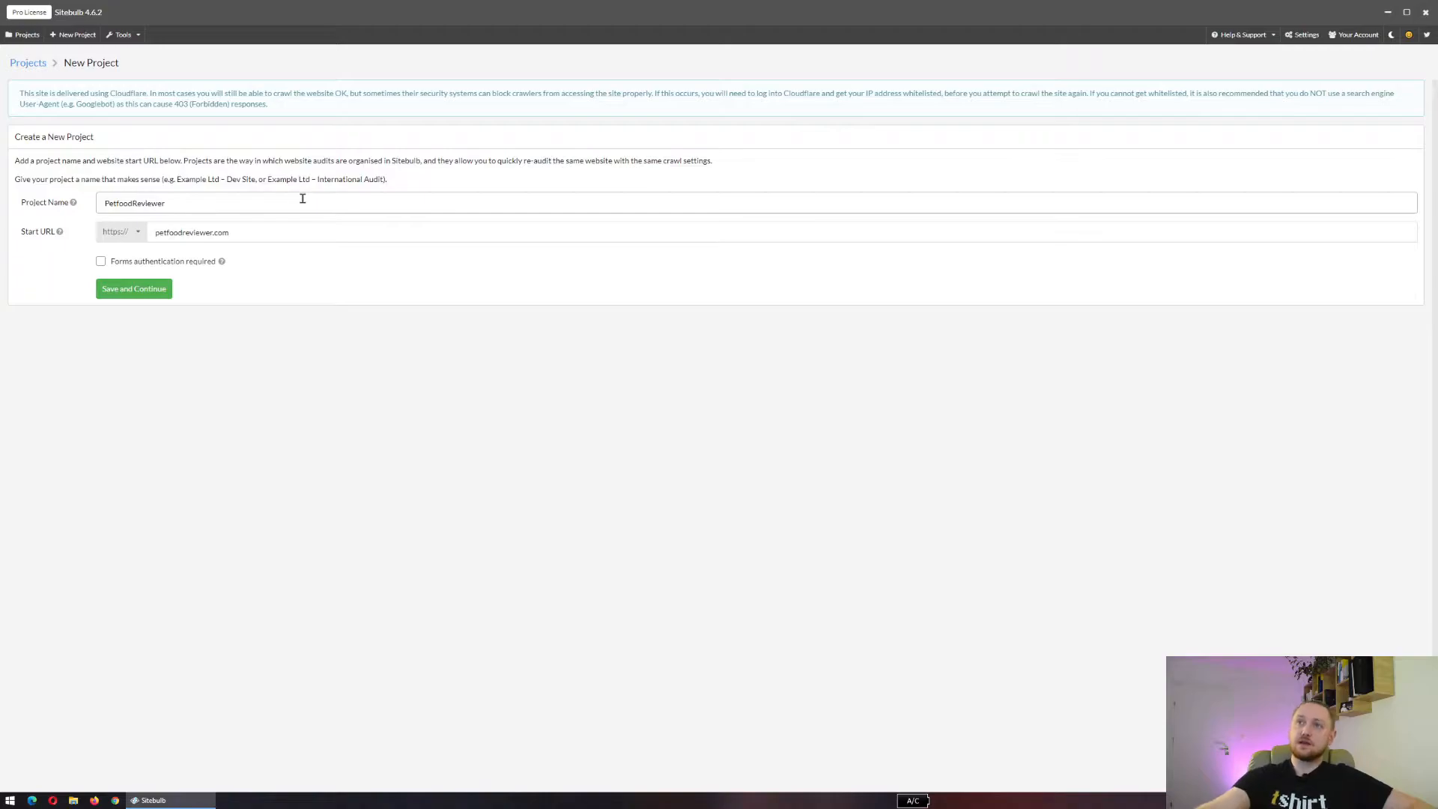
{"action": "left_click_drag", "start_coordinate": [267, 105], "coordinate": [20, 96]}
{"action": "left_click", "coordinate": [20, 96]}
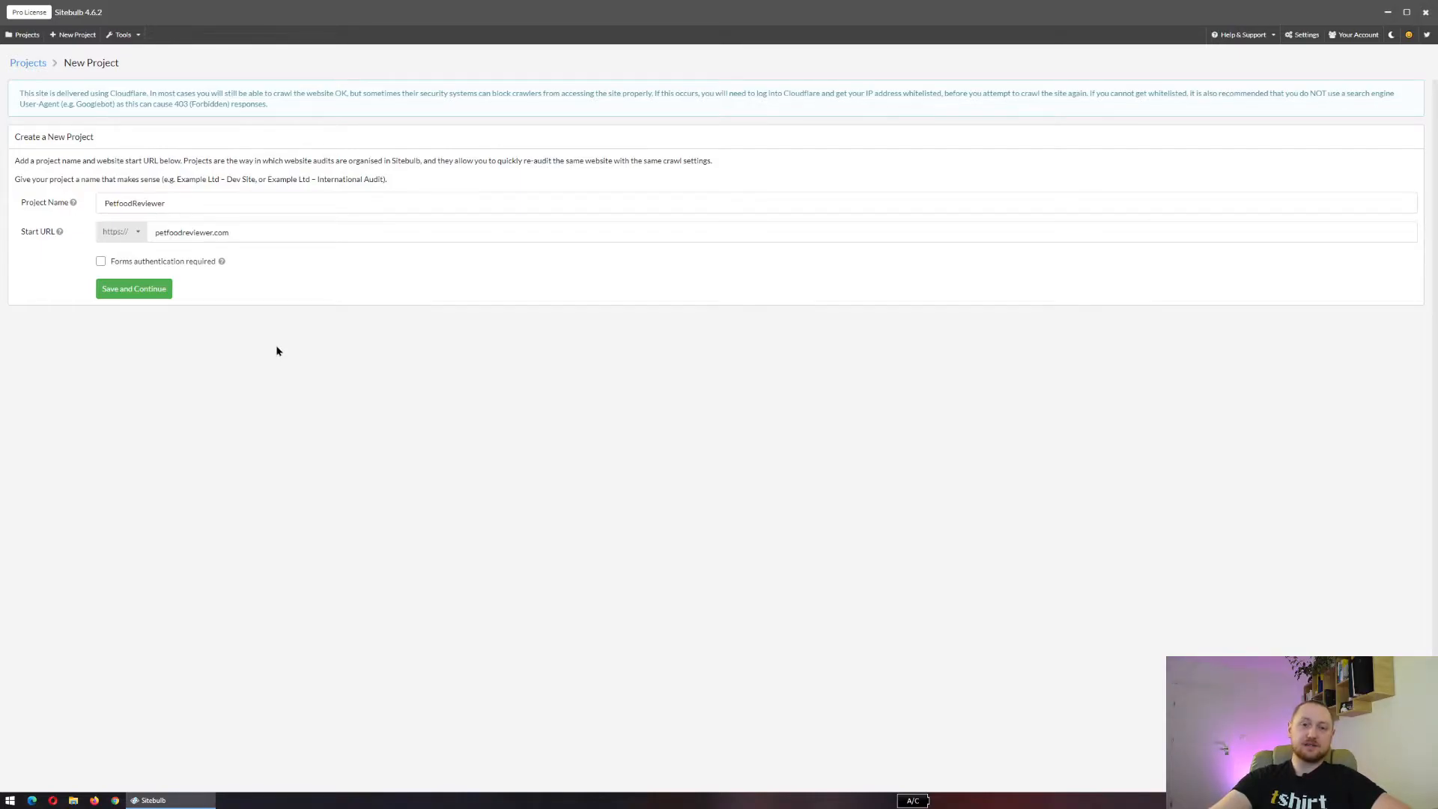
{"action": "left_click", "coordinate": [107, 288]}
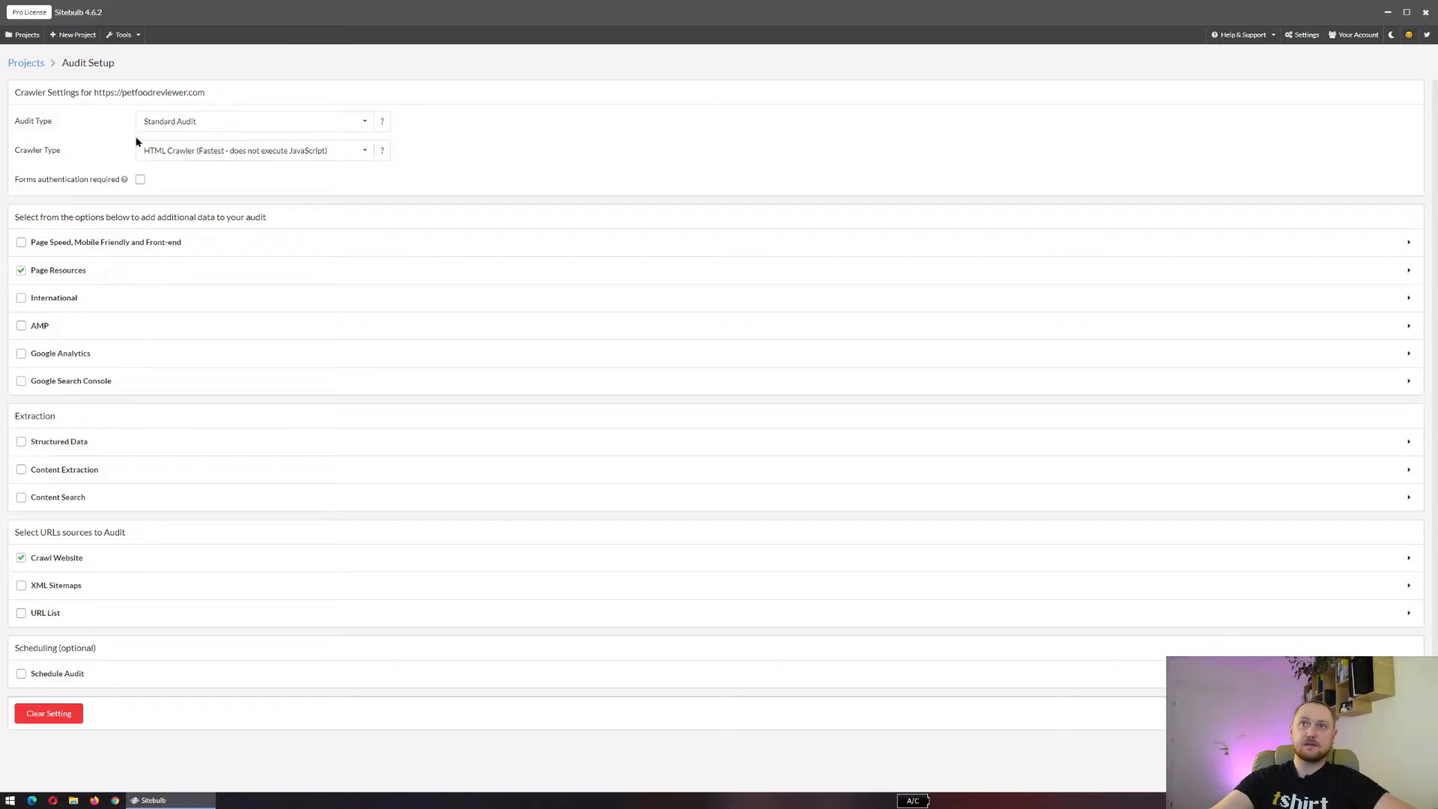
Review the available audit types and crawler types without changing either selection.
{"action": "left_click", "coordinate": [207, 127]}
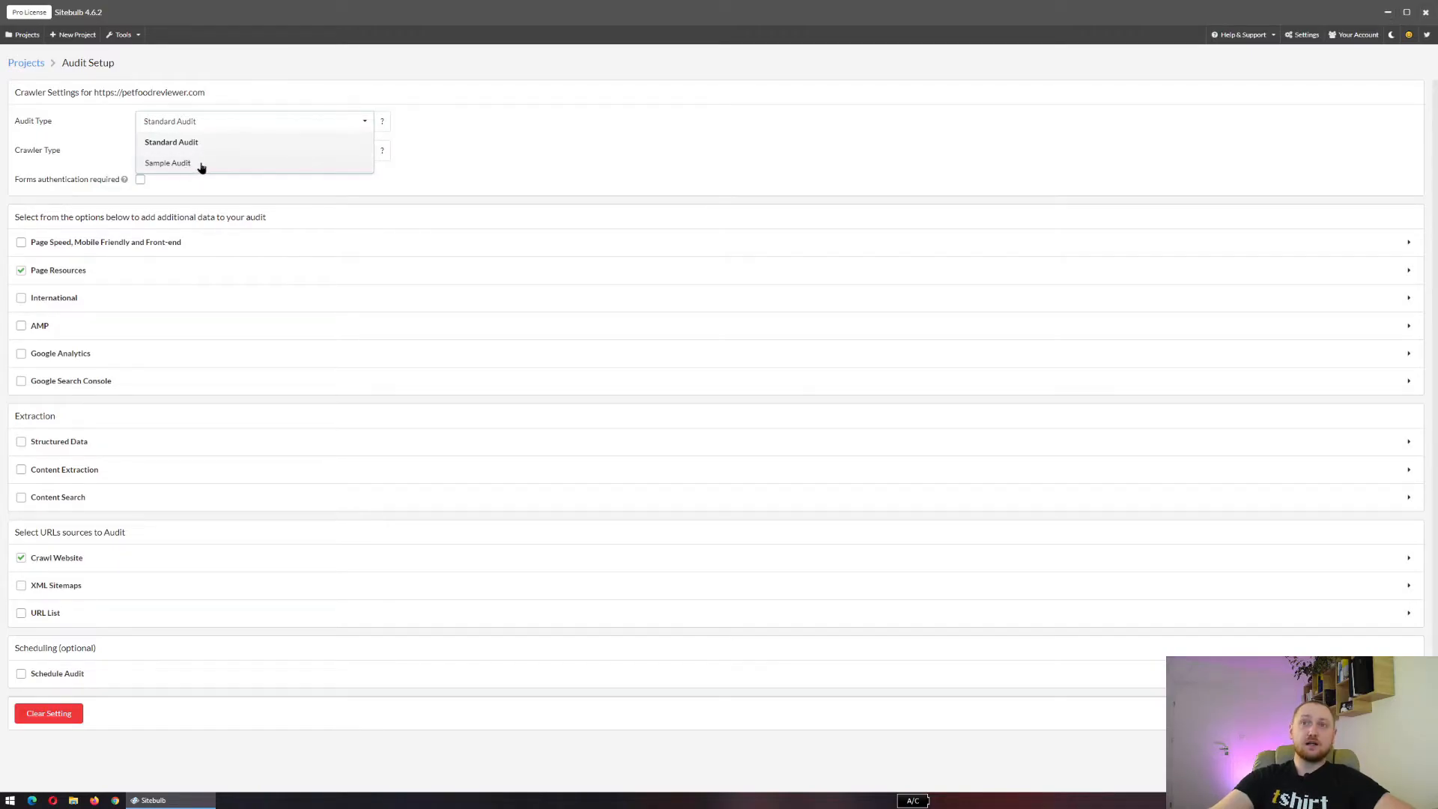
{"action": "left_click", "coordinate": [290, 122]}
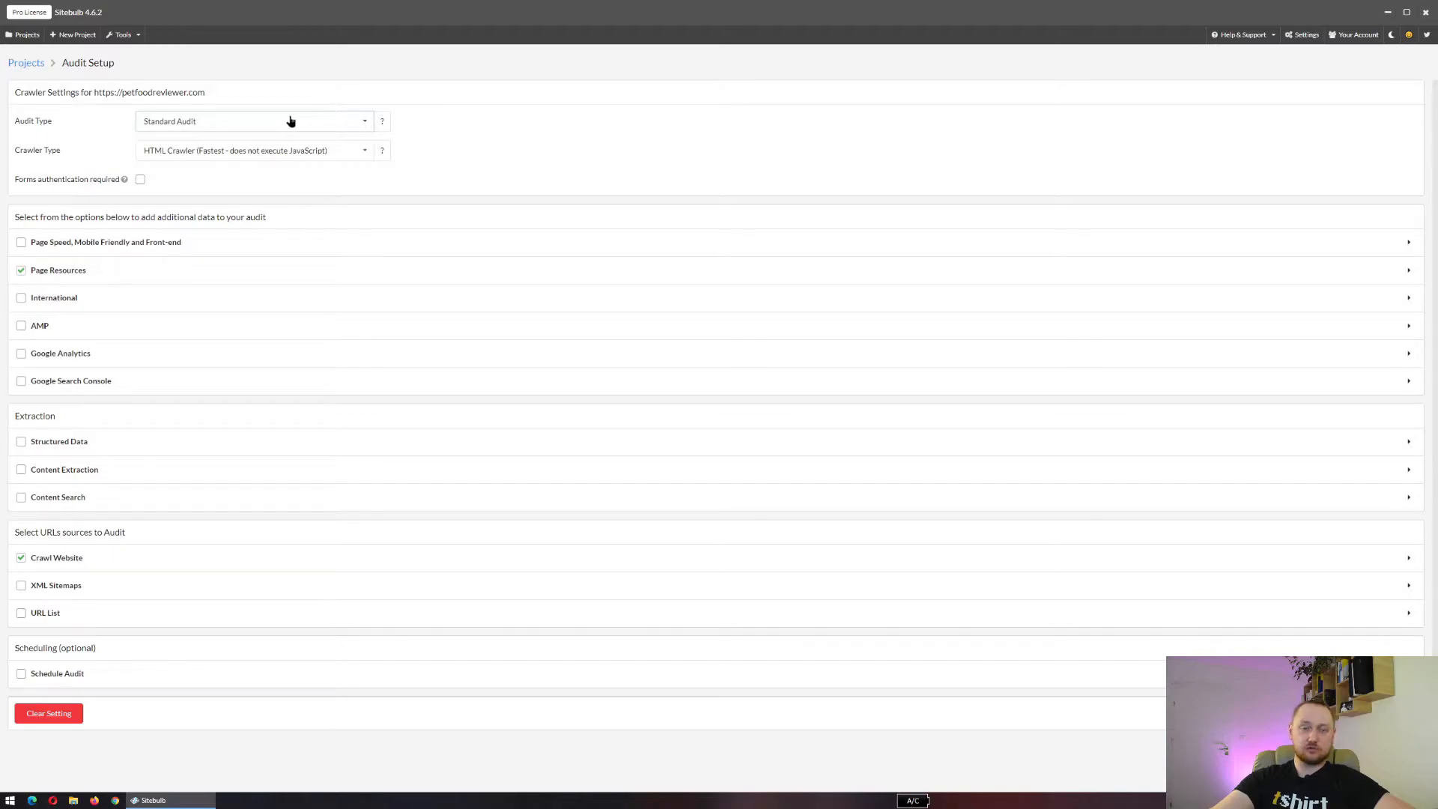
{"action": "mouse_move", "coordinate": [383, 125]}
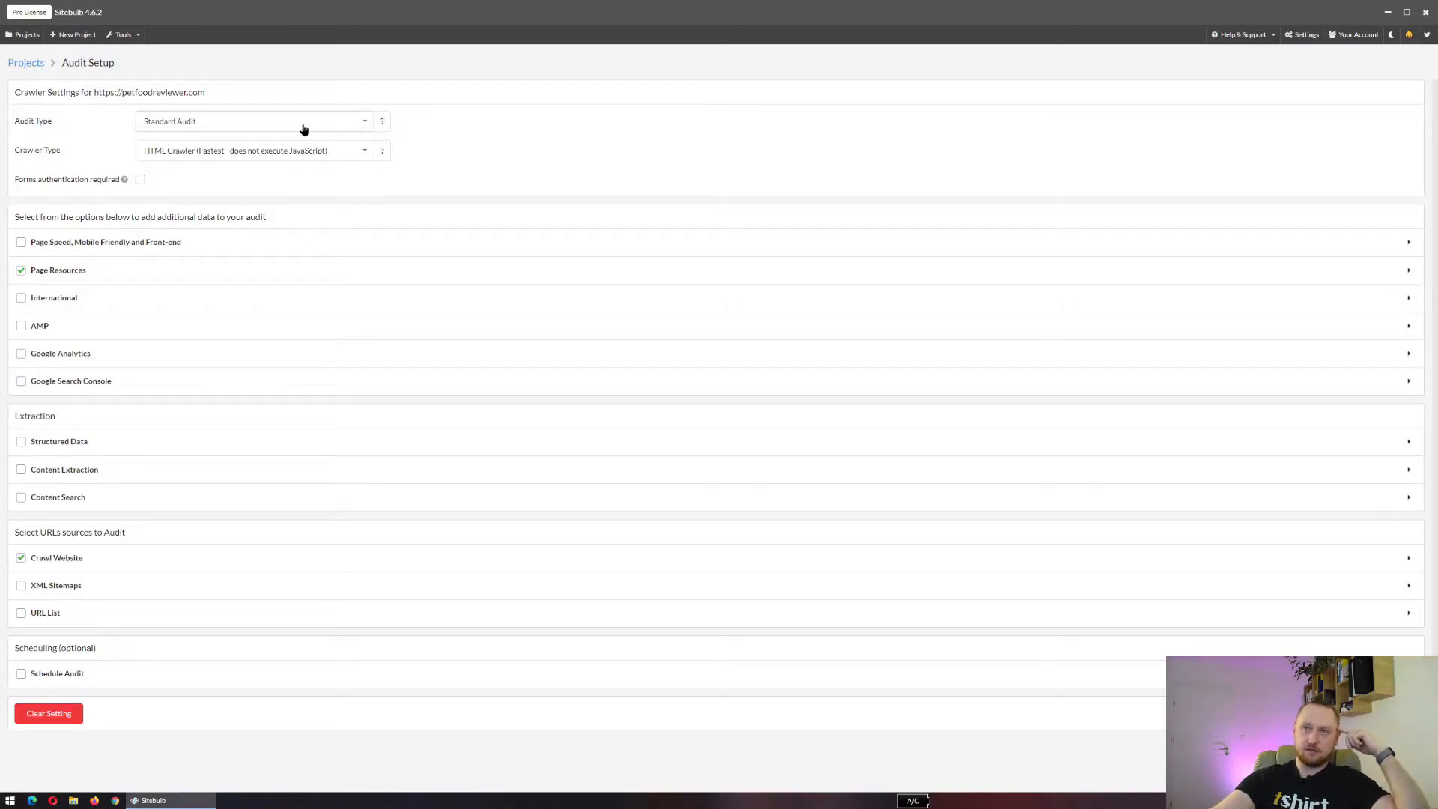
{"action": "left_click", "coordinate": [208, 154]}
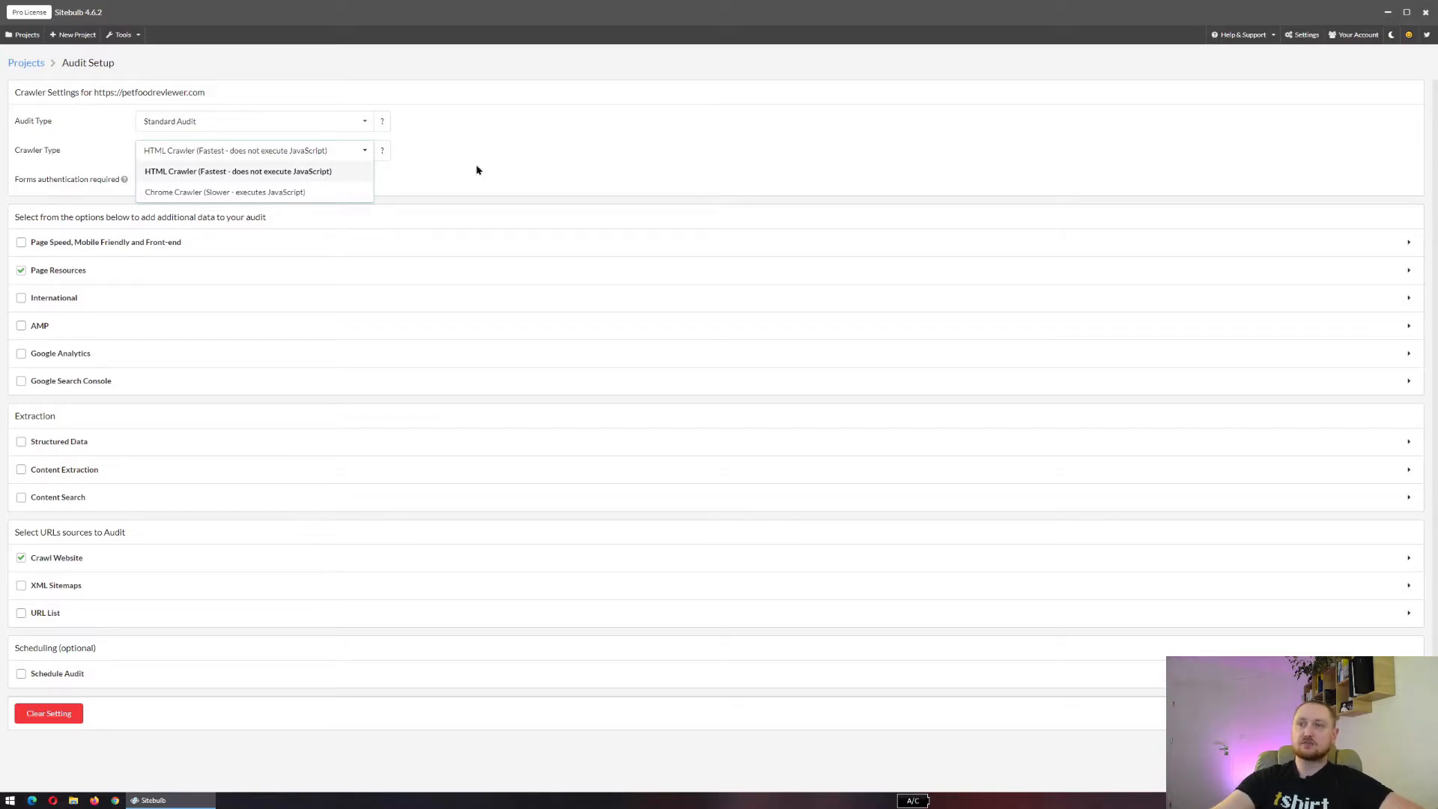
{"action": "left_click", "coordinate": [567, 174]}
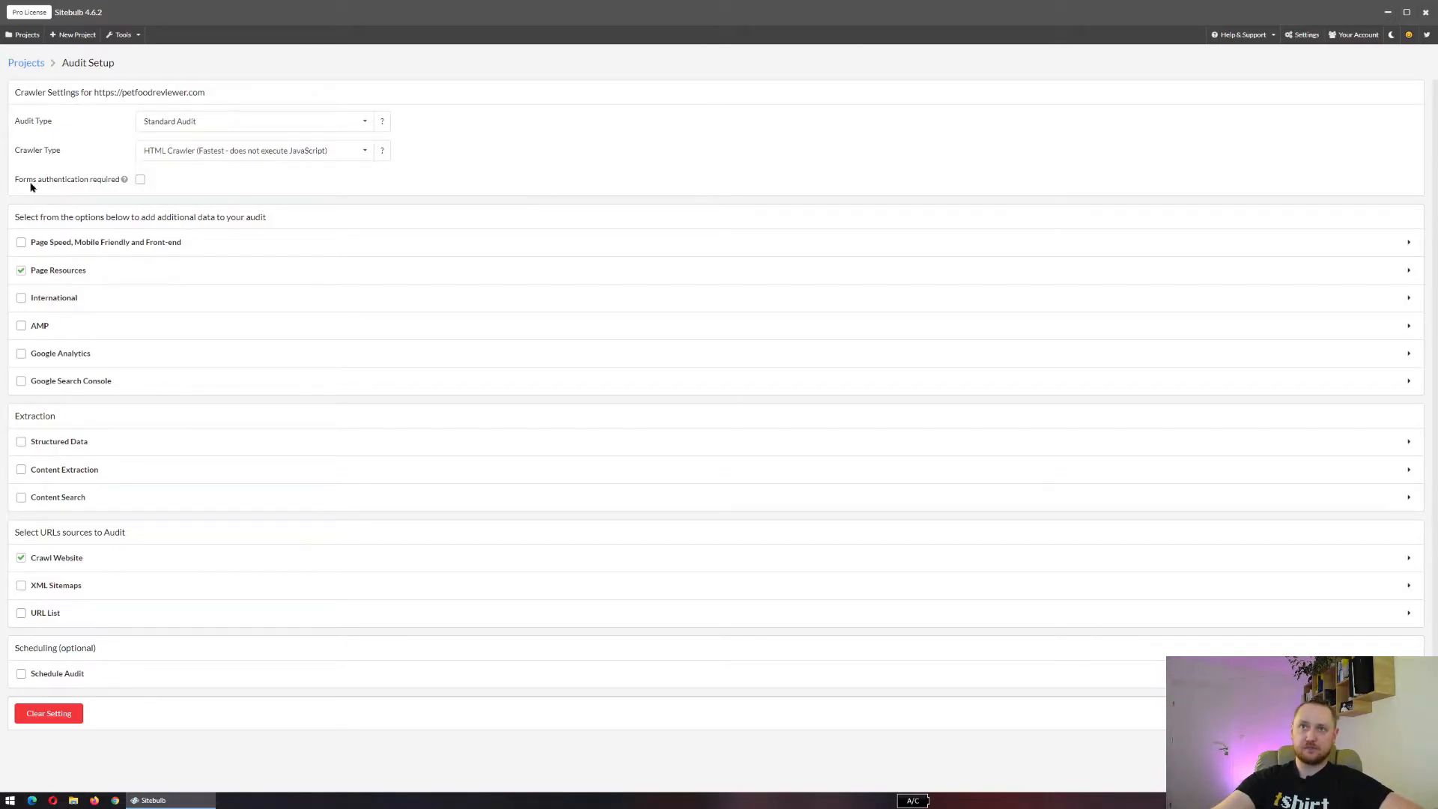
Turn on the forms authentication requirement, look over the site's login preview, and close it without adding authentication.
{"action": "mouse_move", "coordinate": [128, 182]}
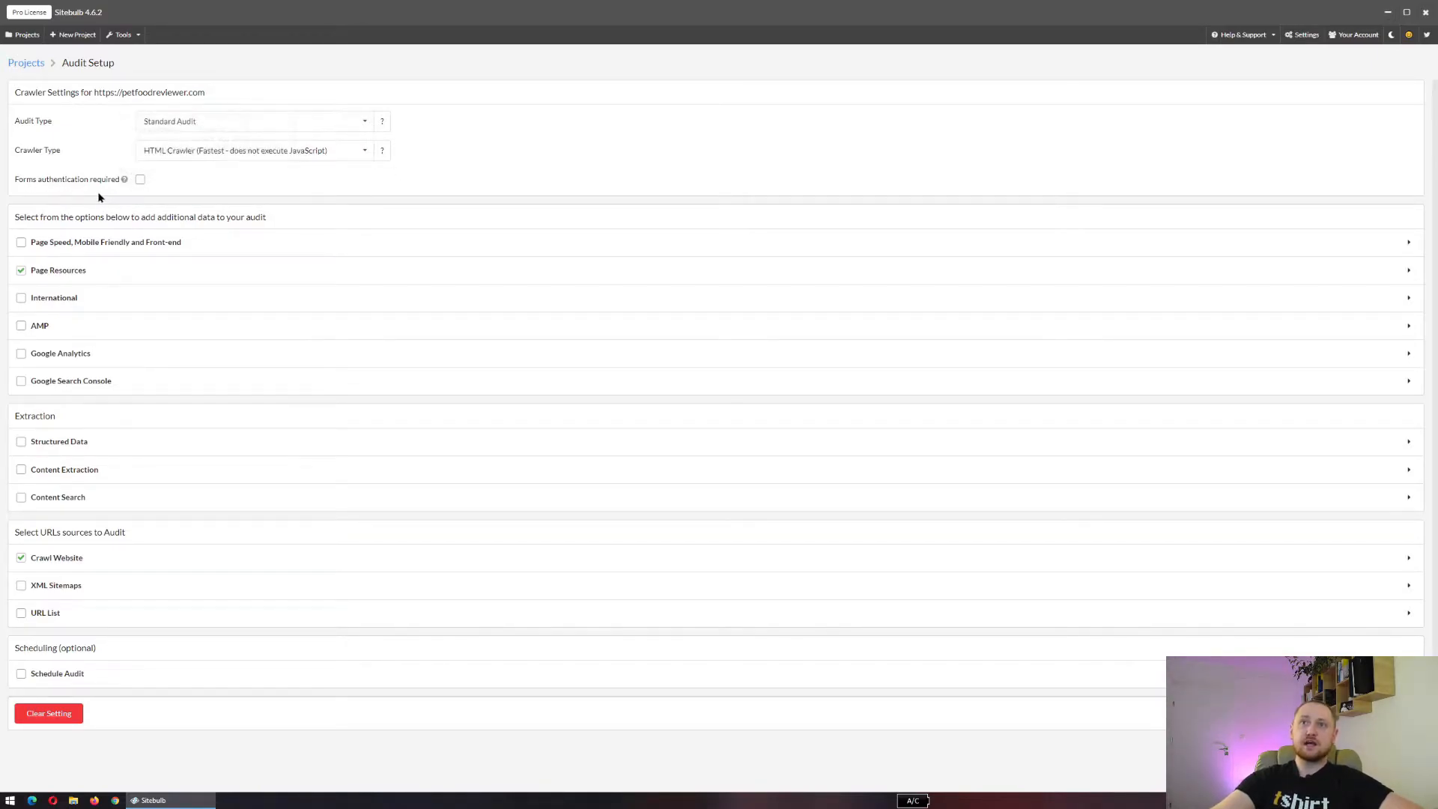
{"action": "left_click", "coordinate": [140, 182]}
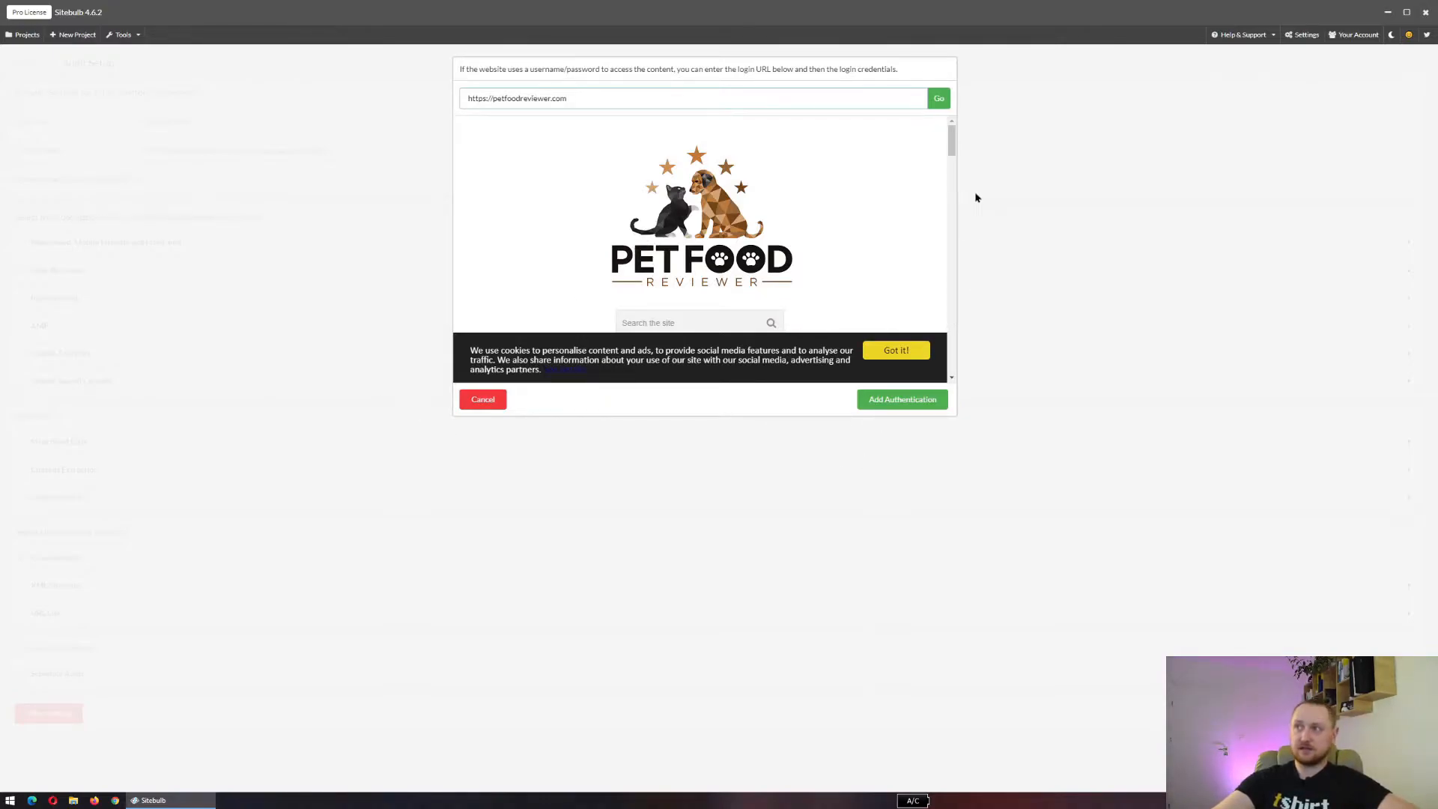
{"action": "scroll", "coordinate": [727, 251], "scroll_direction": "down", "scroll_amount": 5}
{"action": "scroll", "coordinate": [727, 251], "scroll_direction": "up", "scroll_amount": 5}
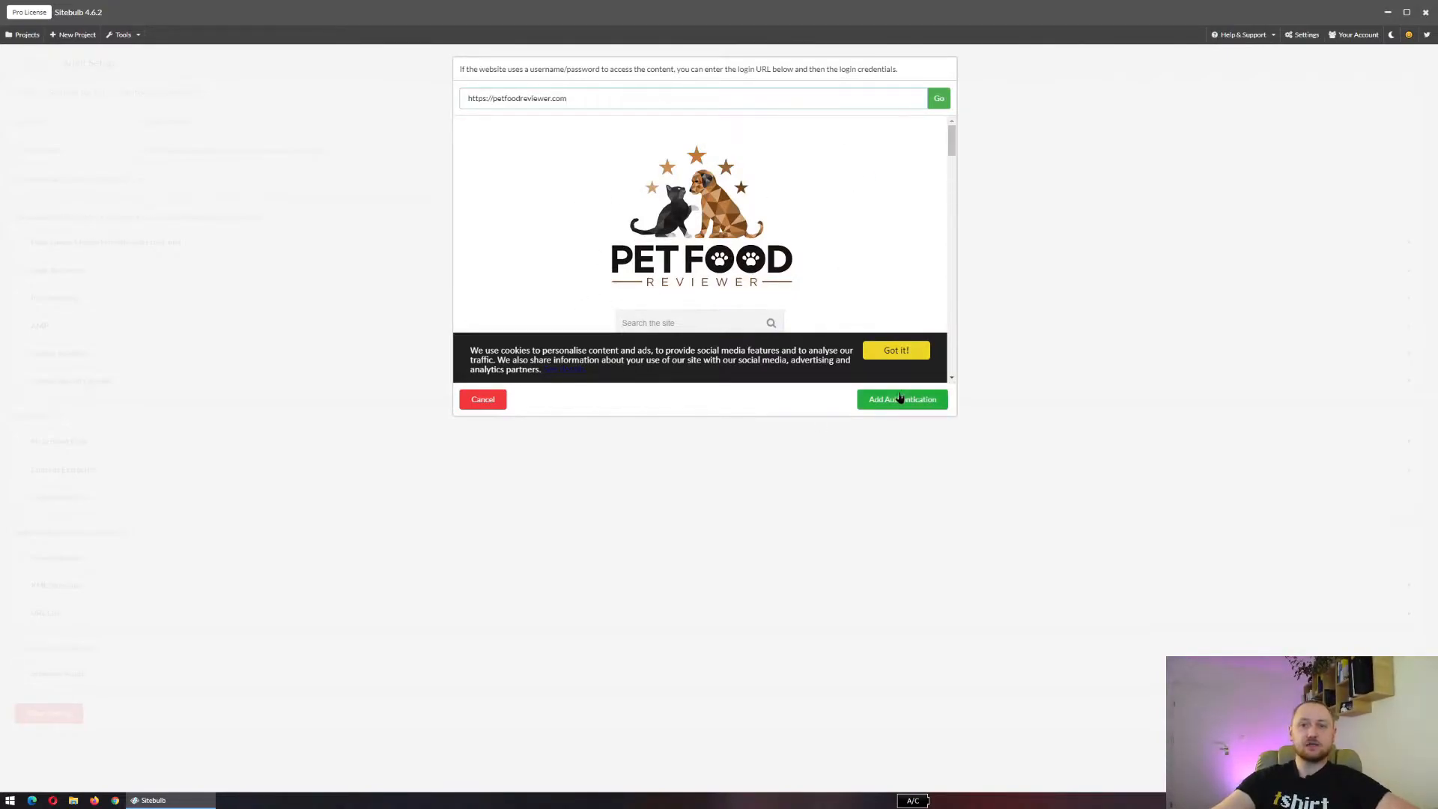
{"action": "left_click", "coordinate": [483, 403]}
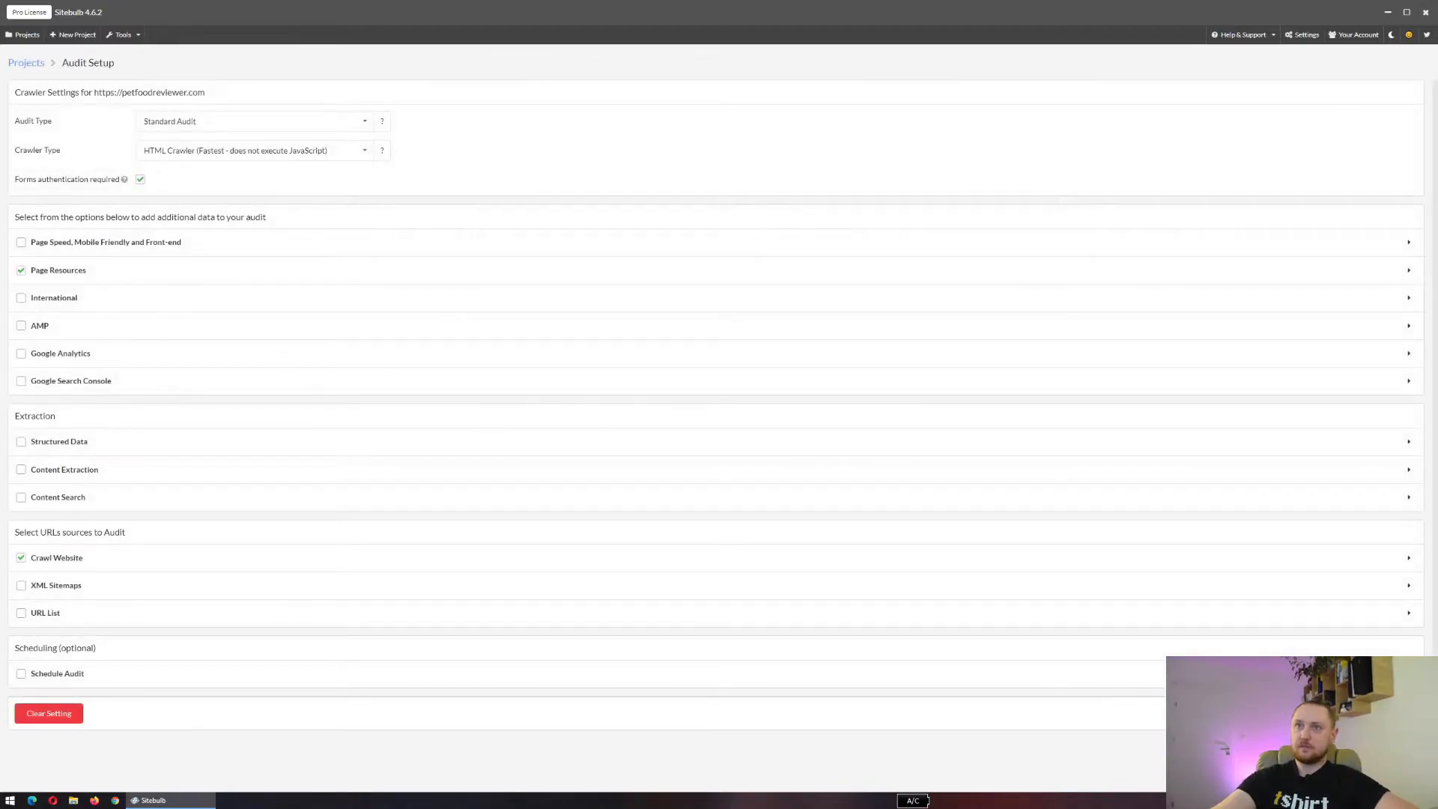
Examine the Page Speed, Mobile Friendly and Front-end option and the resource types offered under Page Resources.
{"action": "left_click", "coordinate": [21, 242]}
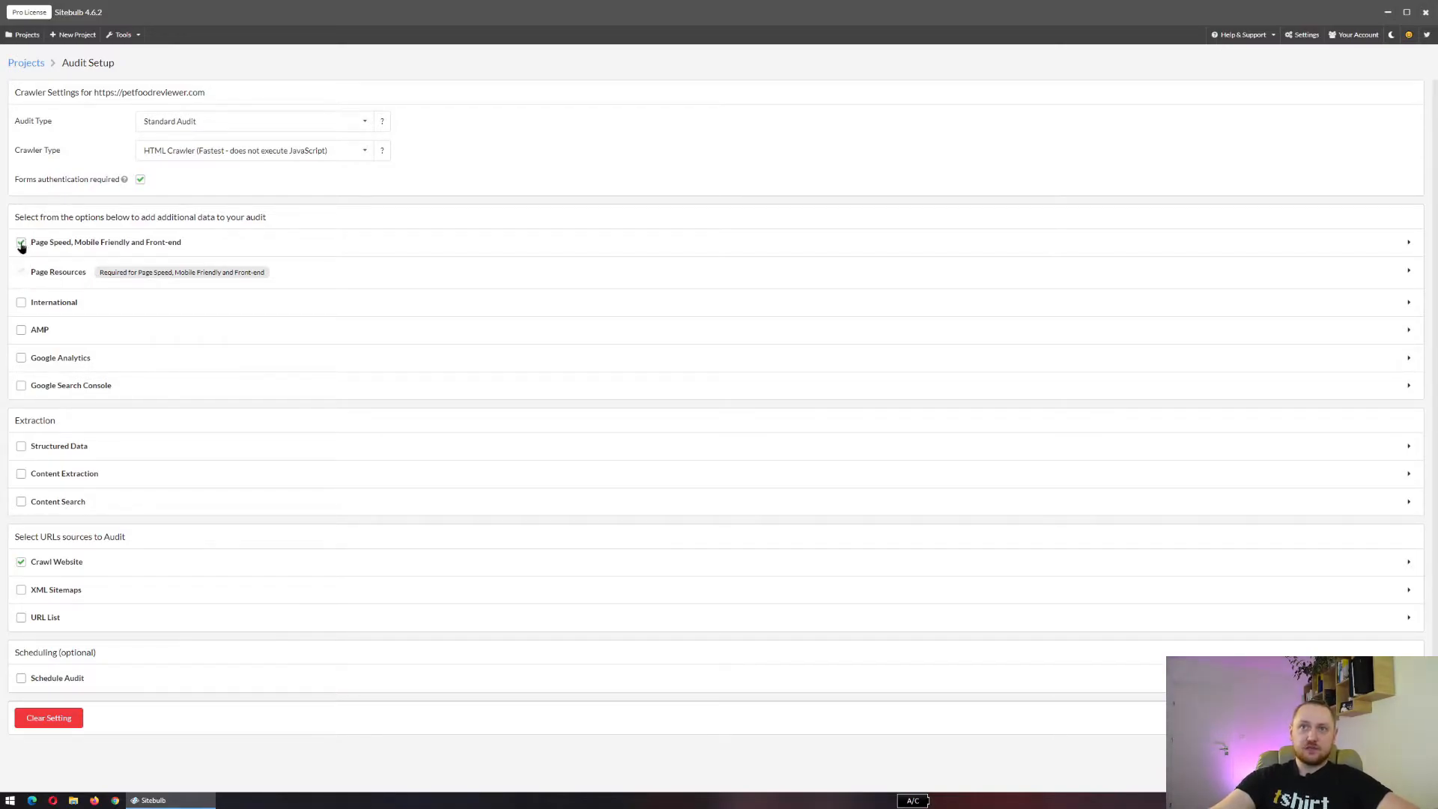
{"action": "left_click", "coordinate": [21, 244]}
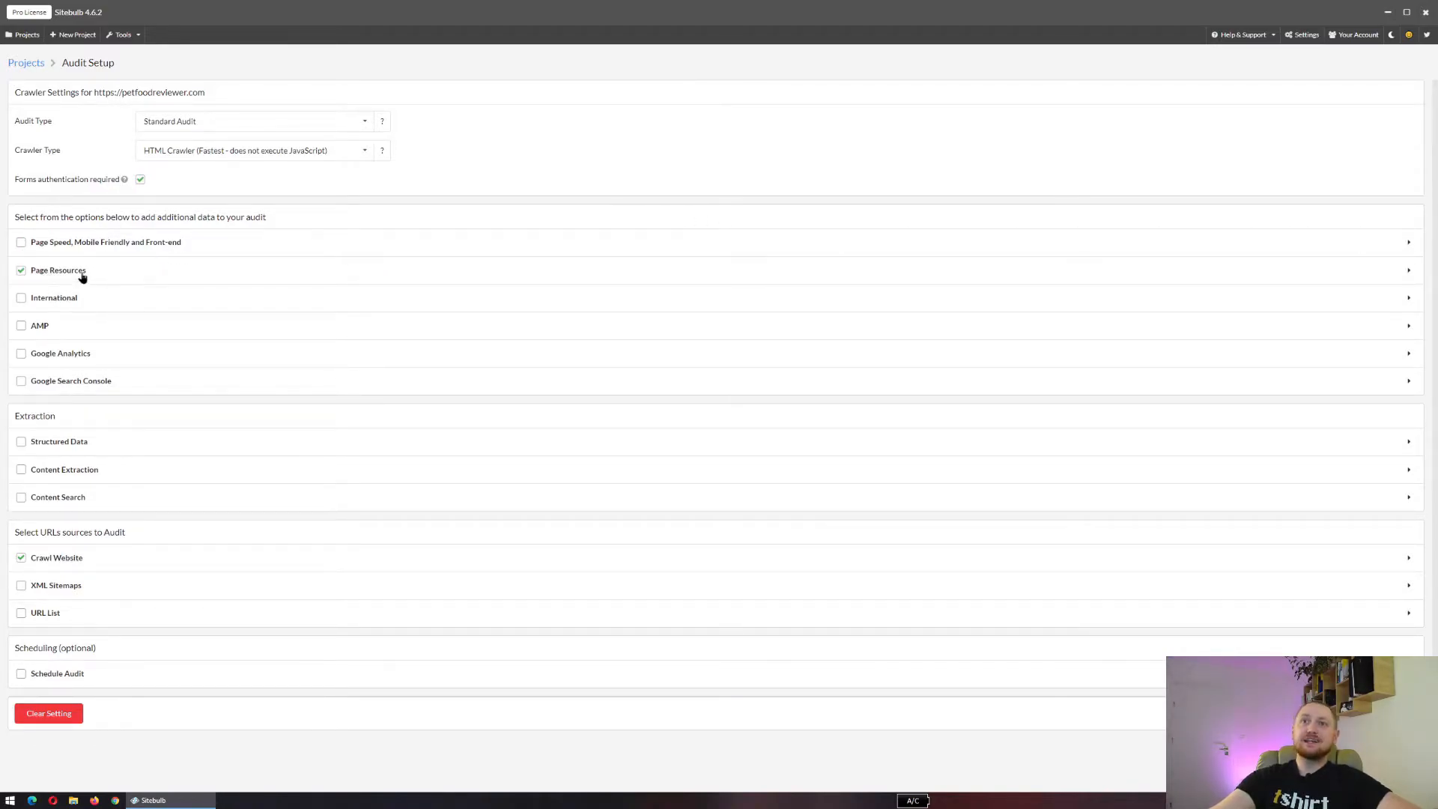
{"action": "left_click", "coordinate": [278, 251]}
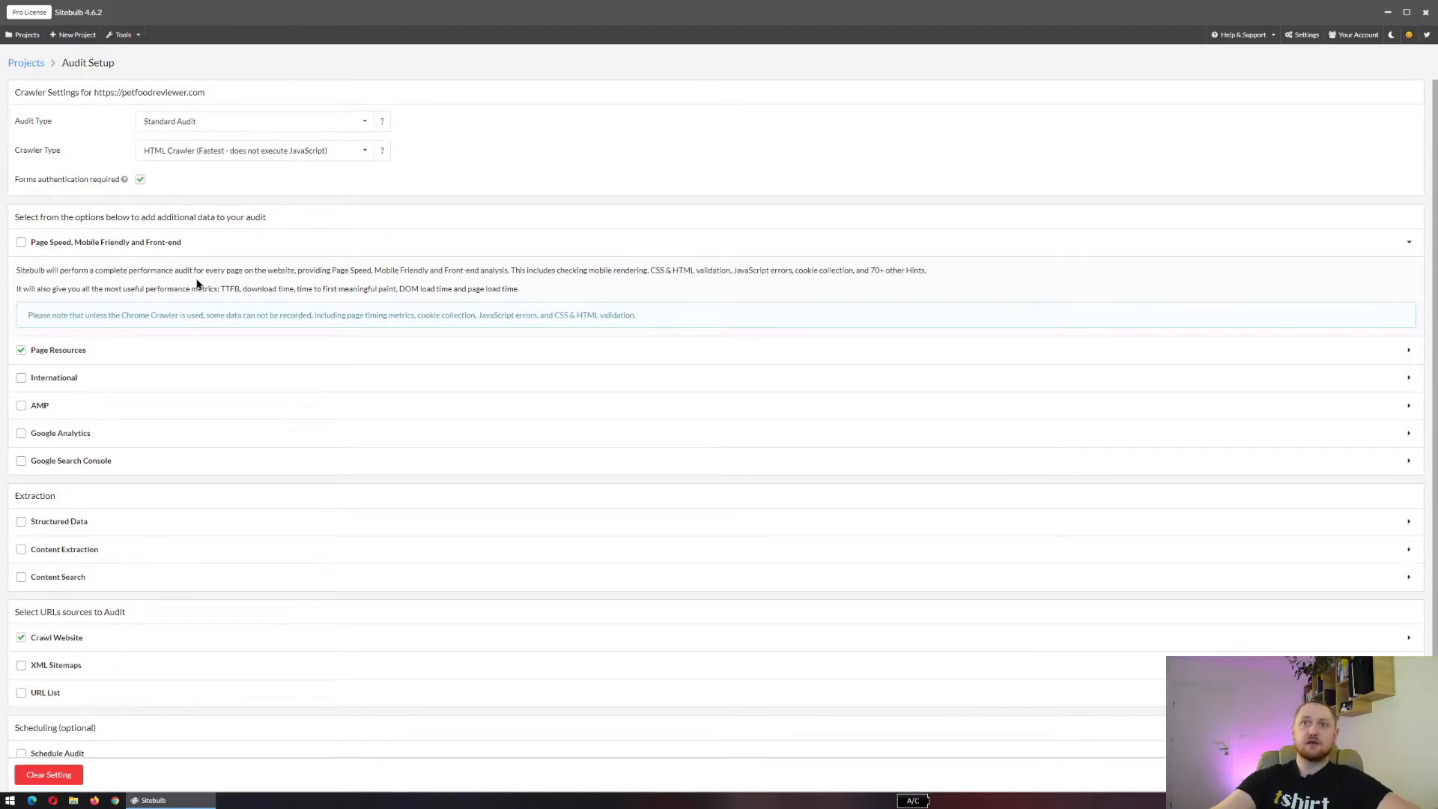
{"action": "left_click", "coordinate": [245, 245]}
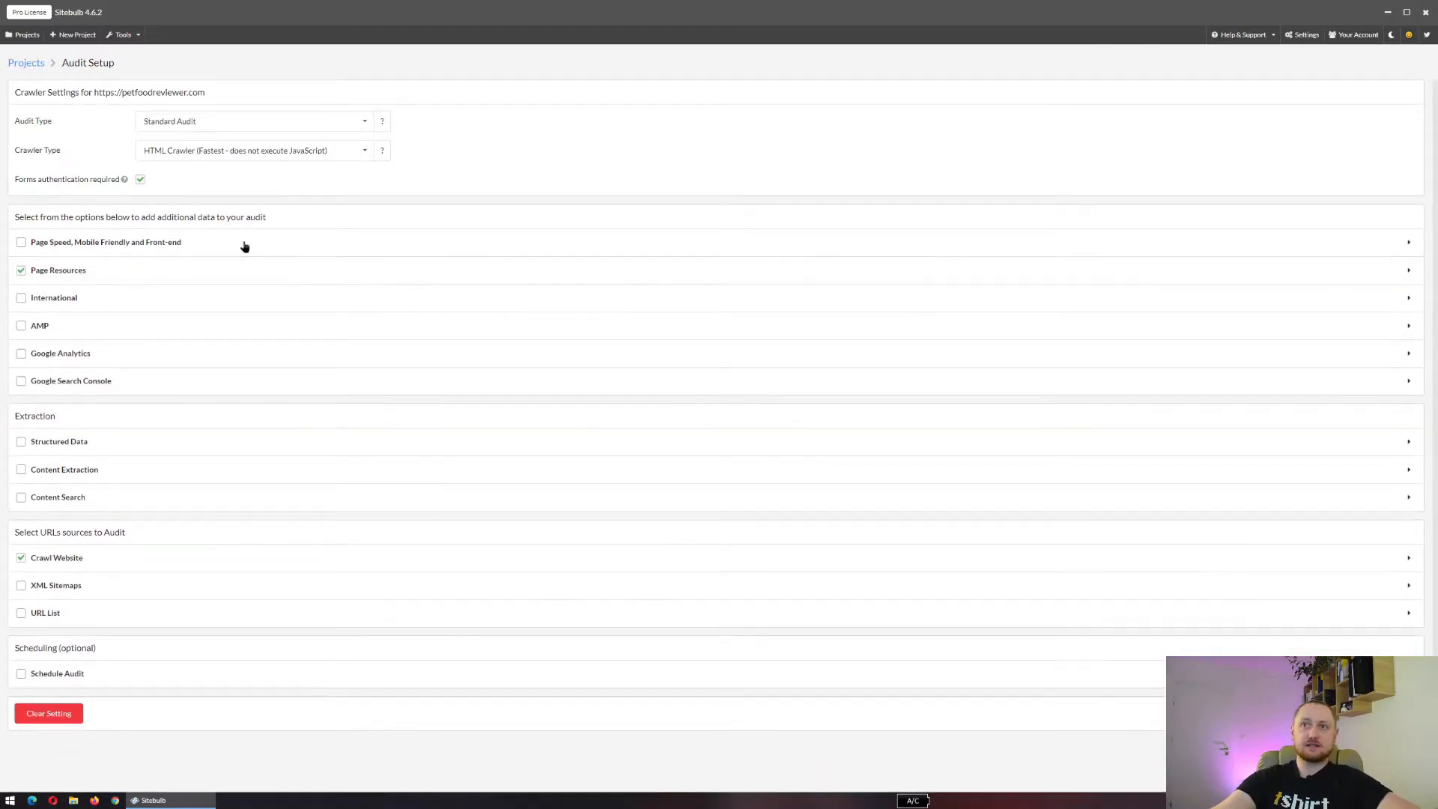
{"action": "left_click", "coordinate": [262, 277]}
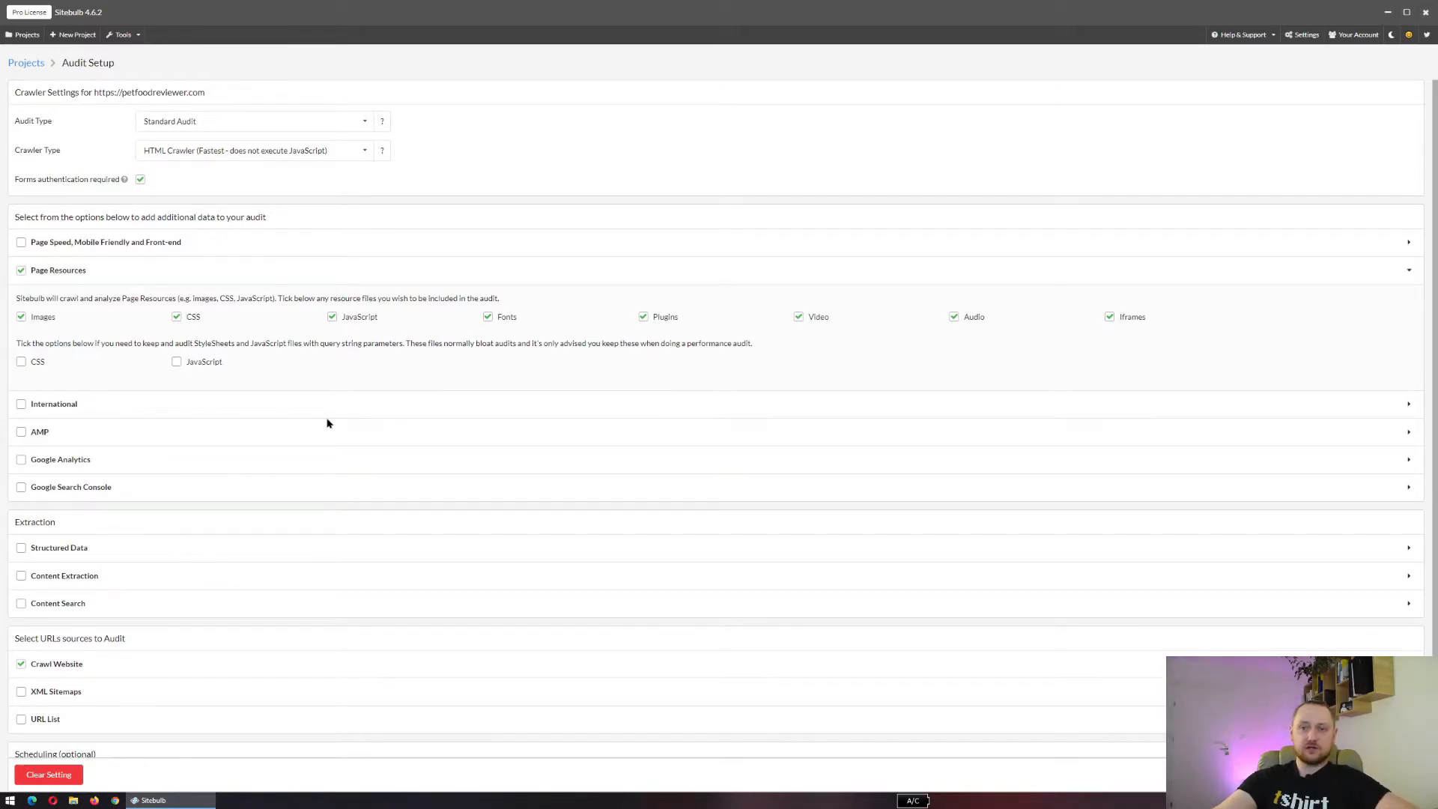
{"action": "left_click", "coordinate": [100, 275]}
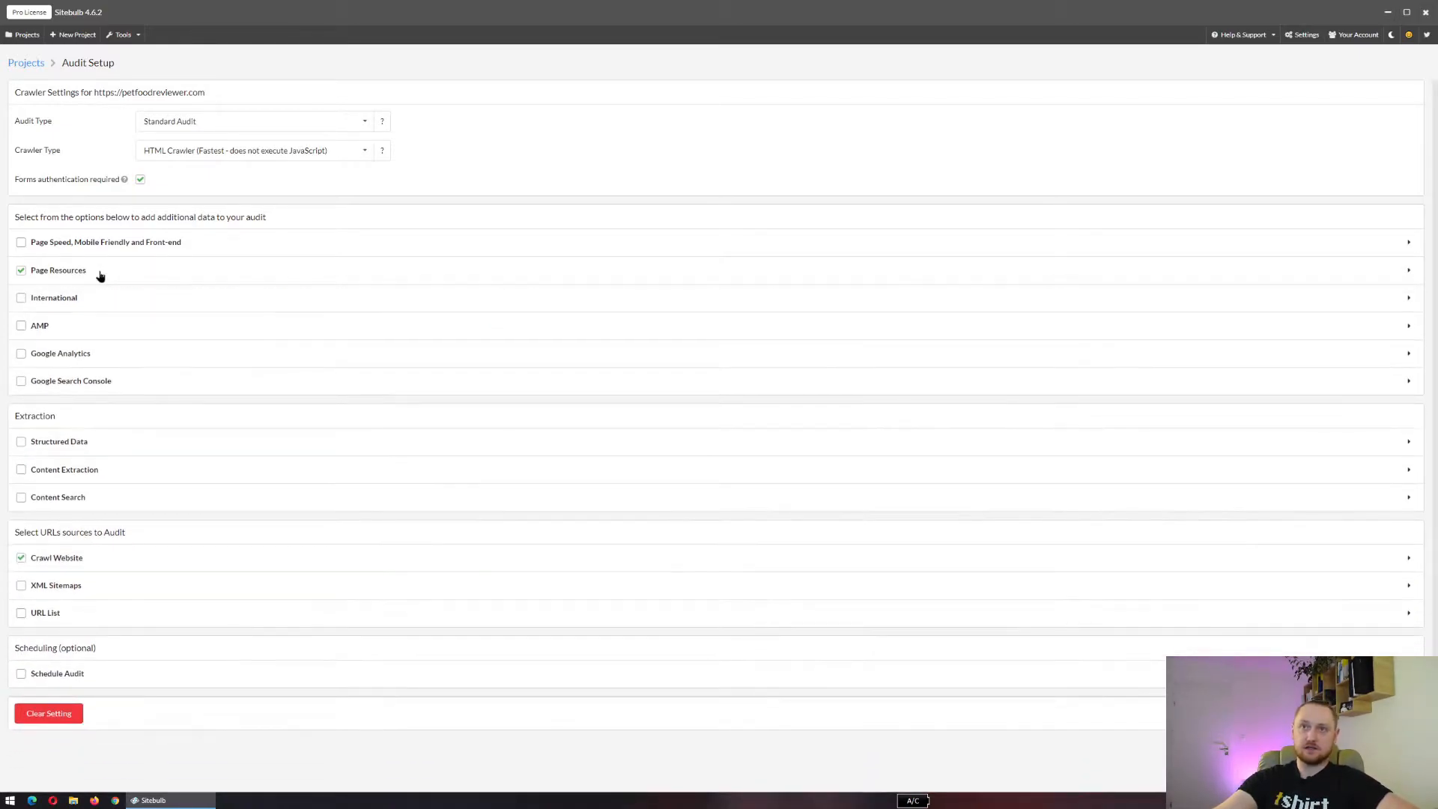
Examine the International and AMP options, briefly trying the setting for websites that only use AMP pages.
{"action": "left_click", "coordinate": [84, 305]}
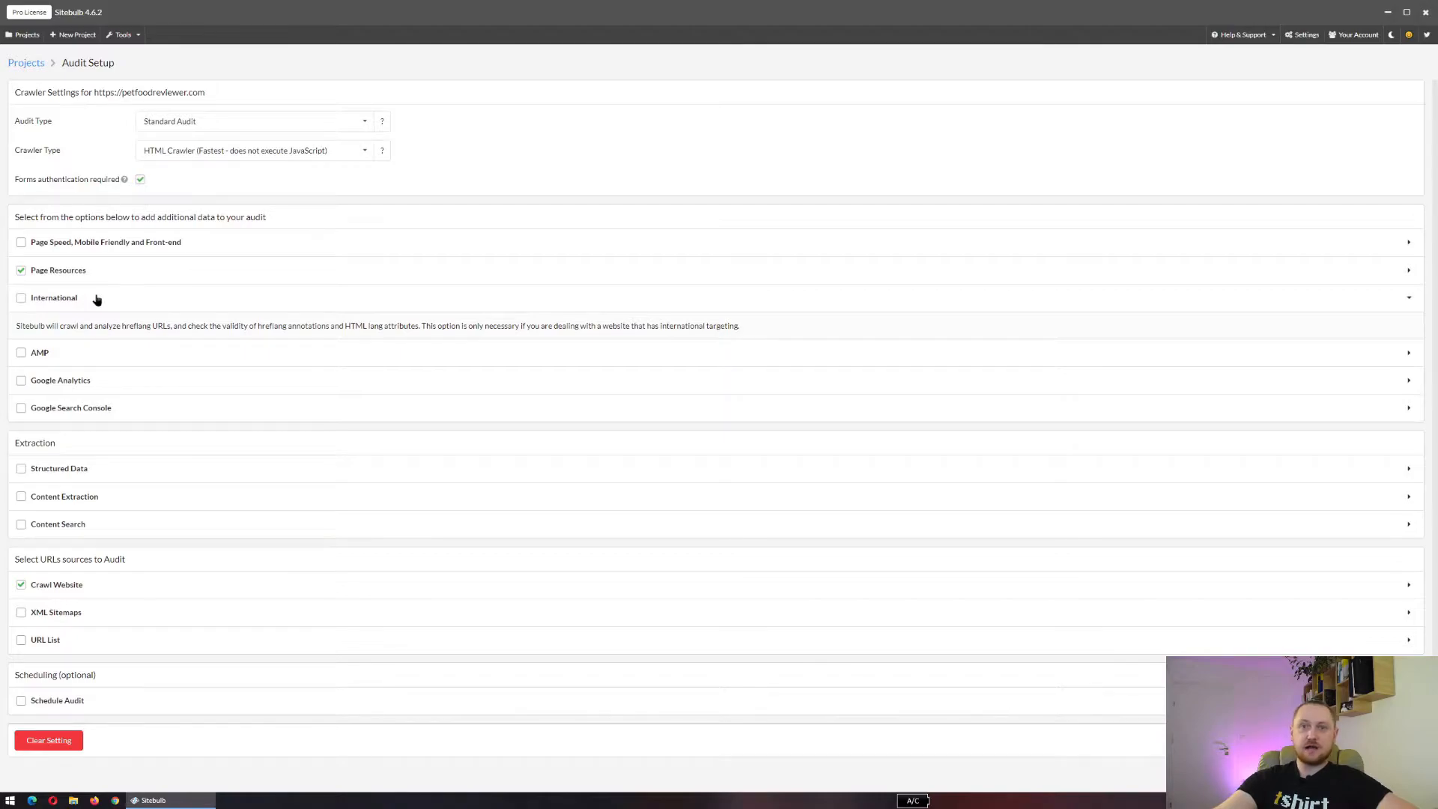
{"action": "left_click", "coordinate": [96, 299]}
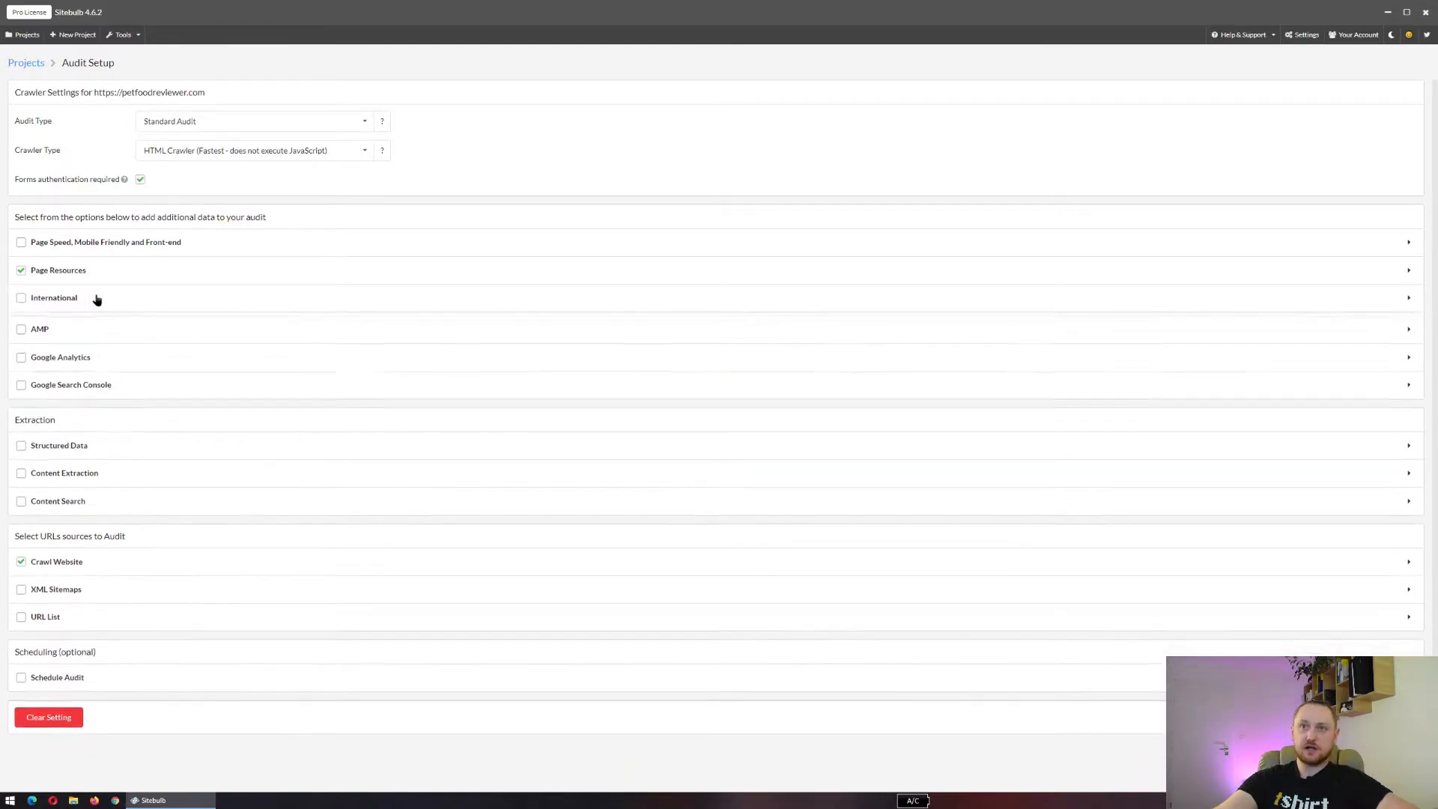
{"action": "left_click", "coordinate": [66, 329]}
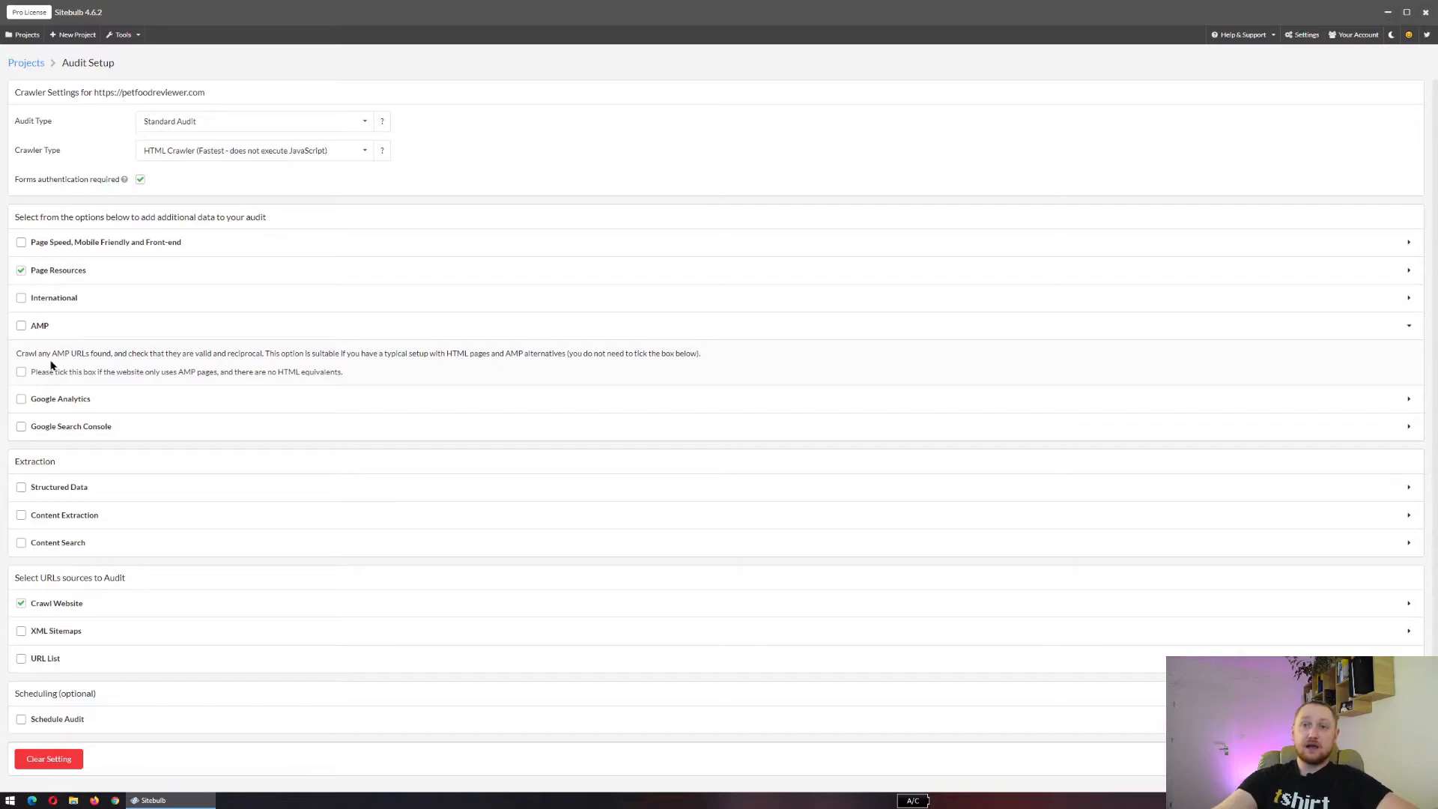
{"action": "left_click", "coordinate": [21, 372]}
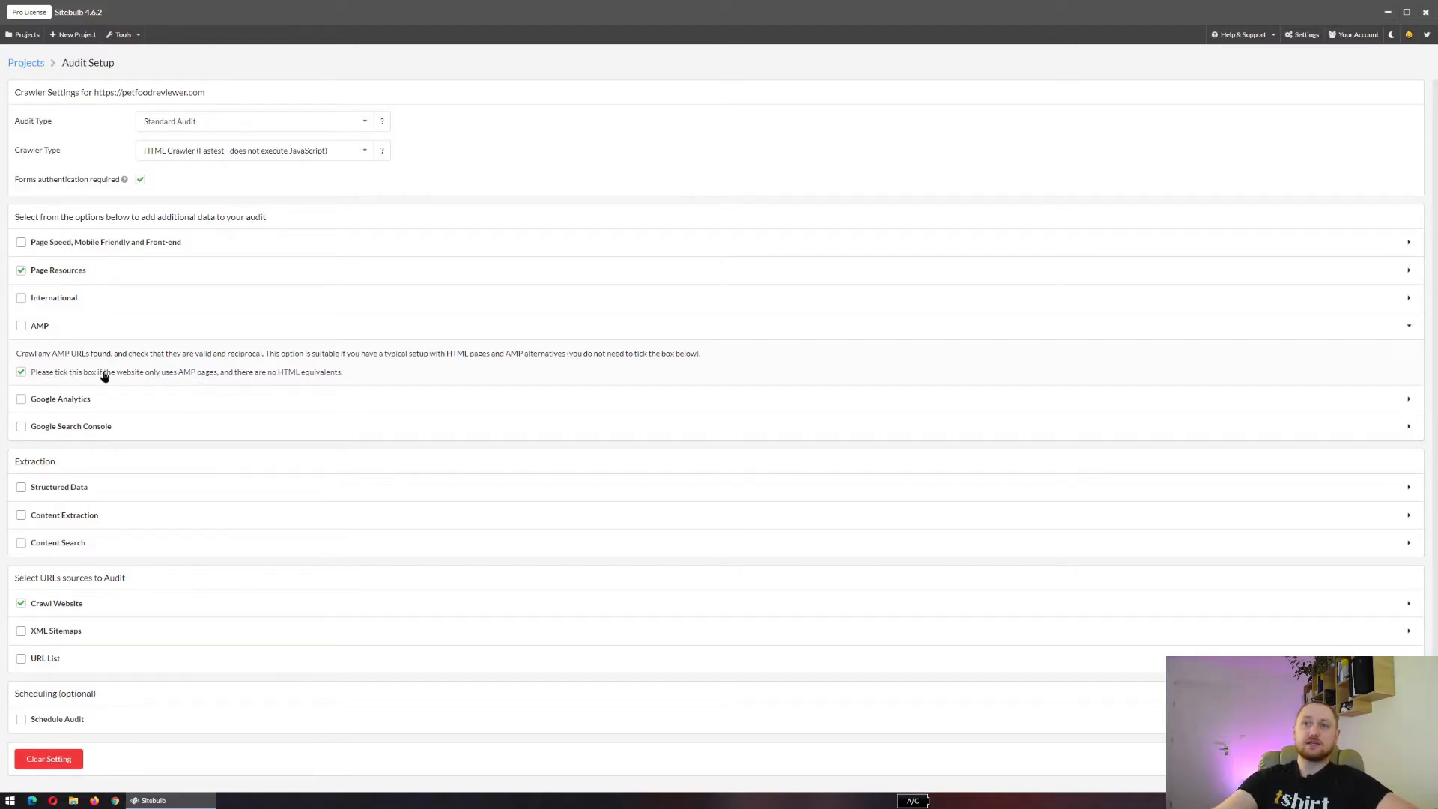
{"action": "left_click", "coordinate": [21, 372]}
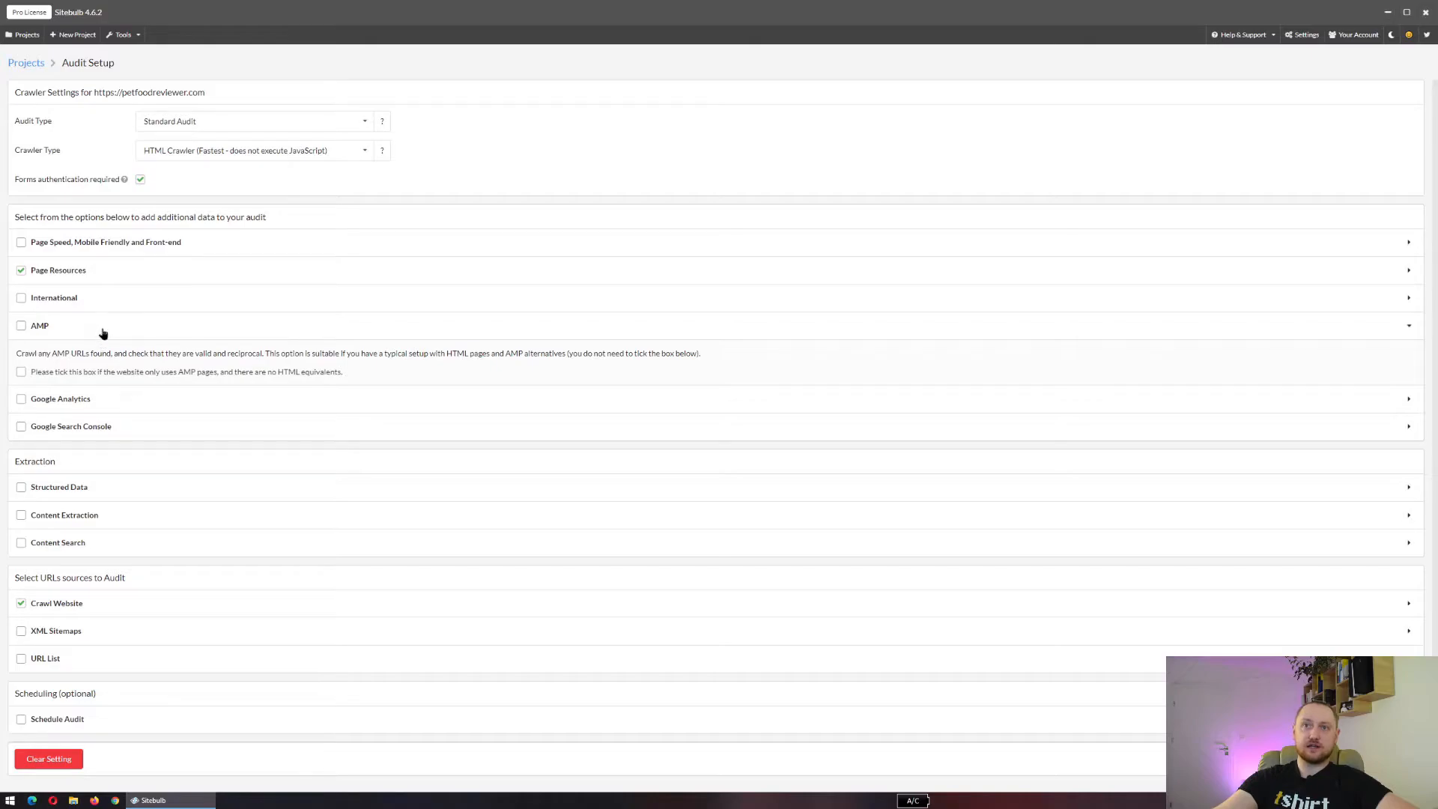
{"action": "left_click", "coordinate": [103, 333]}
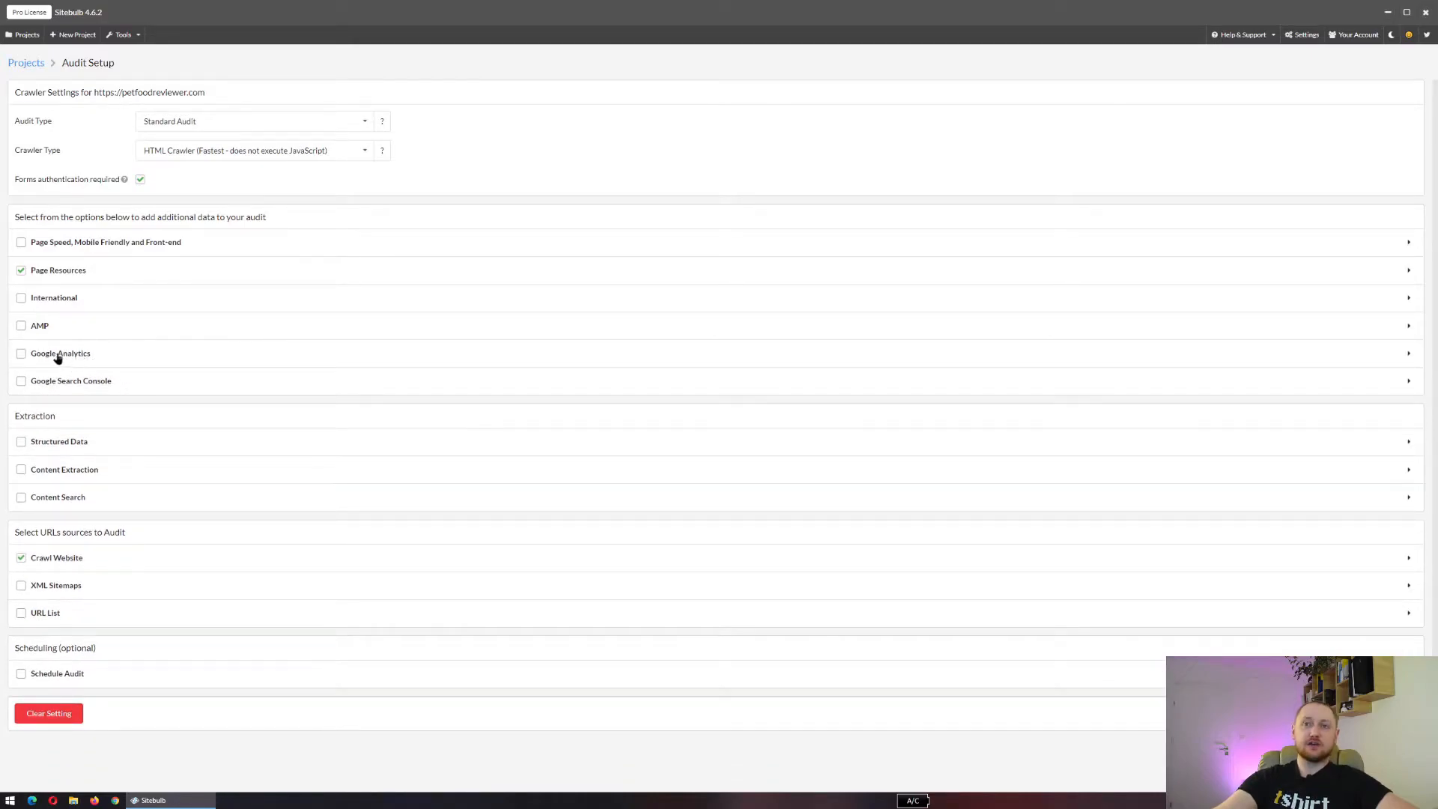
Examine the Google Analytics and Google Search Console options for adding data to the audit.
{"action": "left_click", "coordinate": [87, 358]}
{"action": "left_click", "coordinate": [88, 361]}
{"action": "left_click", "coordinate": [75, 388]}
{"action": "left_click", "coordinate": [47, 387]}
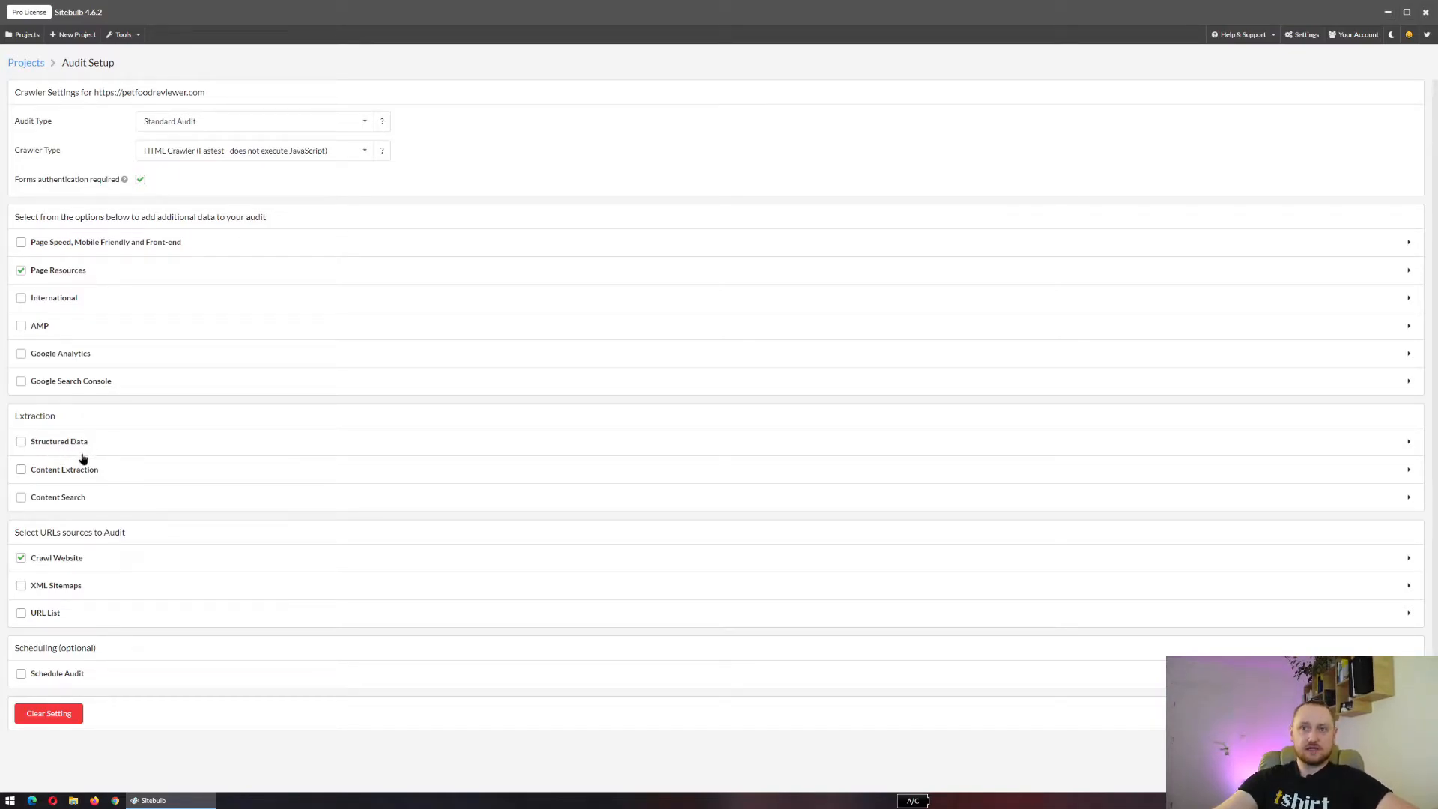
Examine the Structured Data, Content Extraction and Content Search extraction options, briefly trying Structured Data on and off.
{"action": "left_click", "coordinate": [59, 450]}
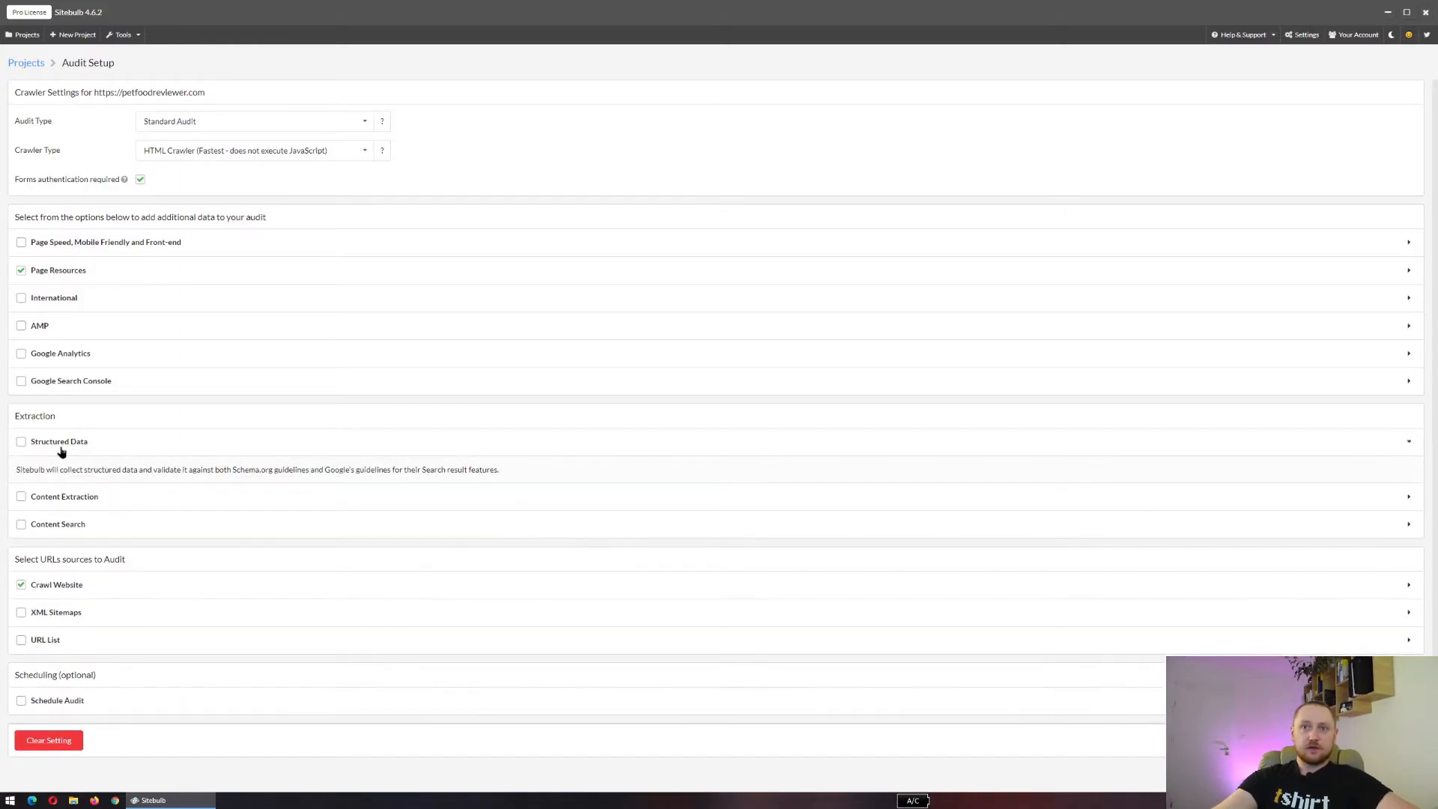
{"action": "left_click", "coordinate": [21, 444]}
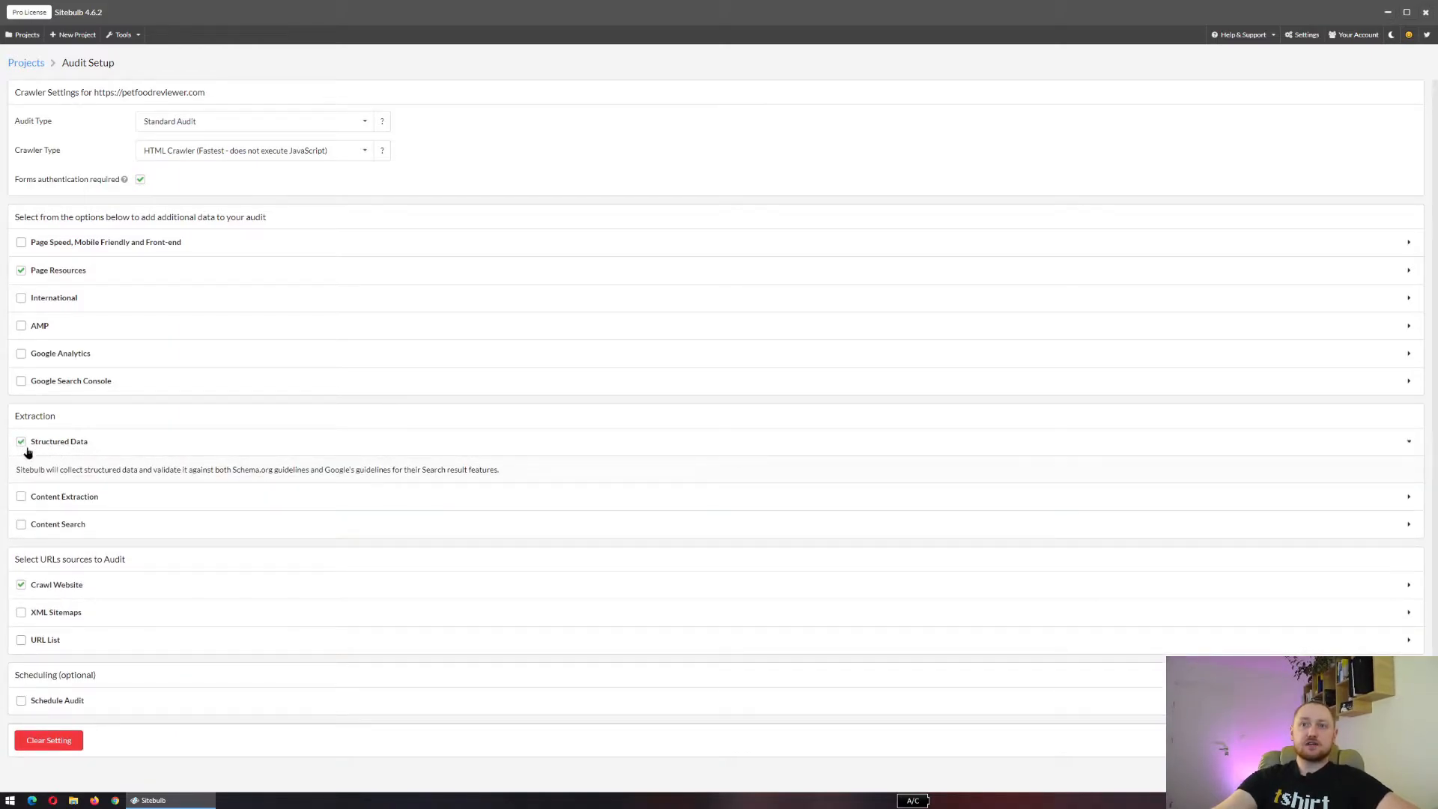
{"action": "left_click", "coordinate": [23, 445]}
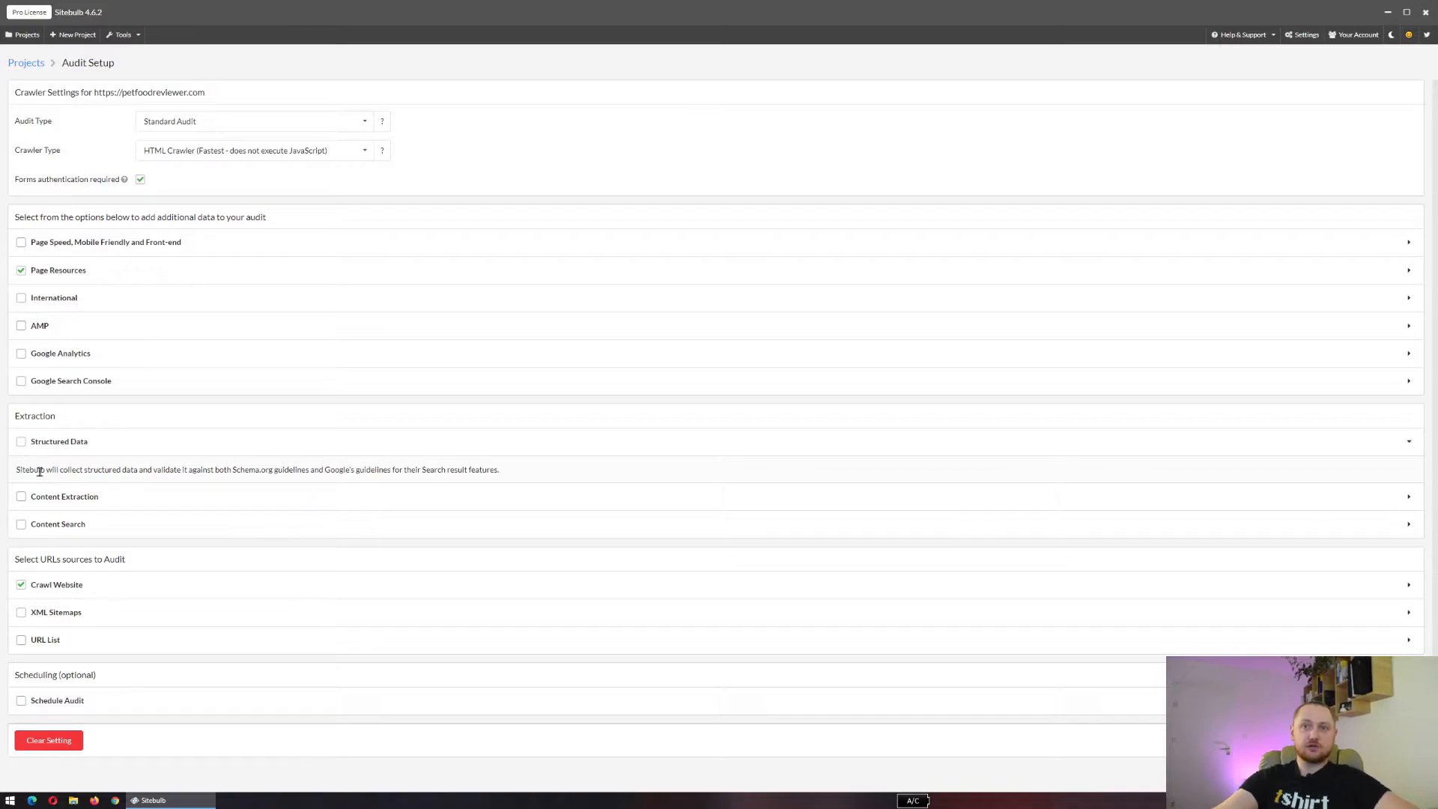
{"action": "left_click", "coordinate": [67, 500]}
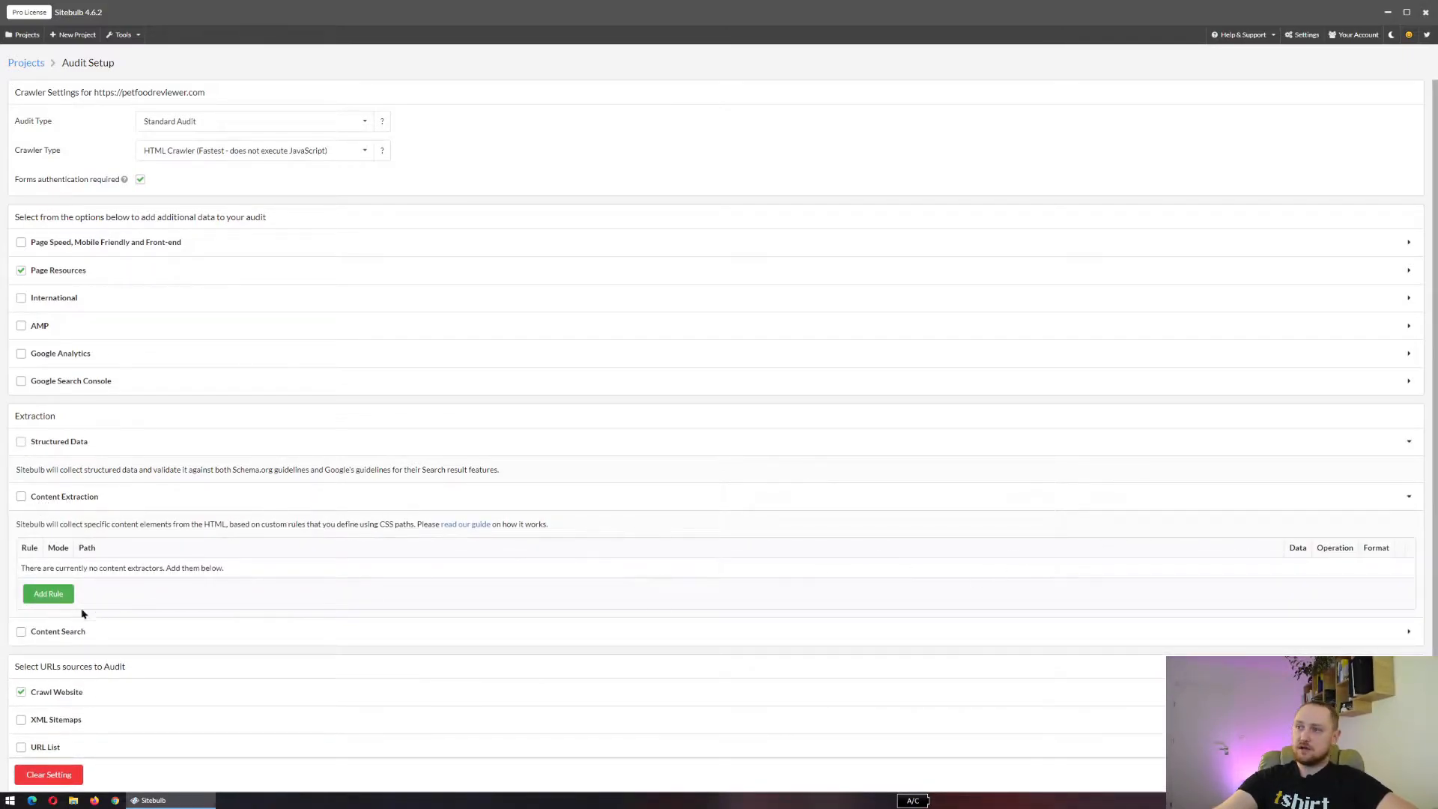
{"action": "left_click", "coordinate": [65, 500]}
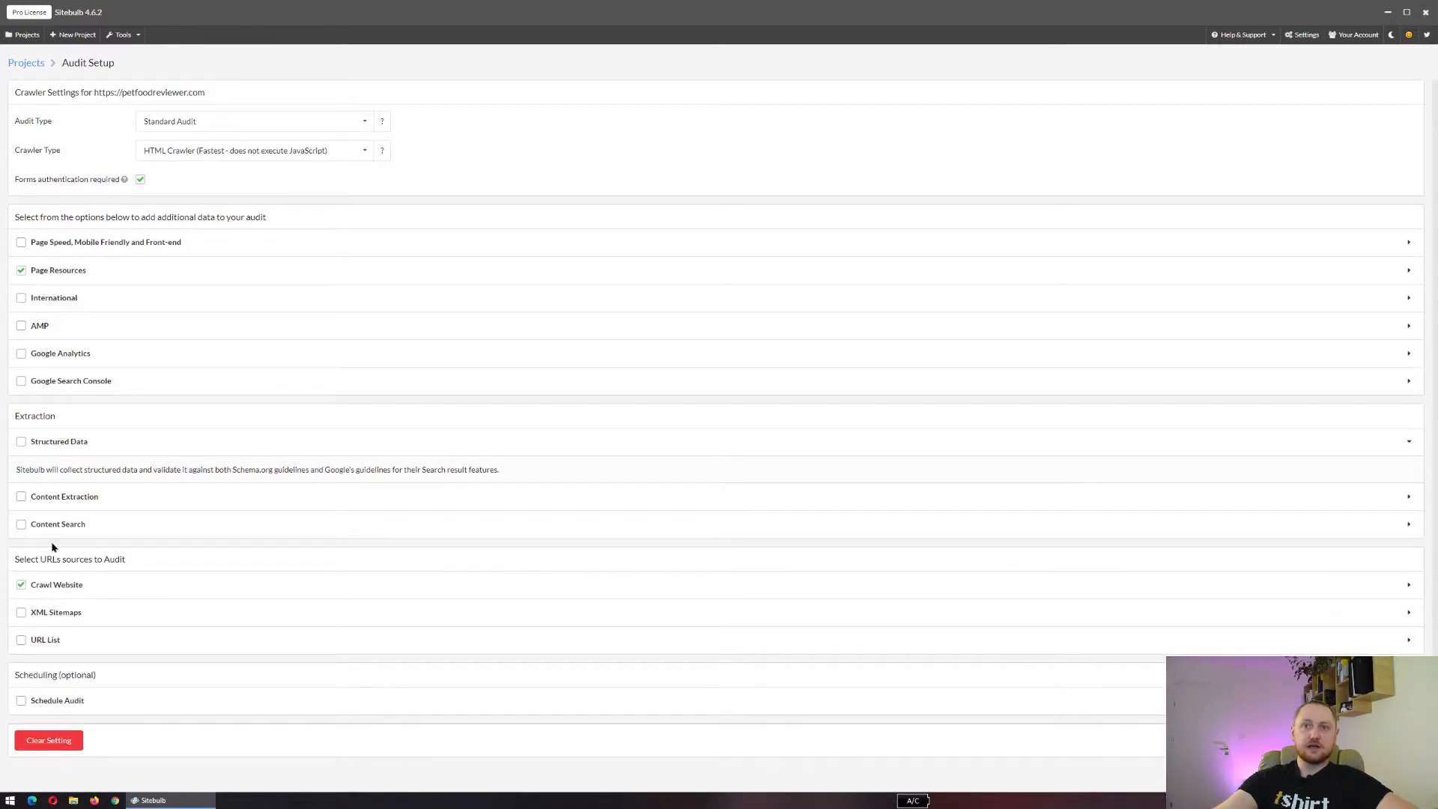
{"action": "left_click", "coordinate": [58, 526]}
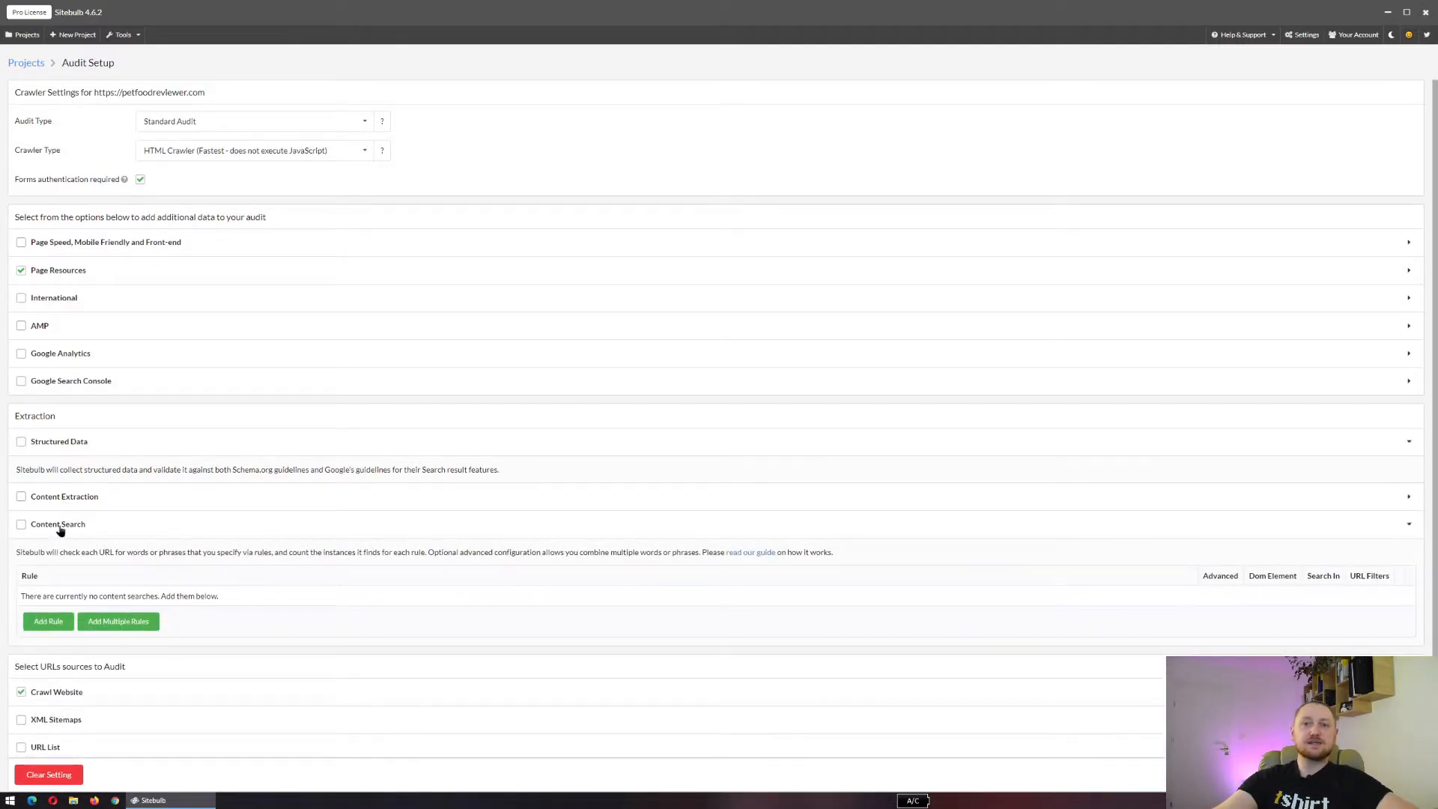
{"action": "left_click", "coordinate": [60, 527]}
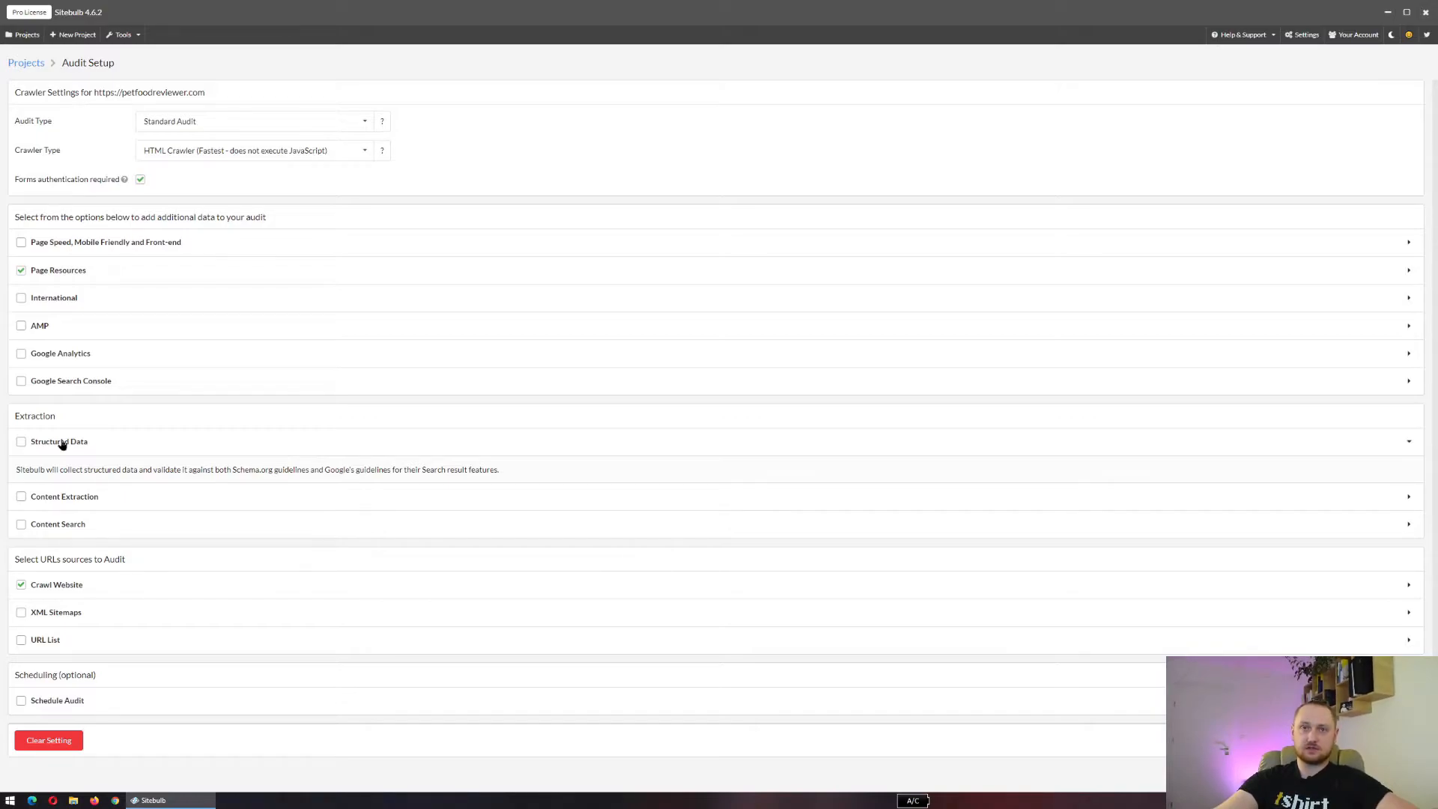
{"action": "left_click", "coordinate": [62, 443]}
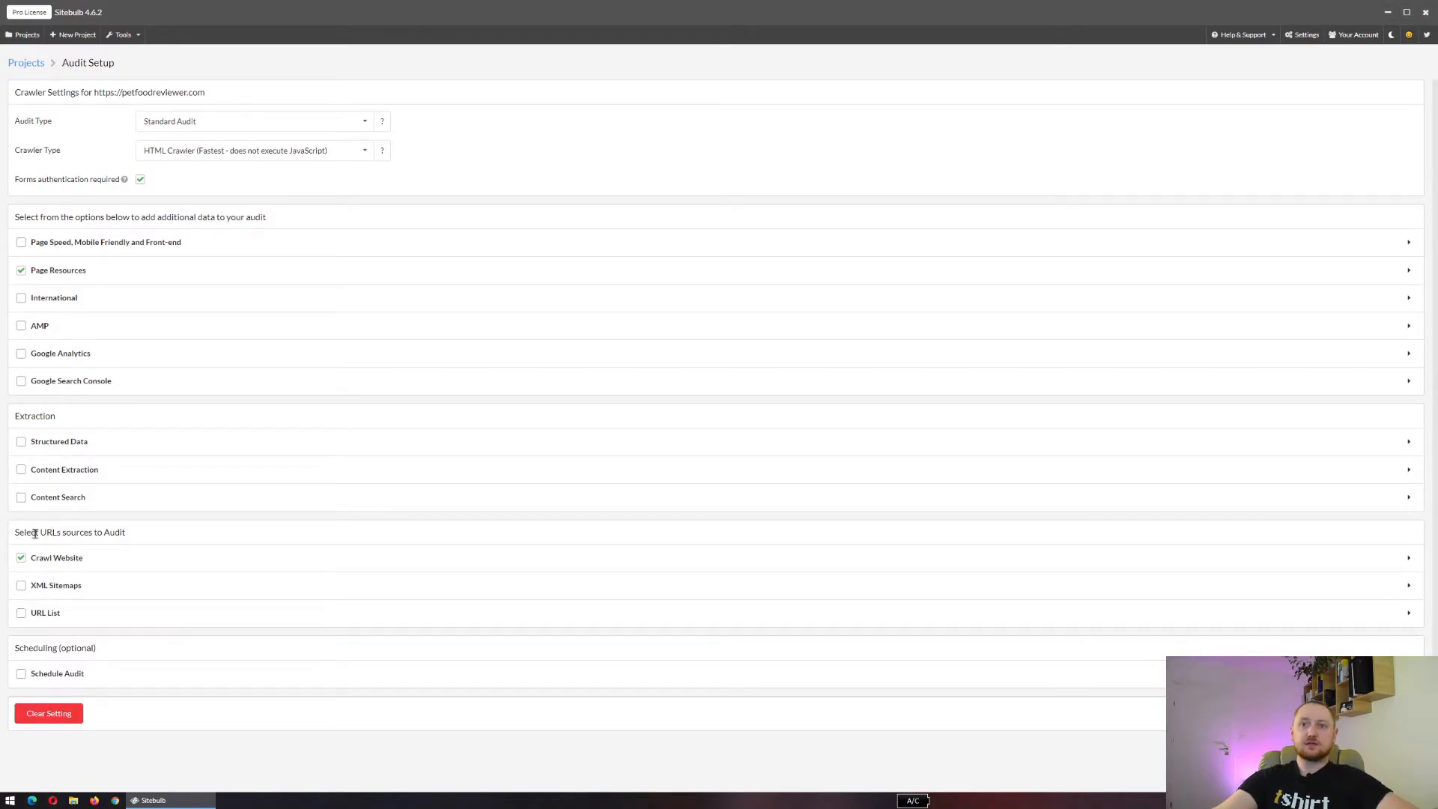
Examine the Crawl Website, XML Sitemaps and URL List options among the URL sources to audit.
{"action": "left_click", "coordinate": [66, 563]}
{"action": "left_click", "coordinate": [66, 563]}
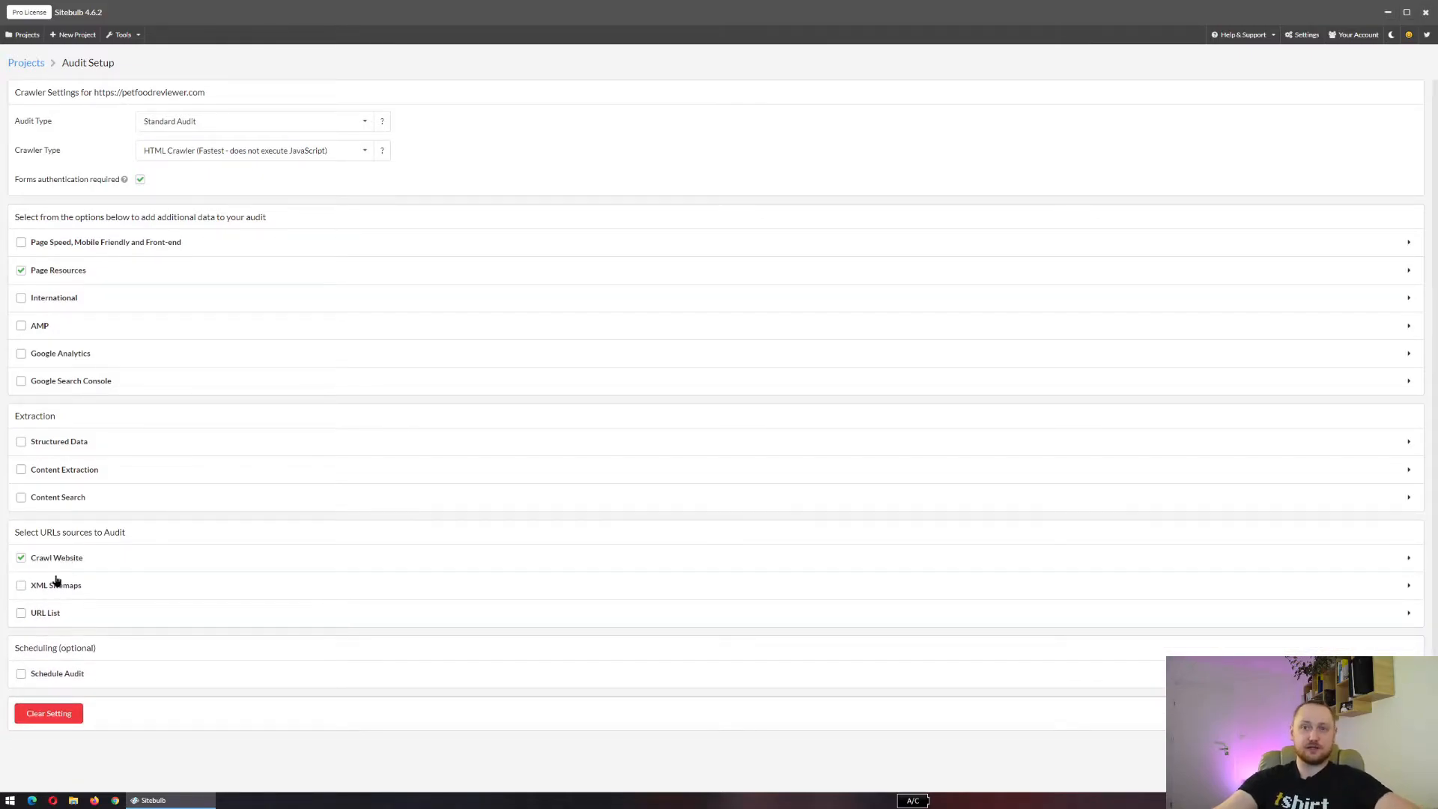
{"action": "left_click", "coordinate": [62, 588]}
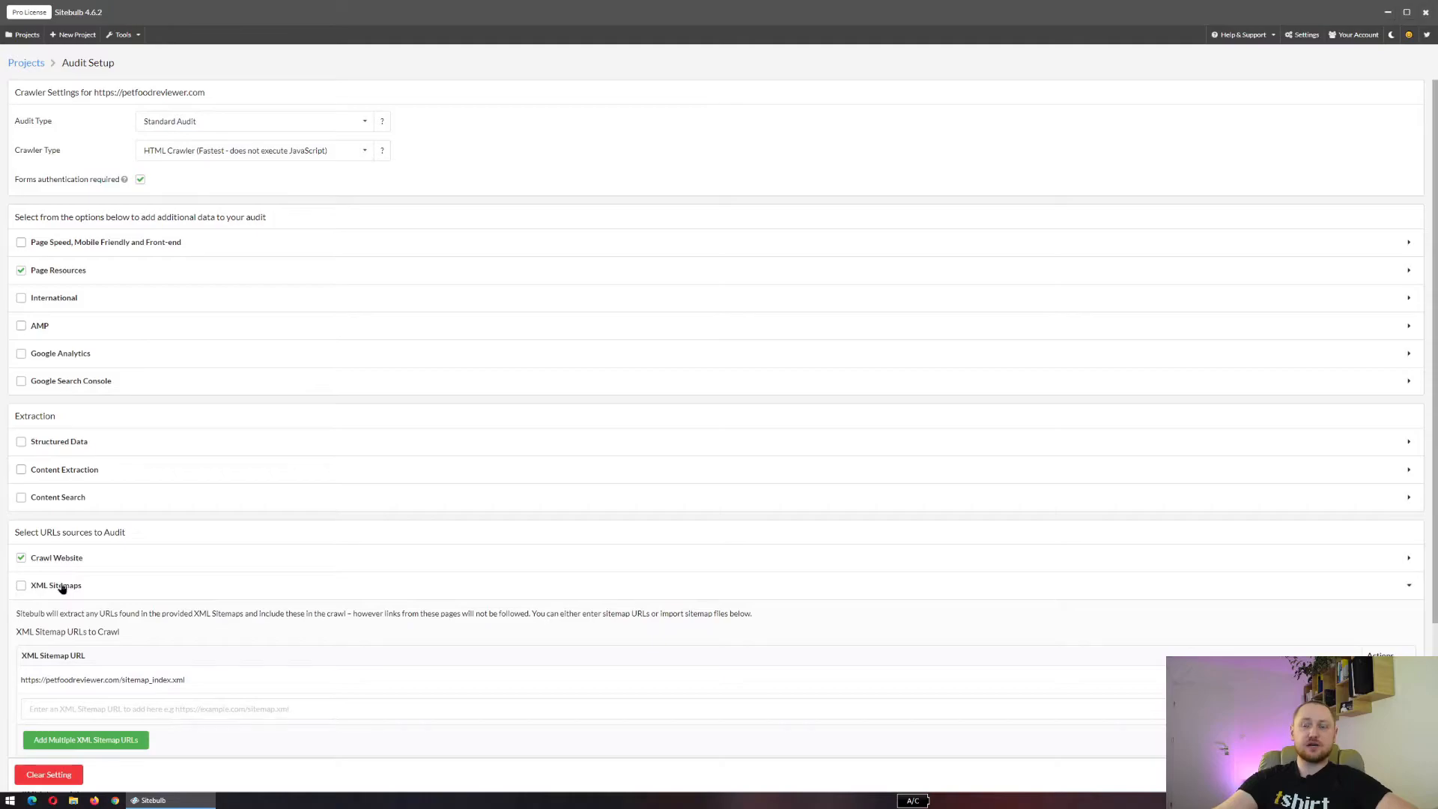
{"action": "scroll", "coordinate": [173, 599], "scroll_direction": "down", "scroll_amount": 2}
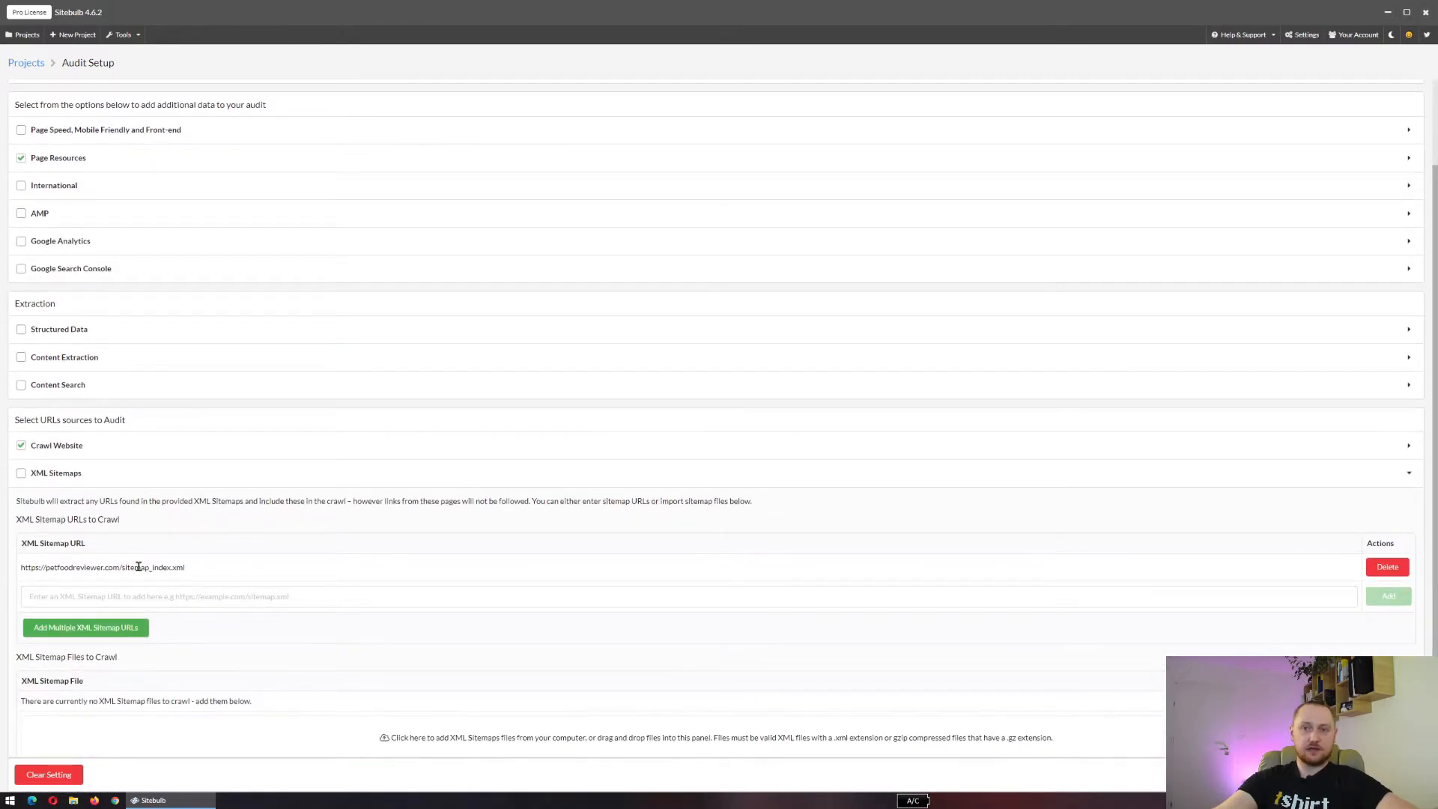
{"action": "left_click_drag", "start_coordinate": [21, 567], "coordinate": [222, 578]}
{"action": "left_click", "coordinate": [222, 578]}
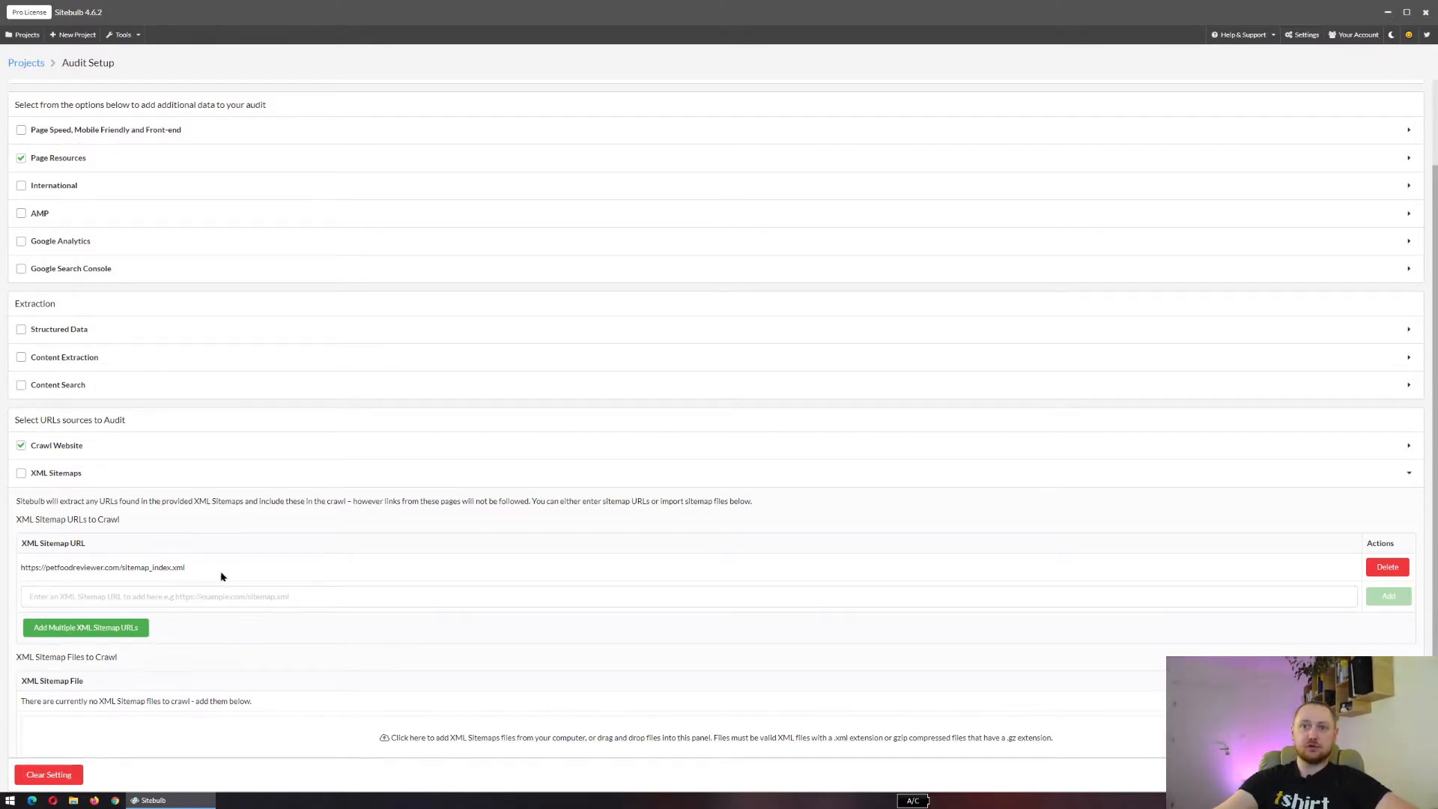
{"action": "left_click", "coordinate": [66, 476]}
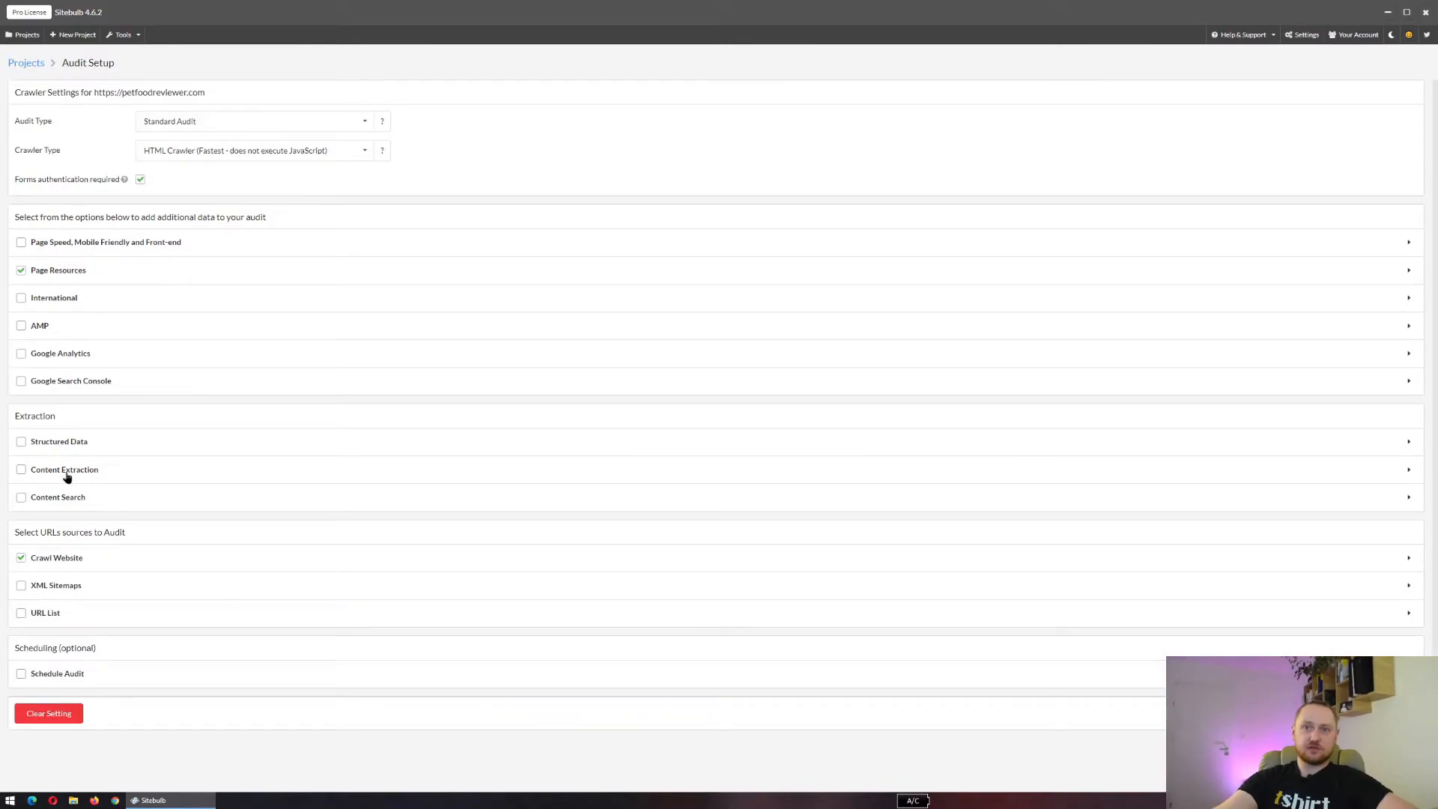
{"action": "left_click", "coordinate": [54, 617]}
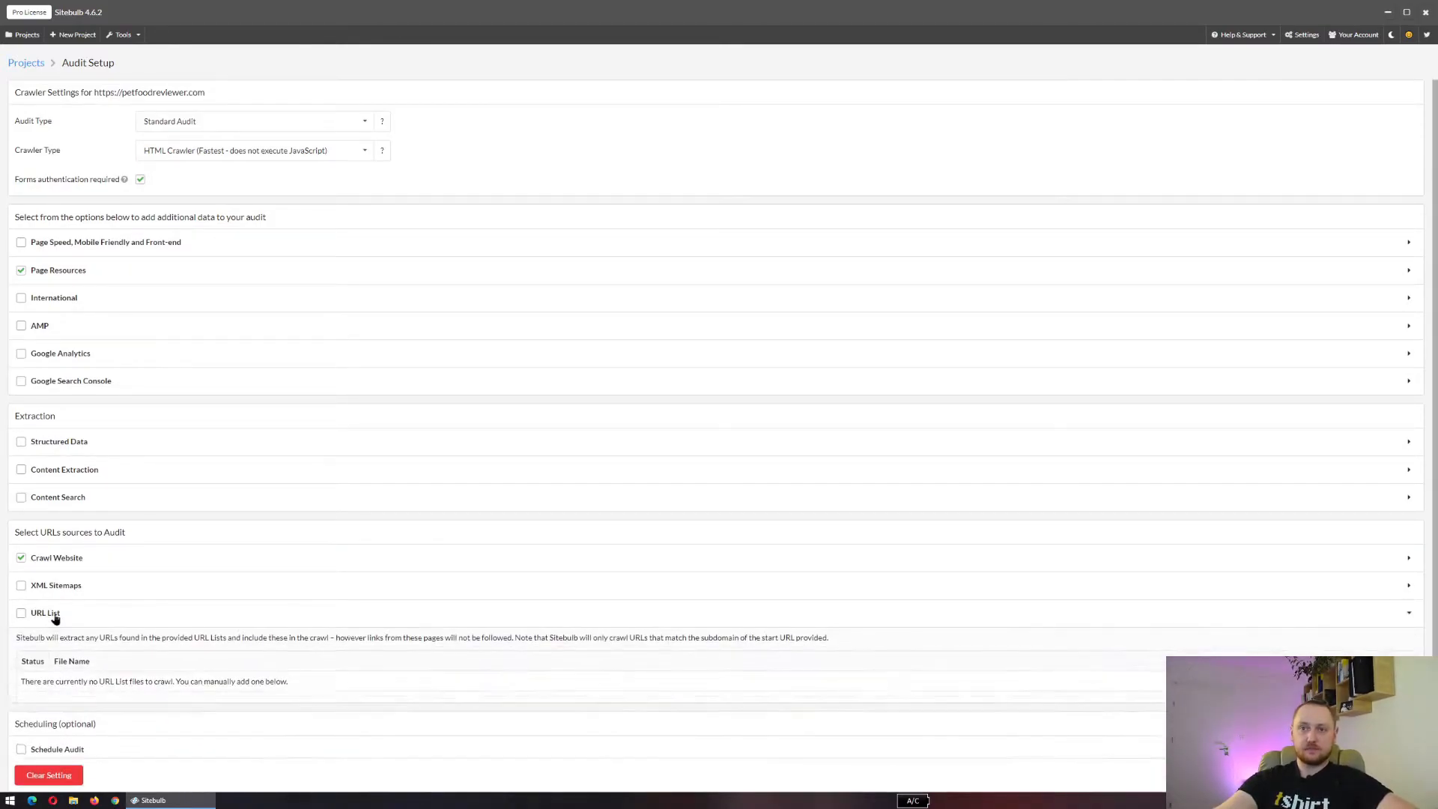
{"action": "scroll", "coordinate": [58, 619], "scroll_direction": "down", "scroll_amount": 2}
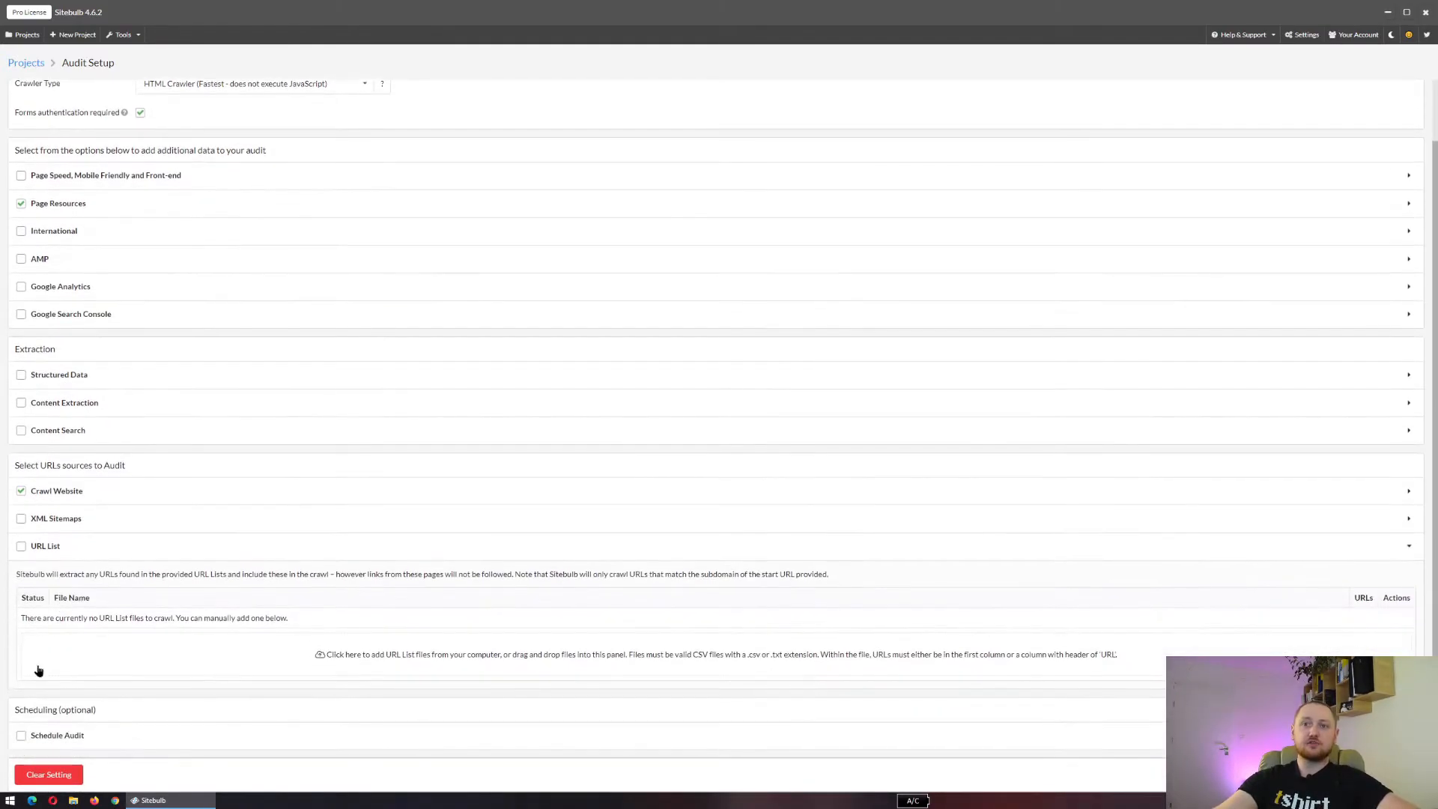
{"action": "left_click", "coordinate": [52, 552]}
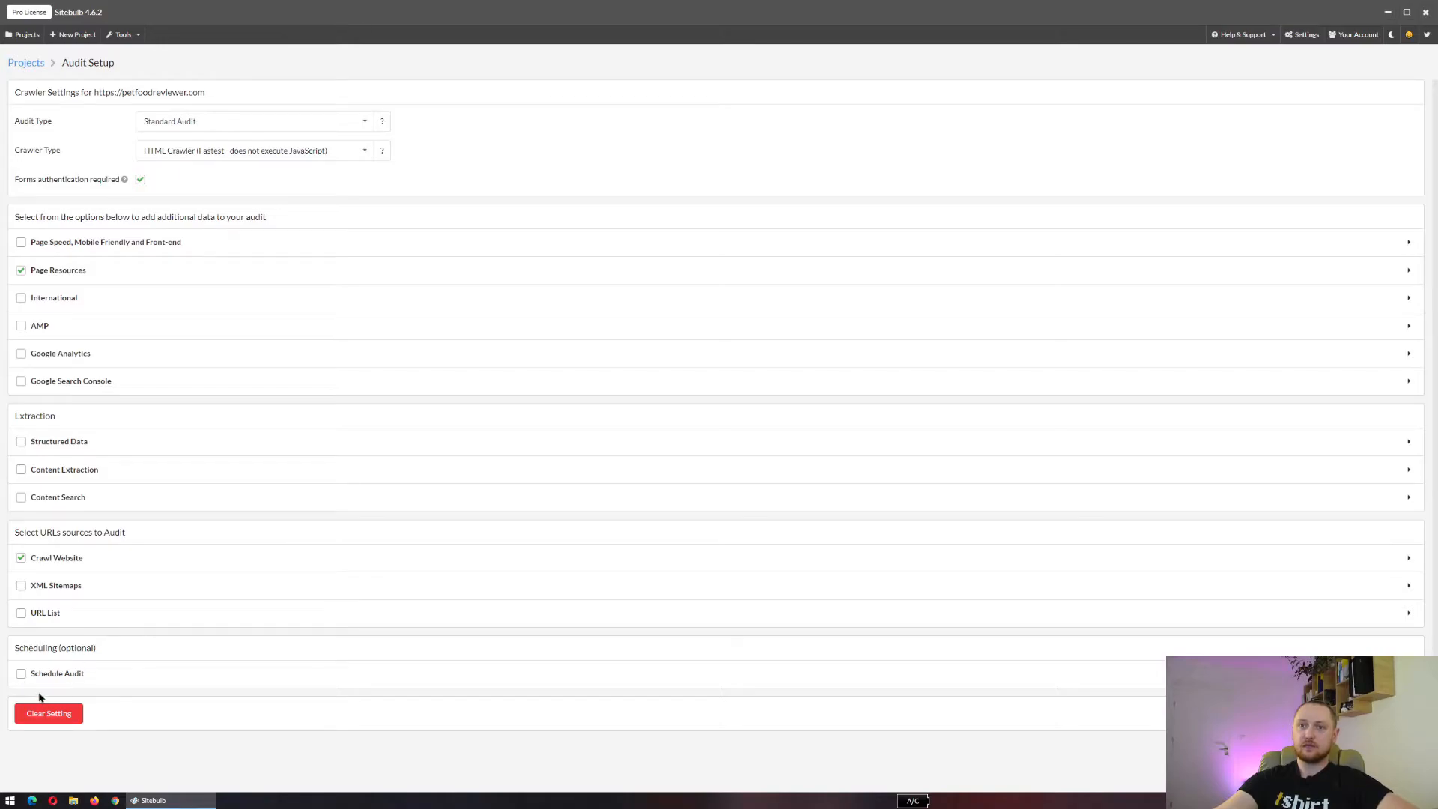
Examine the Schedule Audit options for one-off and recurring runs, briefly trying scheduling on and off.
{"action": "left_click", "coordinate": [73, 674]}
{"action": "scroll", "coordinate": [257, 678], "scroll_direction": "down", "scroll_amount": 1}
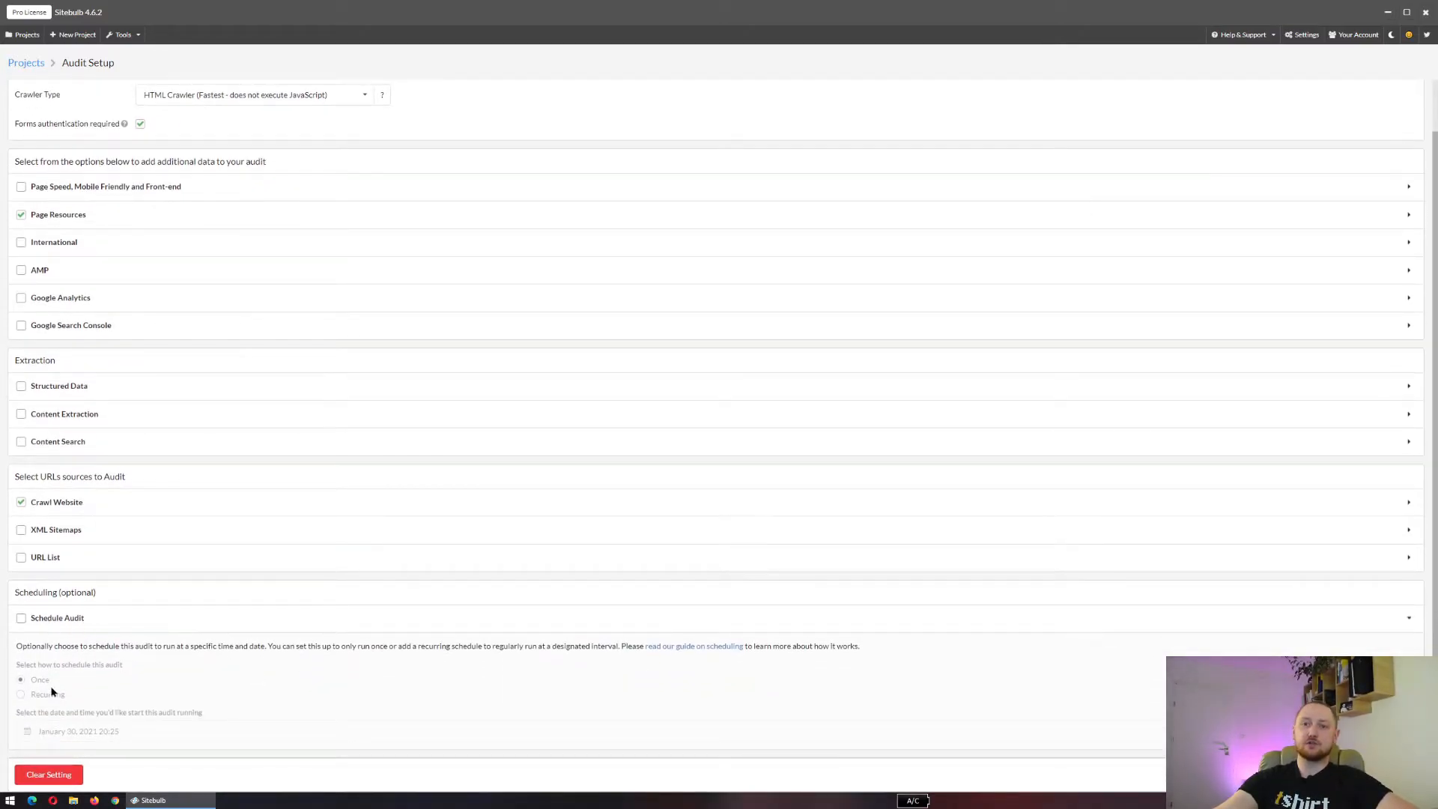
{"action": "left_click", "coordinate": [41, 620]}
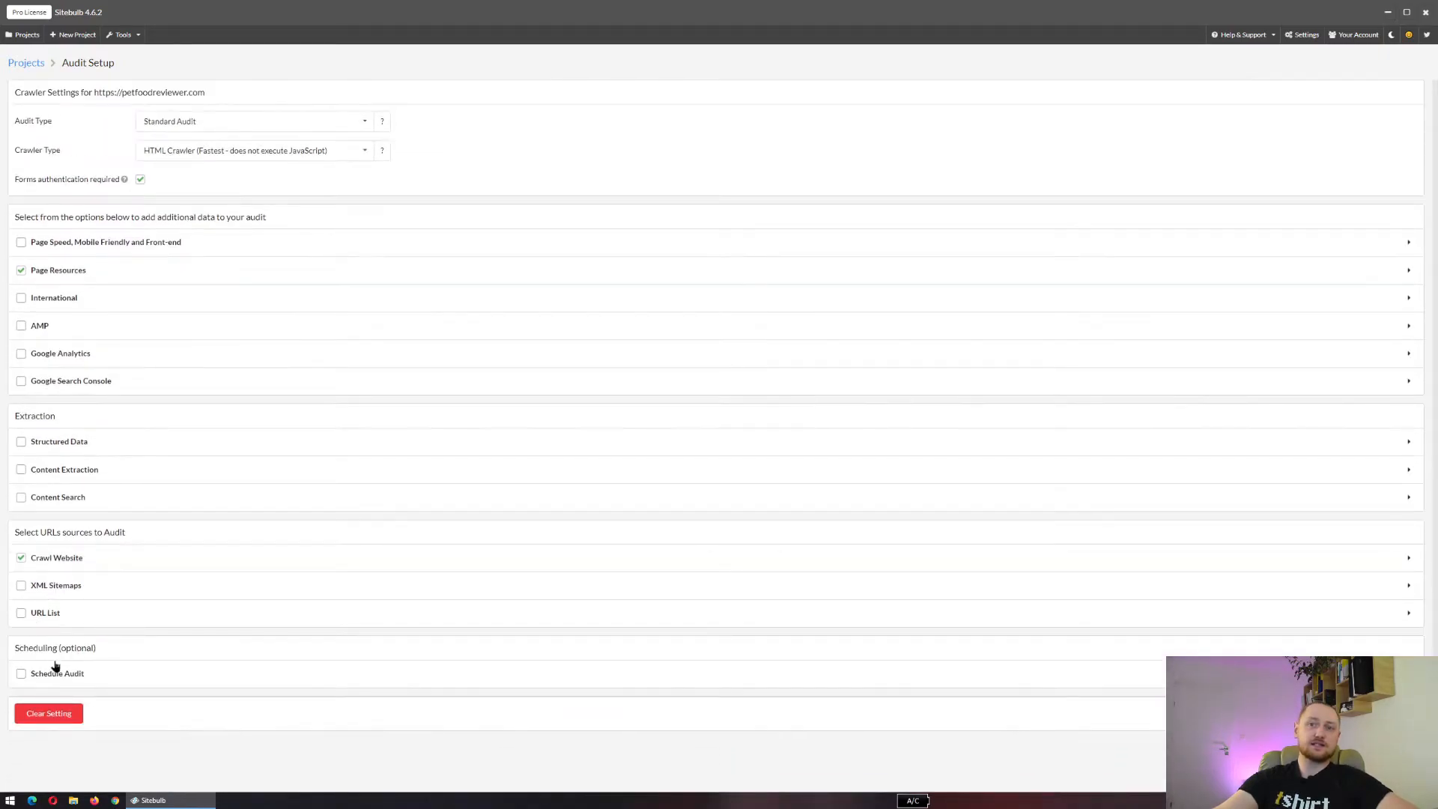
{"action": "left_click", "coordinate": [21, 674]}
{"action": "scroll", "coordinate": [96, 684], "scroll_direction": "down", "scroll_amount": 1}
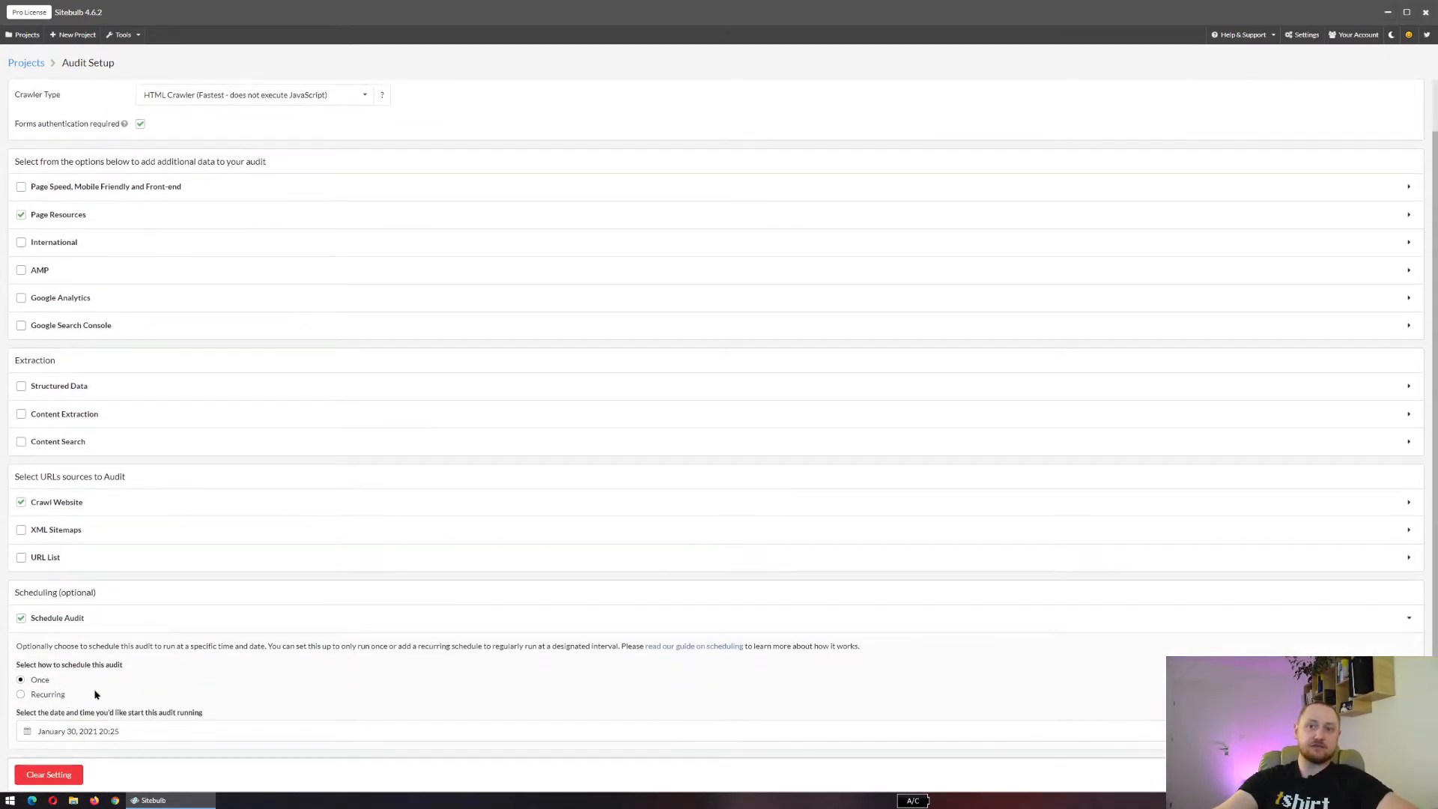
{"action": "left_click", "coordinate": [21, 619]}
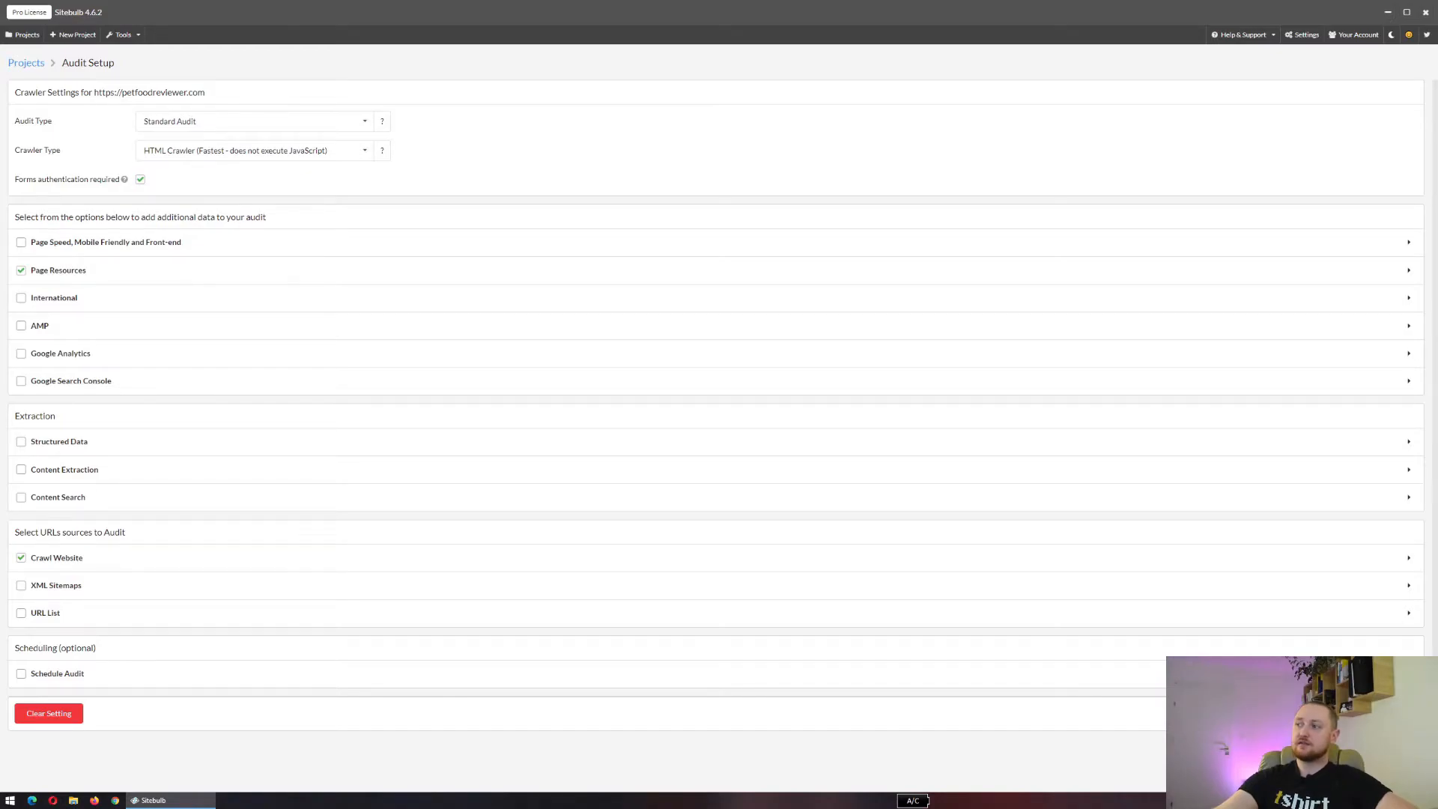
Open the advanced audit settings and examine the crawler's Additional Options and Configuration settings.
{"action": "left_click", "coordinate": [1309, 713]}
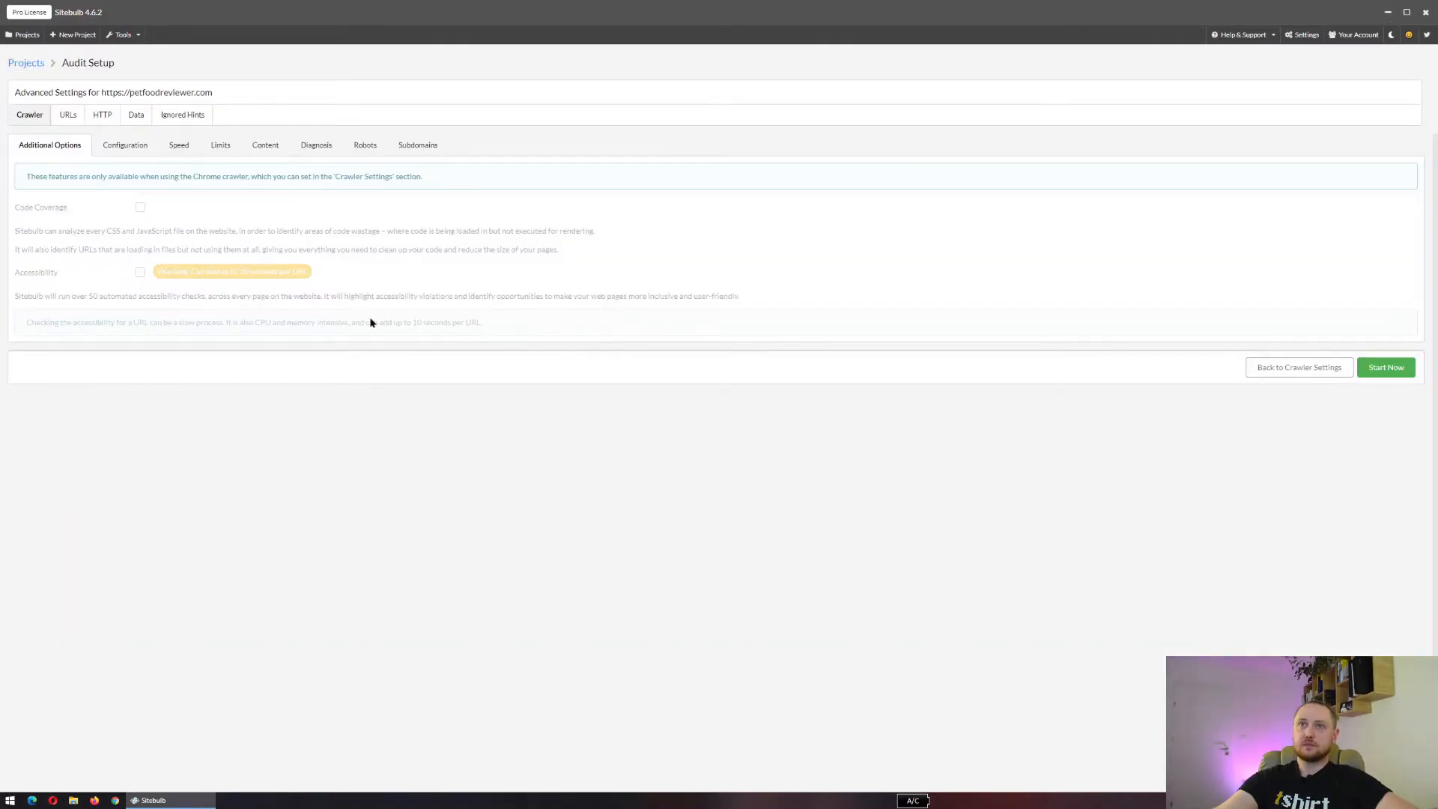
{"action": "left_click_drag", "start_coordinate": [30, 177], "coordinate": [475, 180]}
{"action": "left_click", "coordinate": [147, 177]}
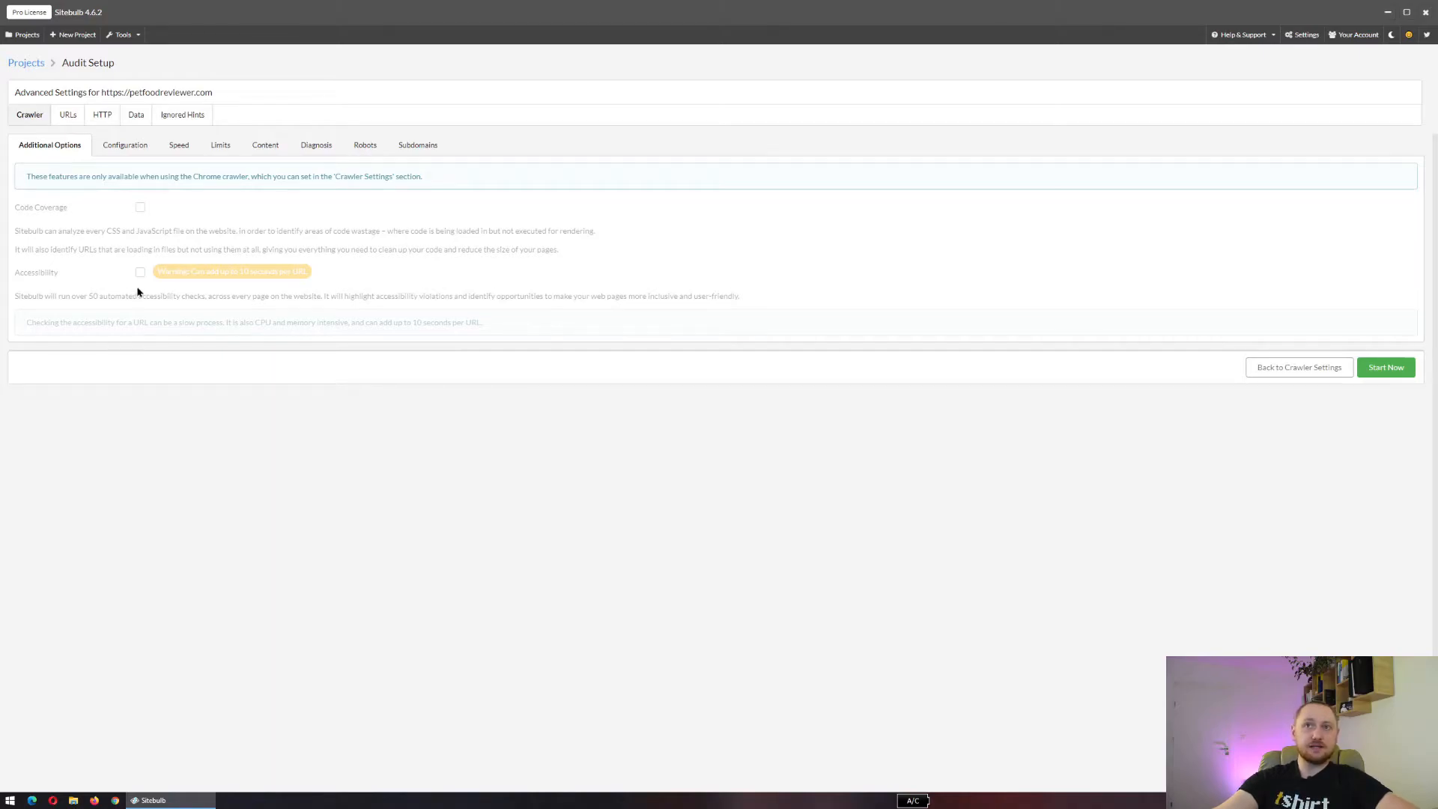
{"action": "left_click_drag", "start_coordinate": [195, 175], "coordinate": [244, 174]}
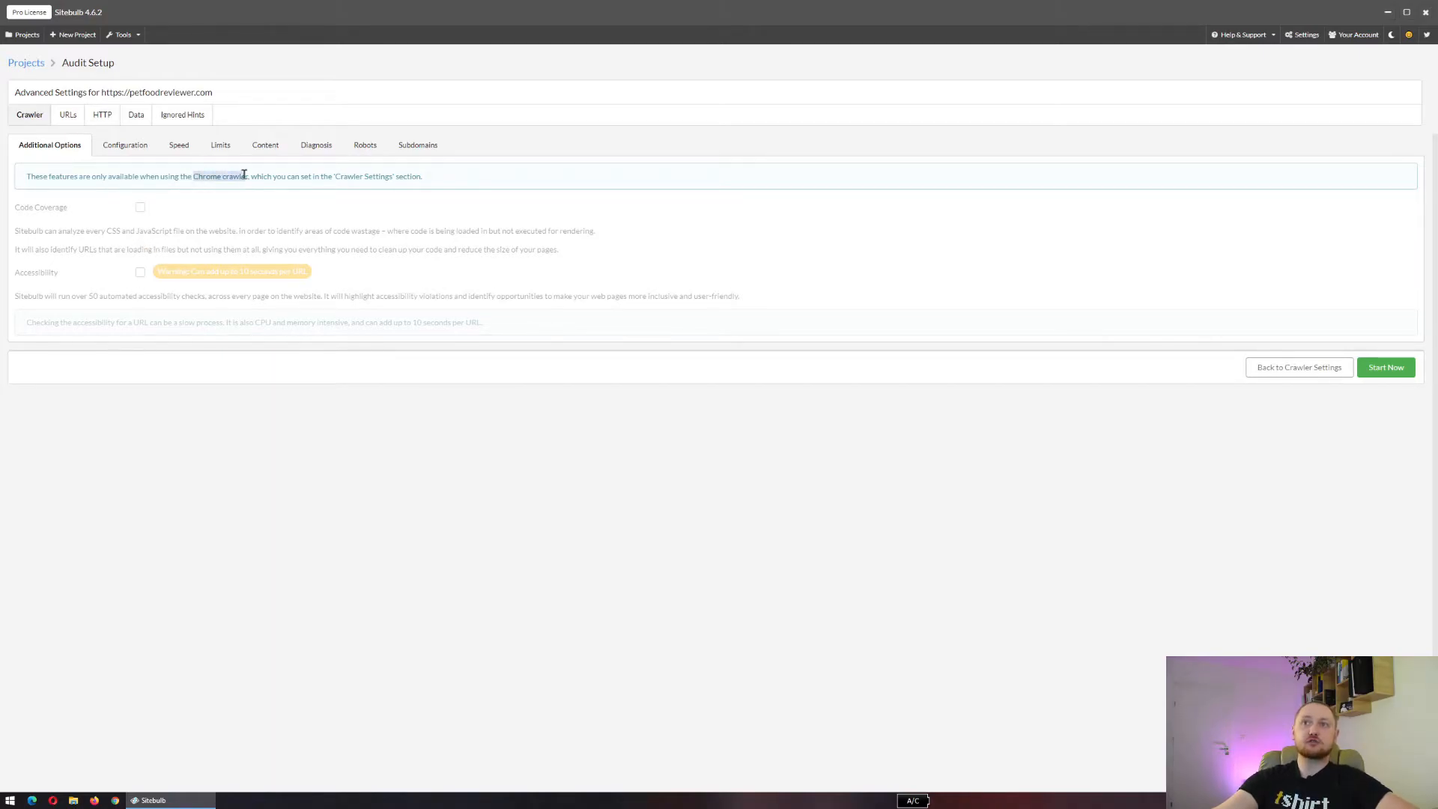
{"action": "left_click", "coordinate": [236, 229]}
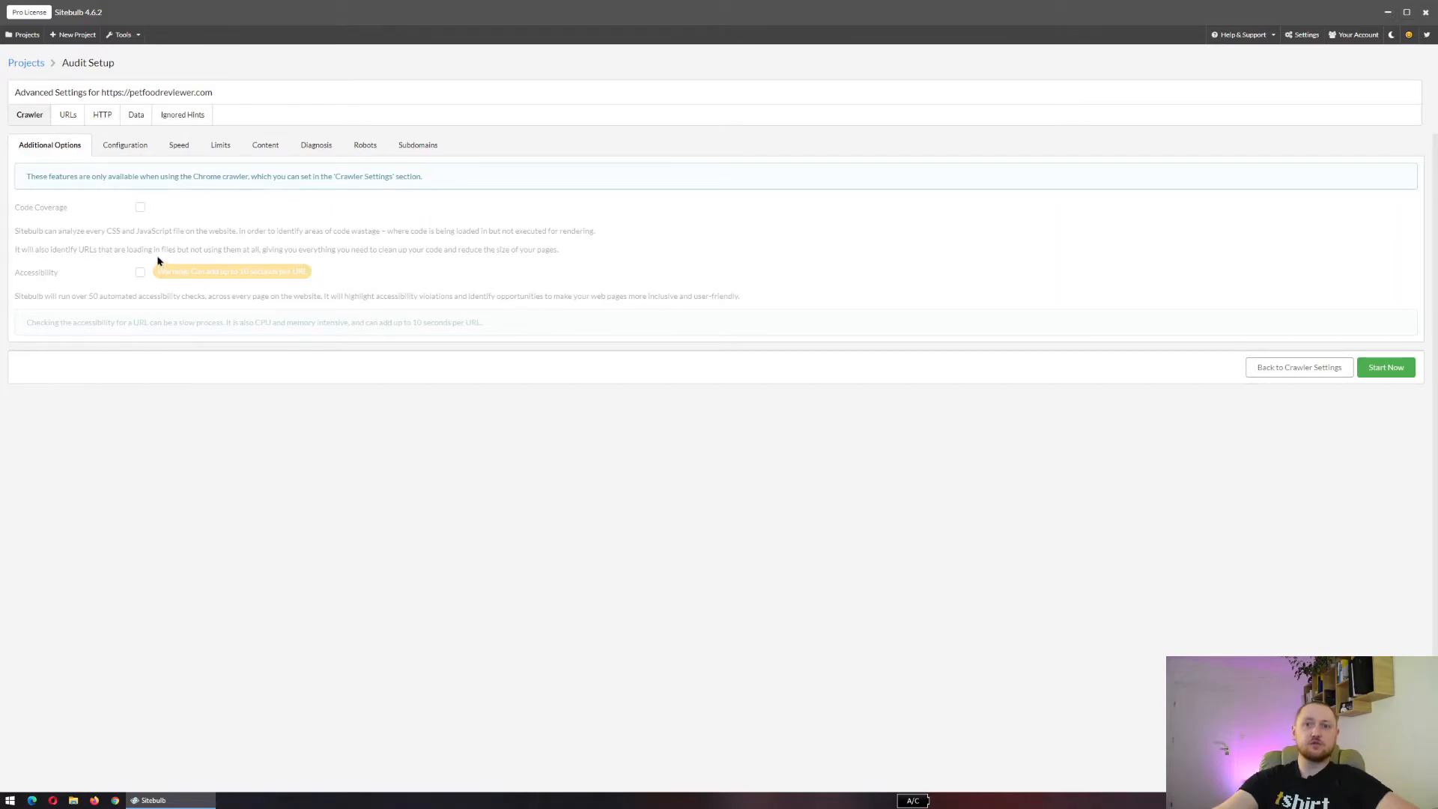
{"action": "left_click", "coordinate": [122, 148]}
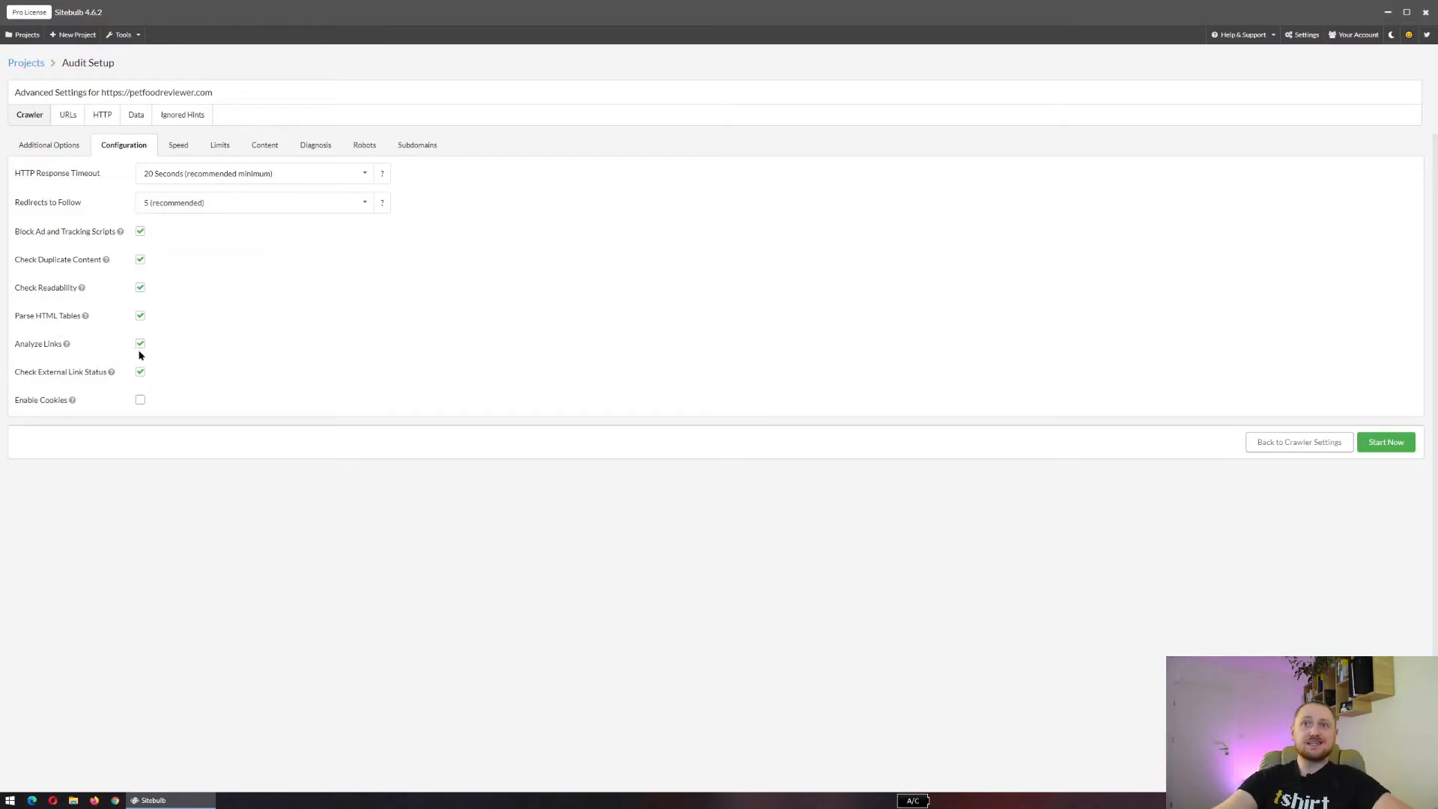
{"action": "mouse_move", "coordinate": [67, 347]}
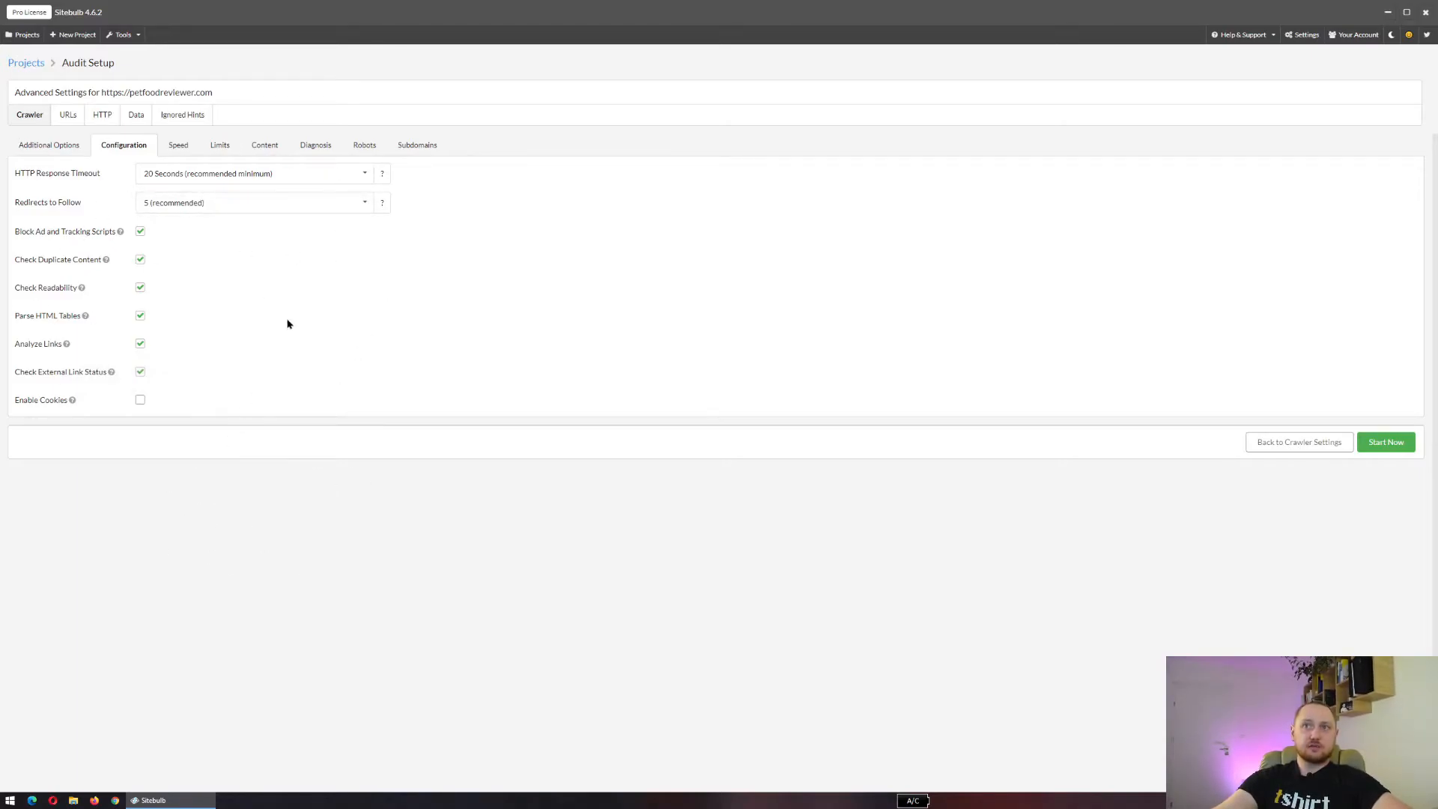
Set the crawl speed to 1 thread and a maximum of 1 HTML URL per second.
{"action": "left_click", "coordinate": [179, 148]}
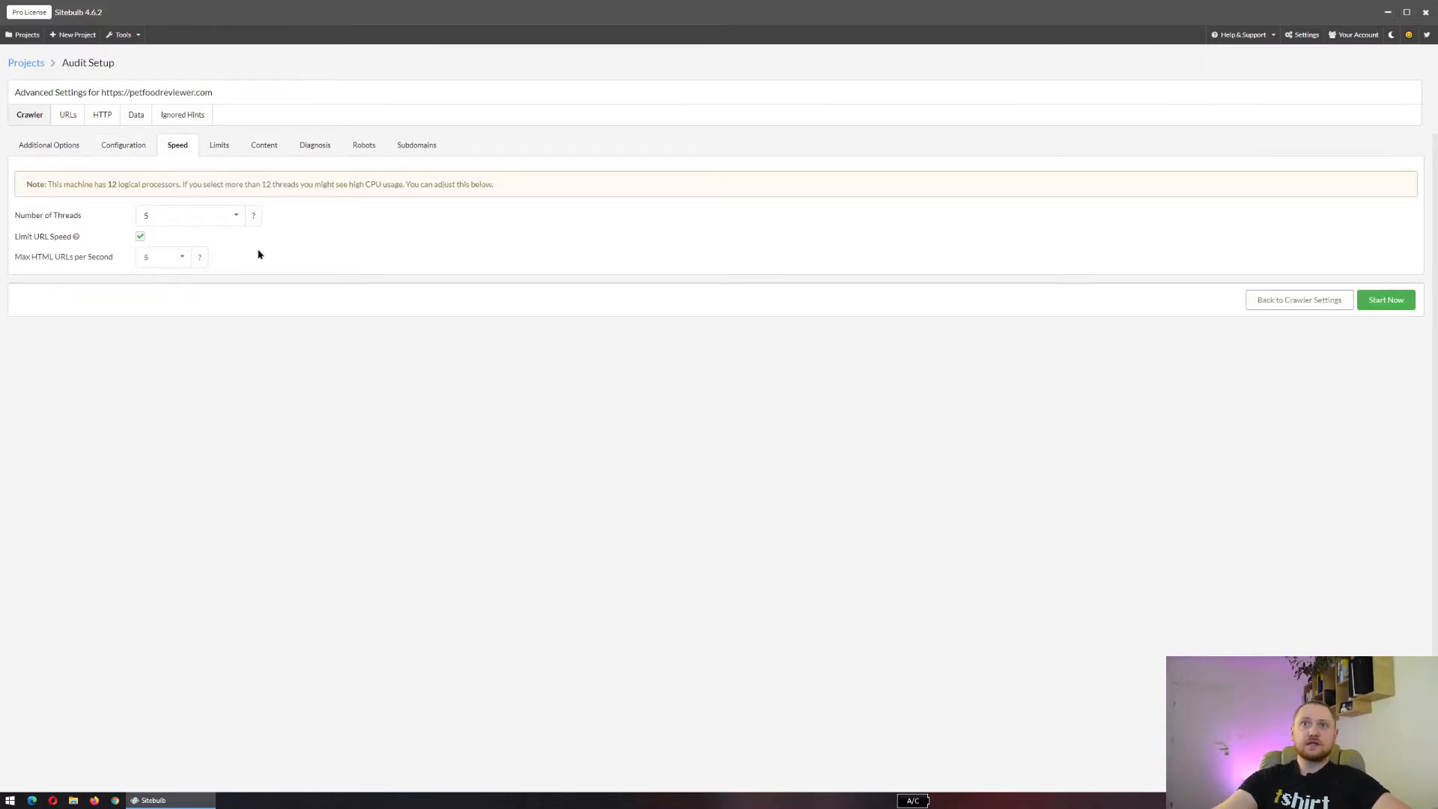
{"action": "left_click", "coordinate": [224, 224]}
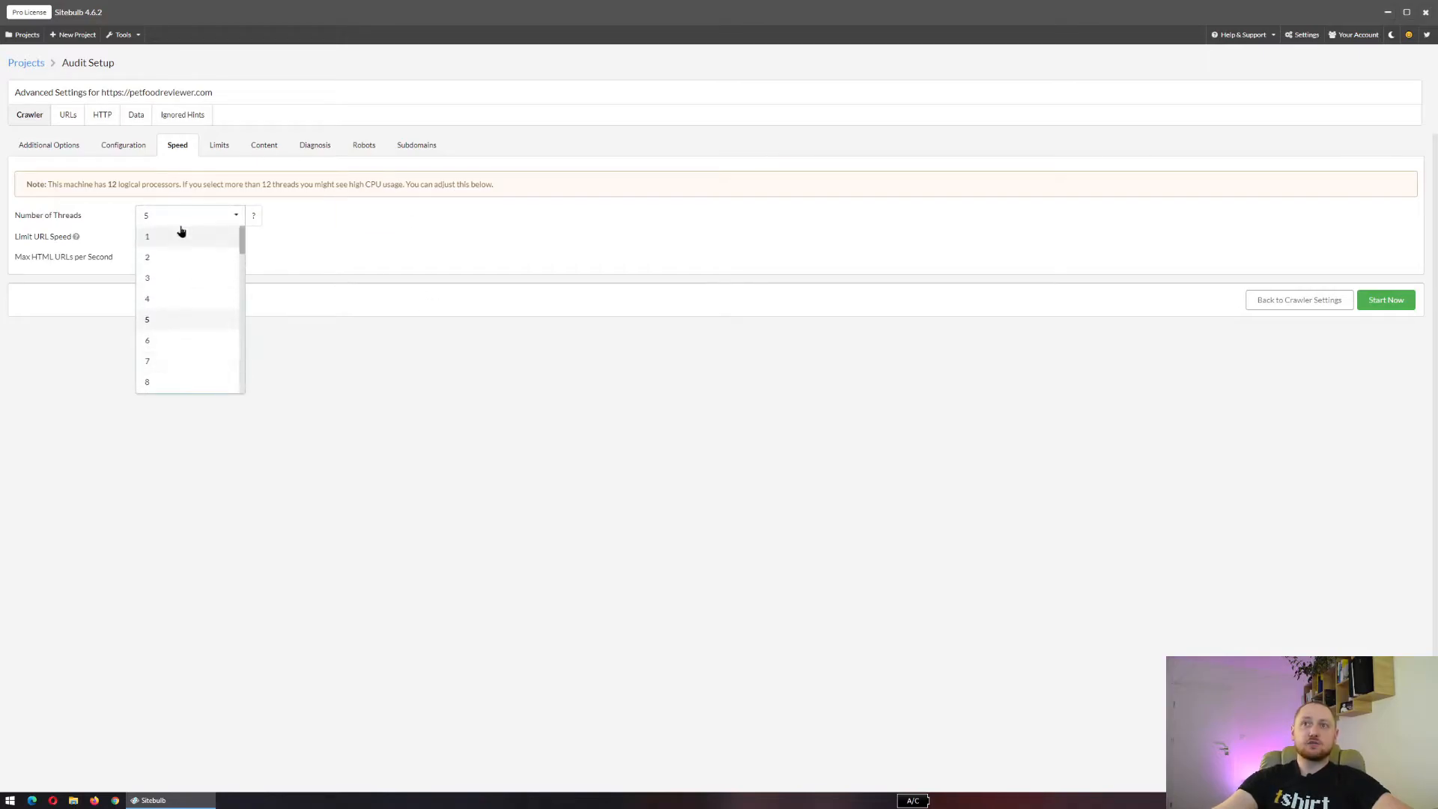
{"action": "left_click", "coordinate": [176, 237]}
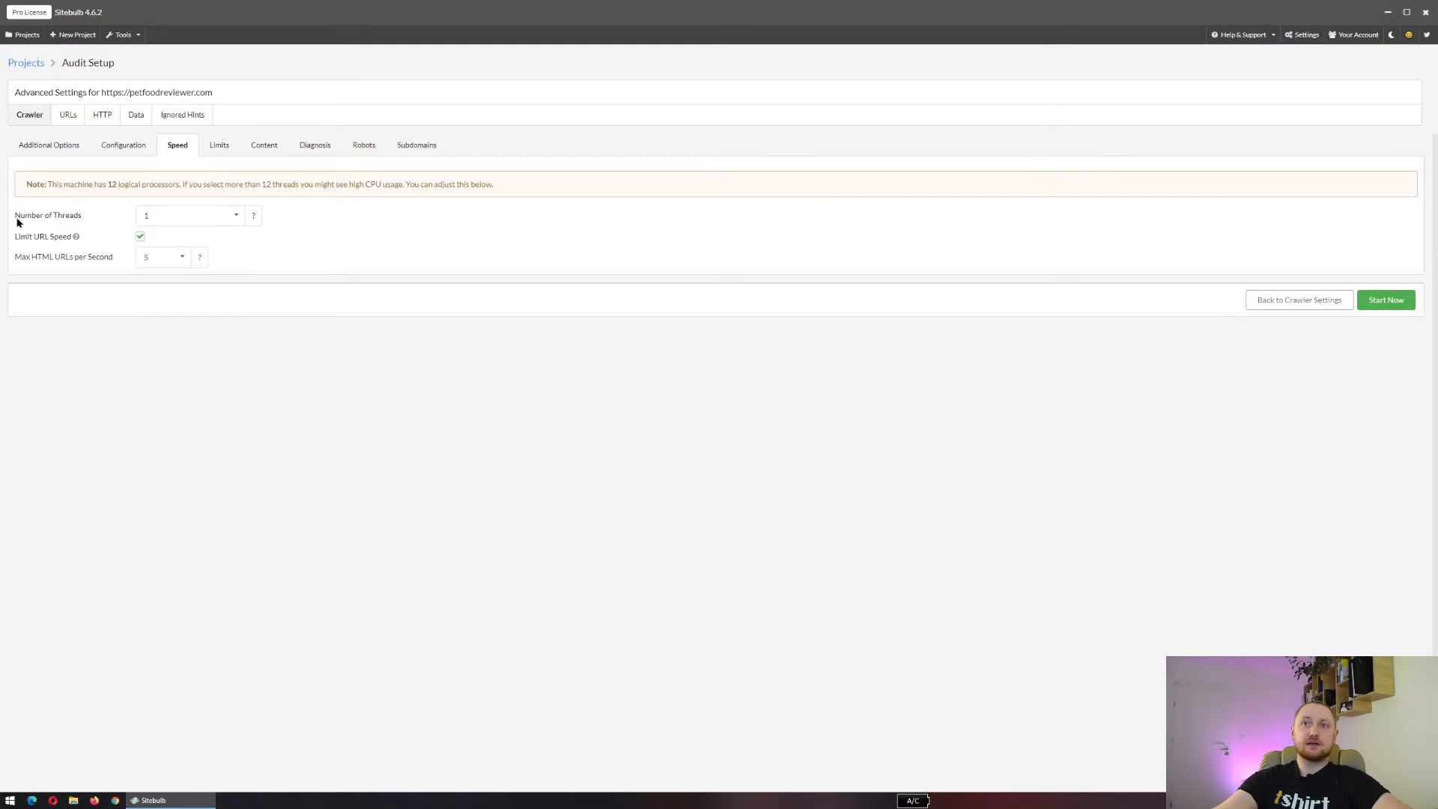
{"action": "left_click", "coordinate": [167, 262]}
{"action": "left_click", "coordinate": [156, 282]}
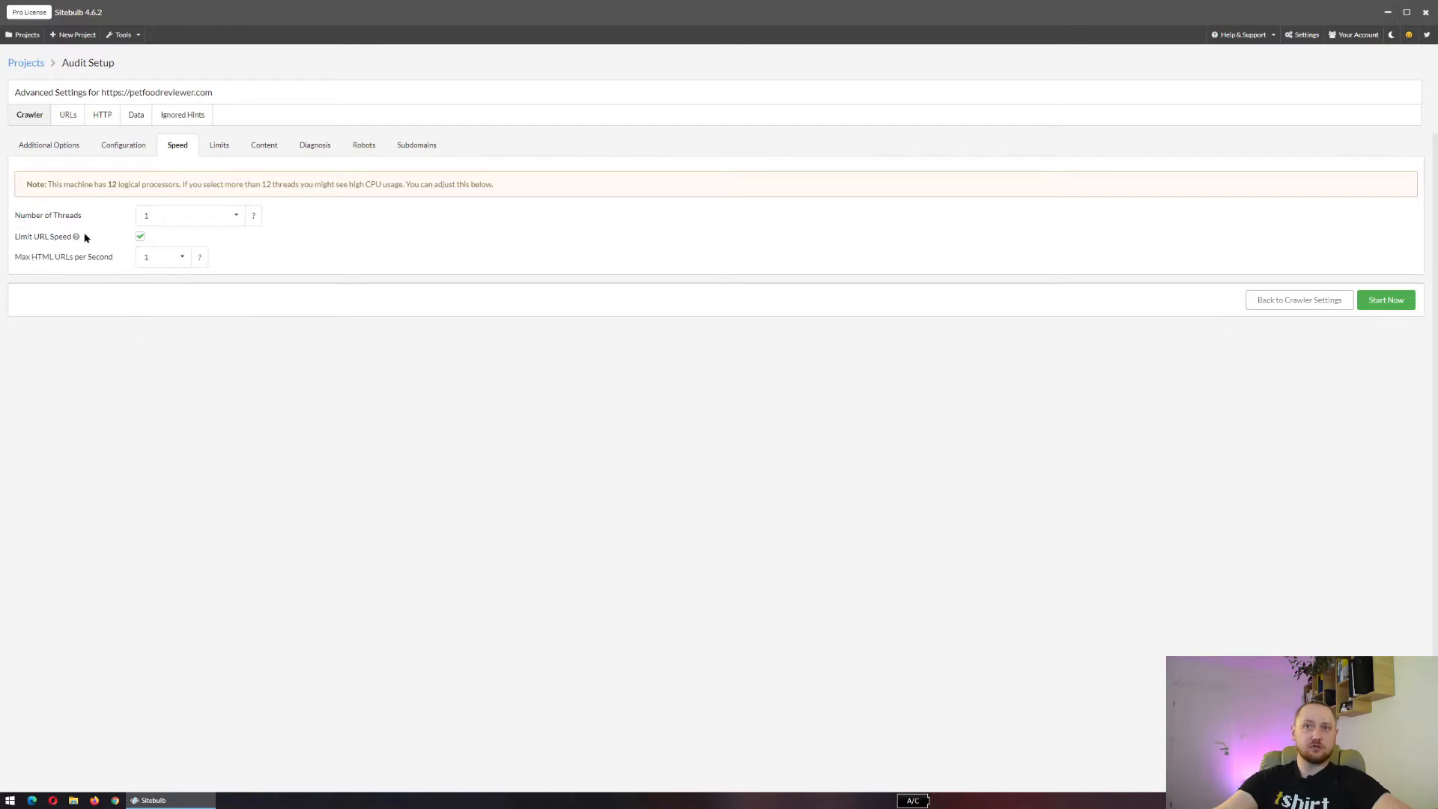
Examine the crawler's Limits, Content and Diagnosis settings, briefly trying Save HTML on and off.
{"action": "left_click", "coordinate": [218, 150]}
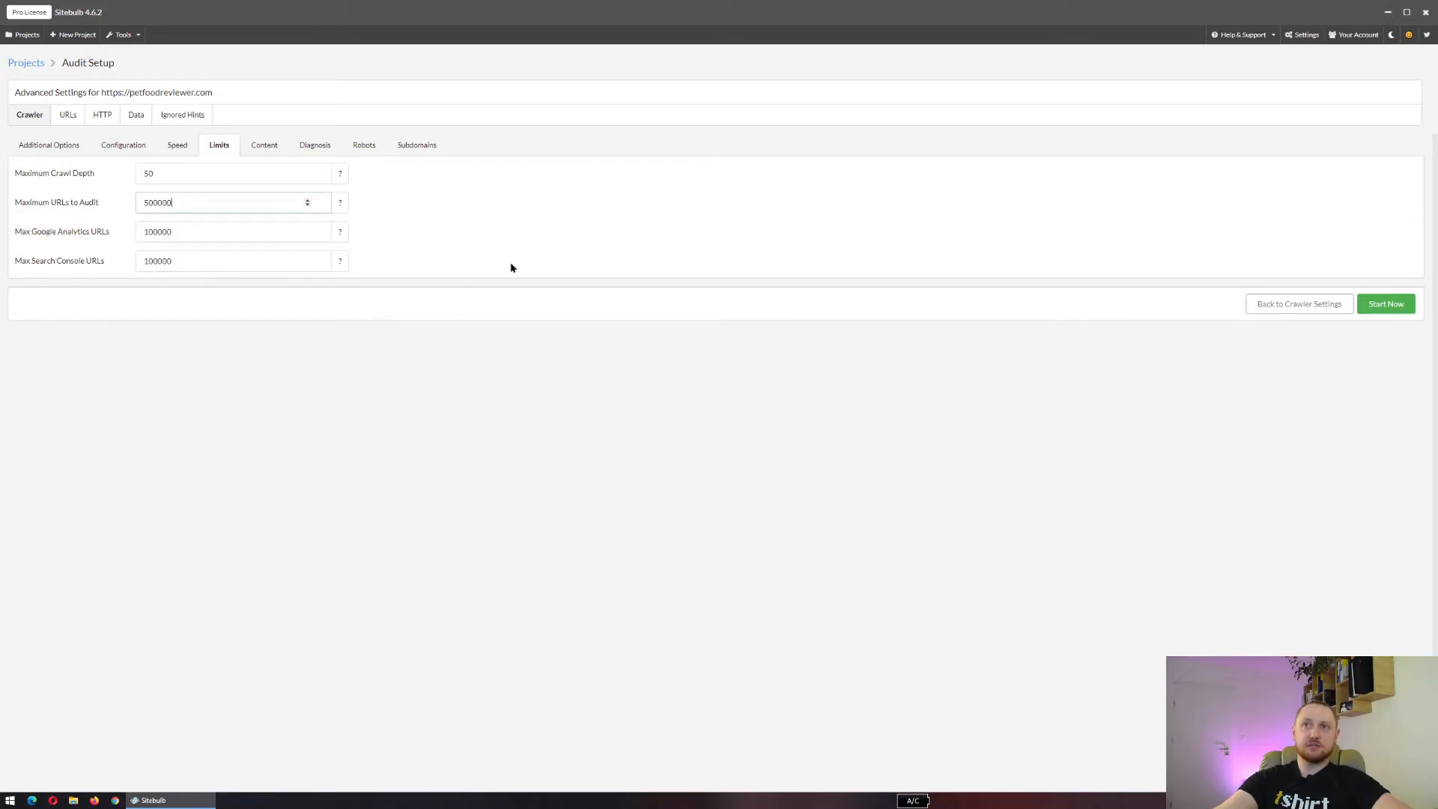
{"action": "left_click_drag", "start_coordinate": [158, 201], "coordinate": [193, 205]}
{"action": "left_click", "coordinate": [558, 247]}
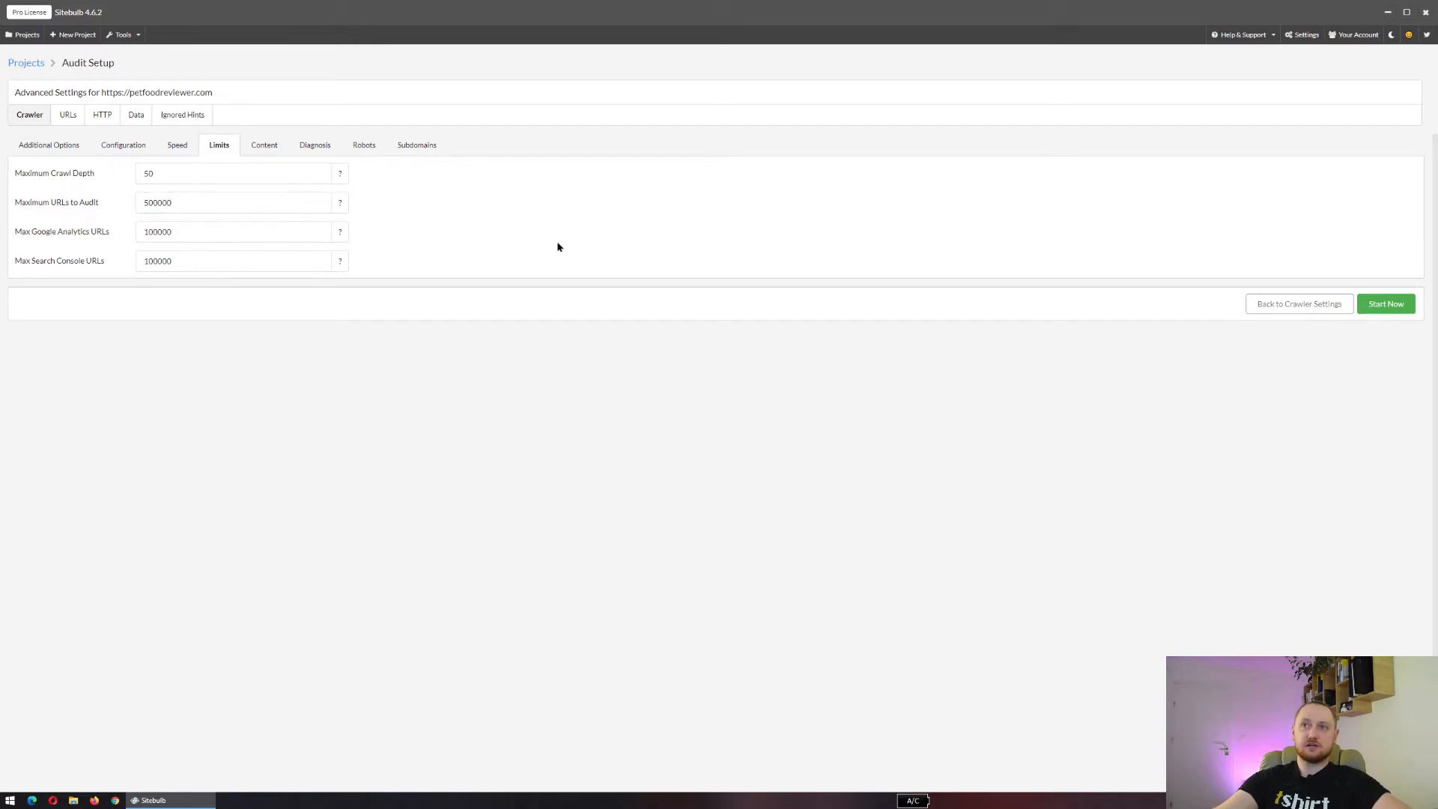
{"action": "left_click", "coordinate": [255, 145]}
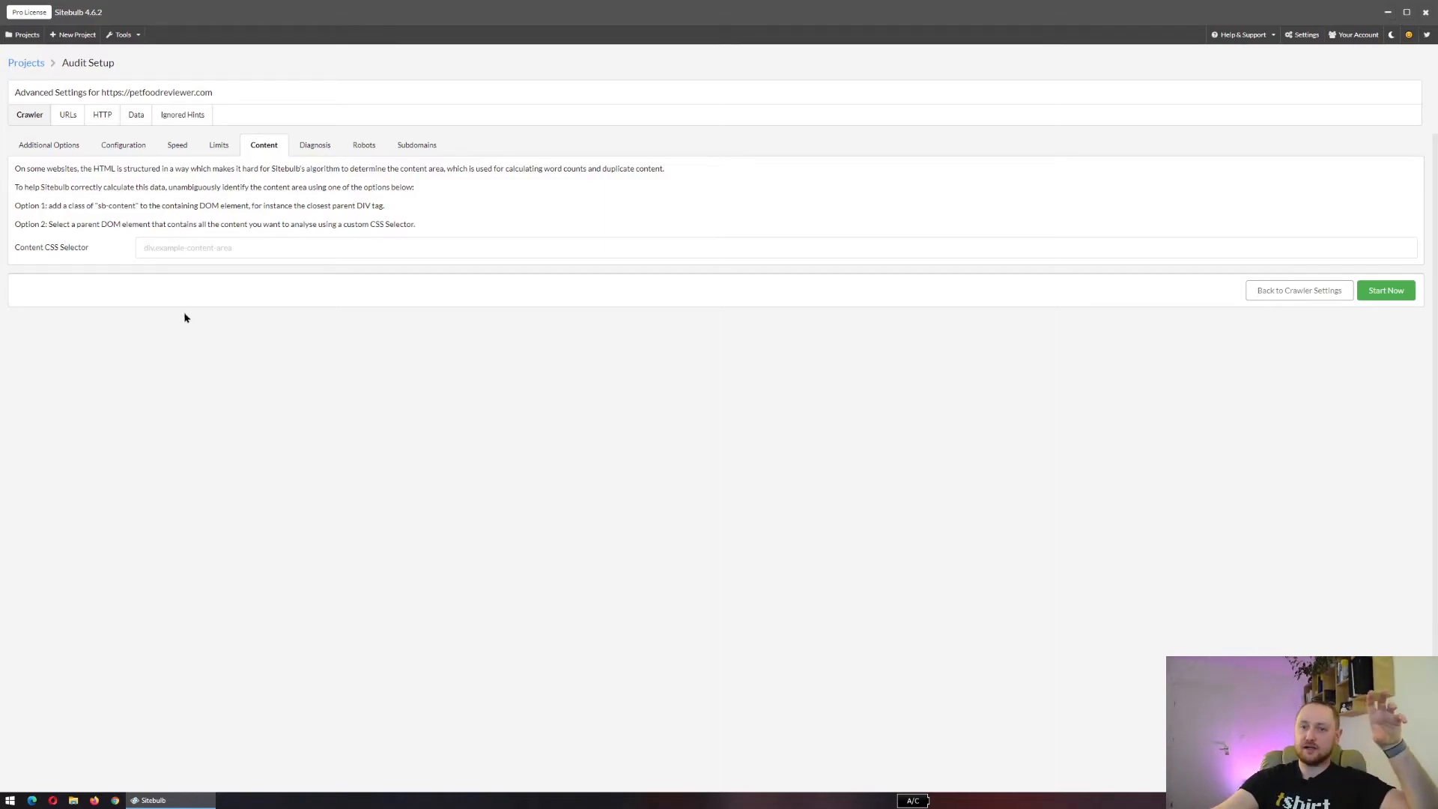
{"action": "left_click", "coordinate": [317, 144]}
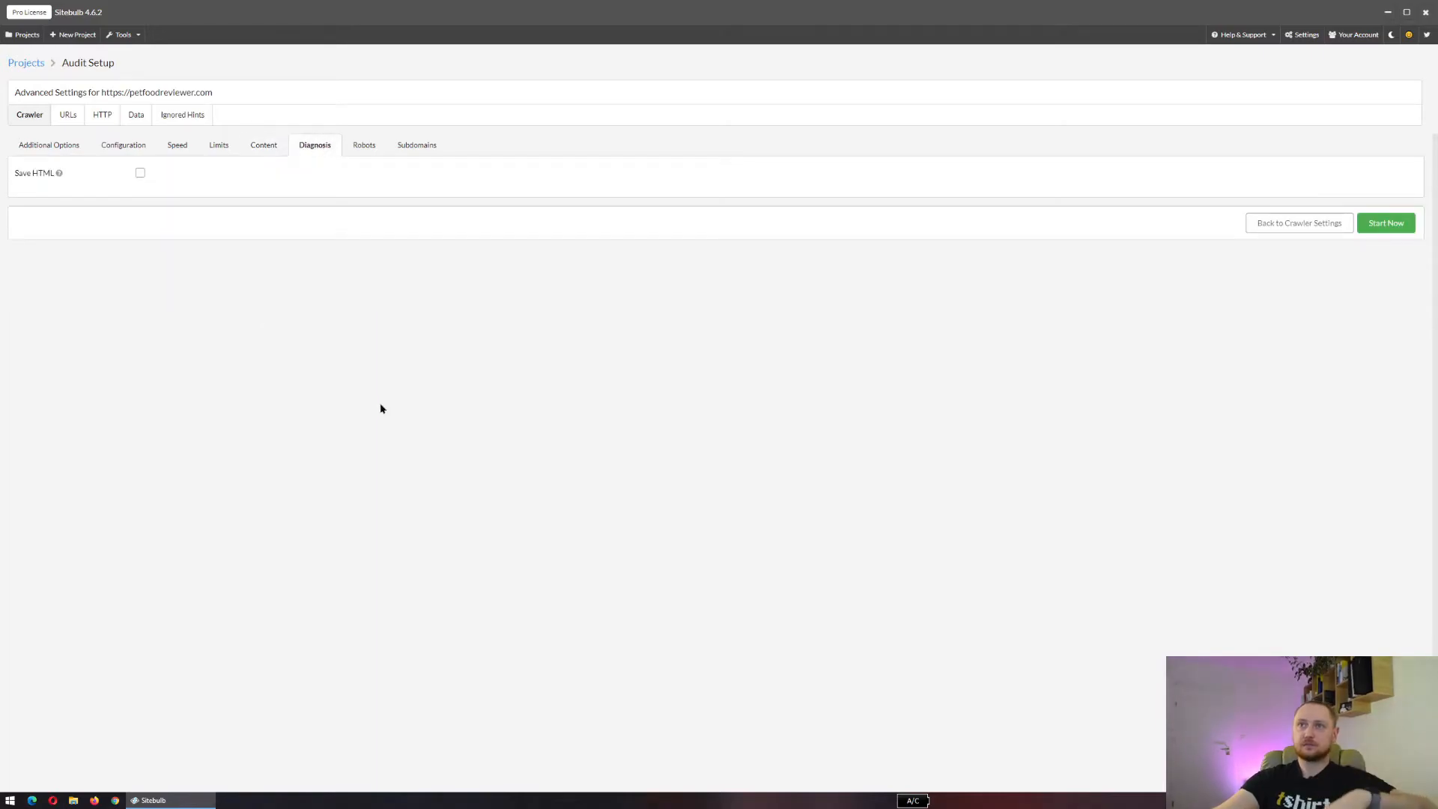
{"action": "left_click", "coordinate": [140, 173]}
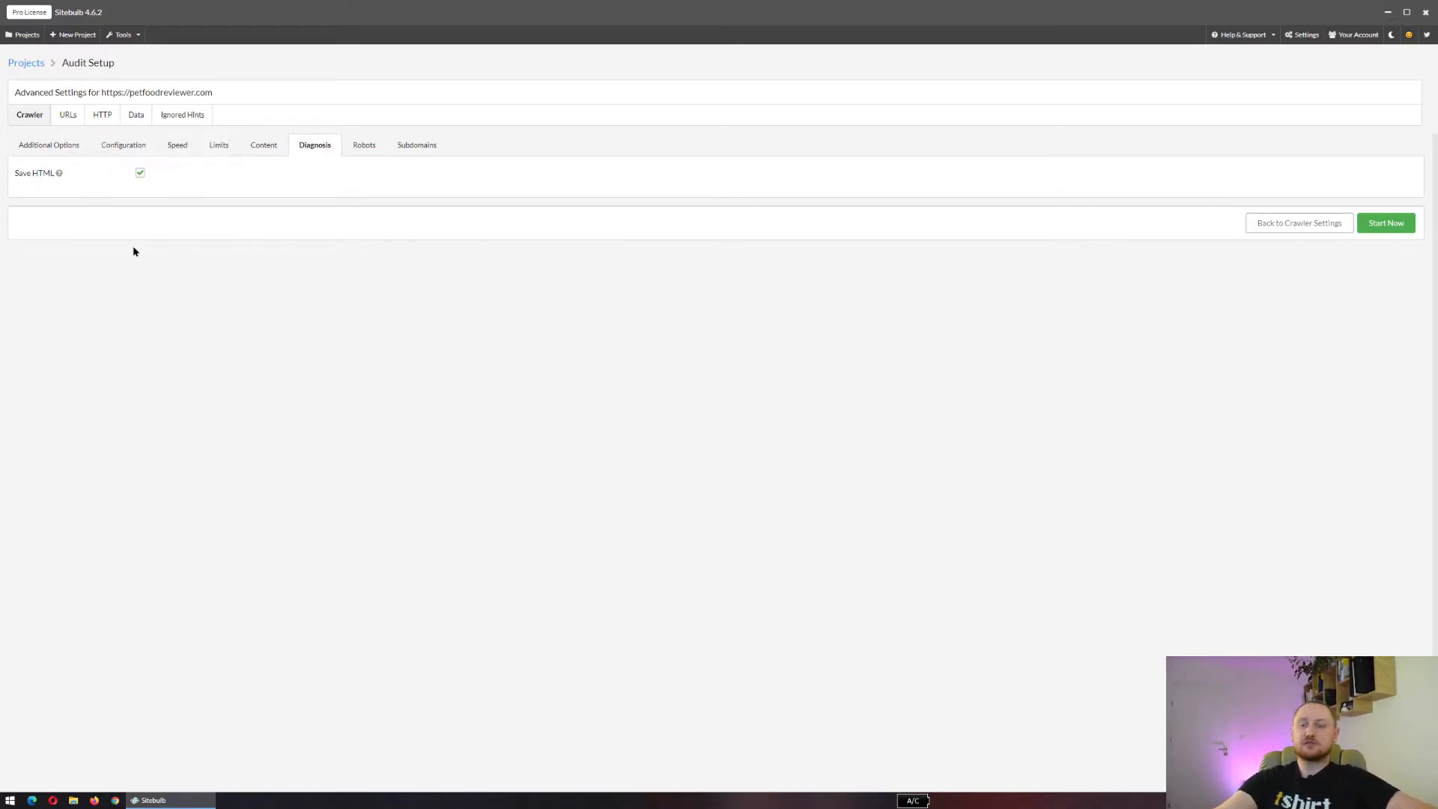
{"action": "left_click", "coordinate": [140, 176]}
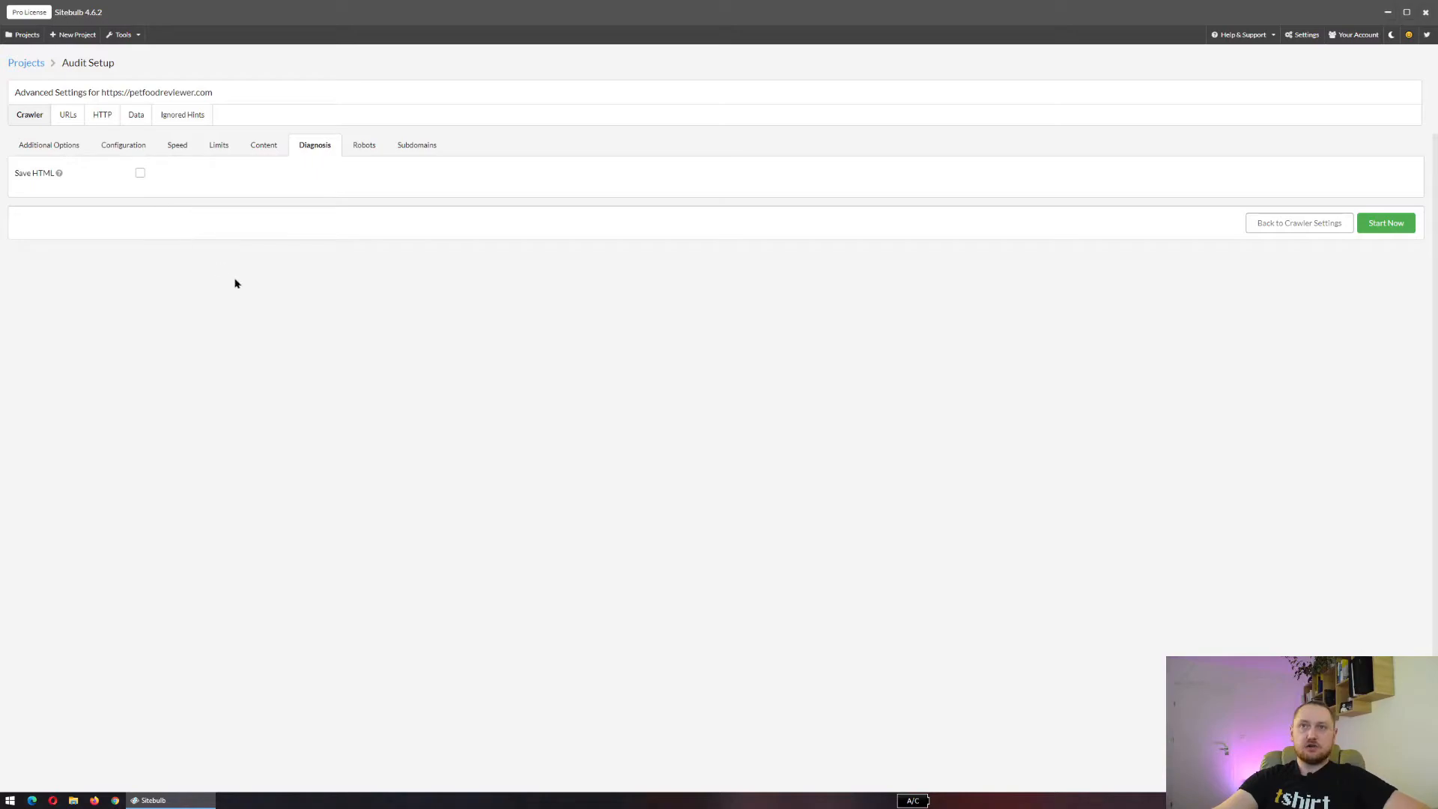
Examine the crawler's Robots settings, including the Save Disallowed URLs help, briefly trying Is Staging Site on and off.
{"action": "left_click", "coordinate": [362, 150]}
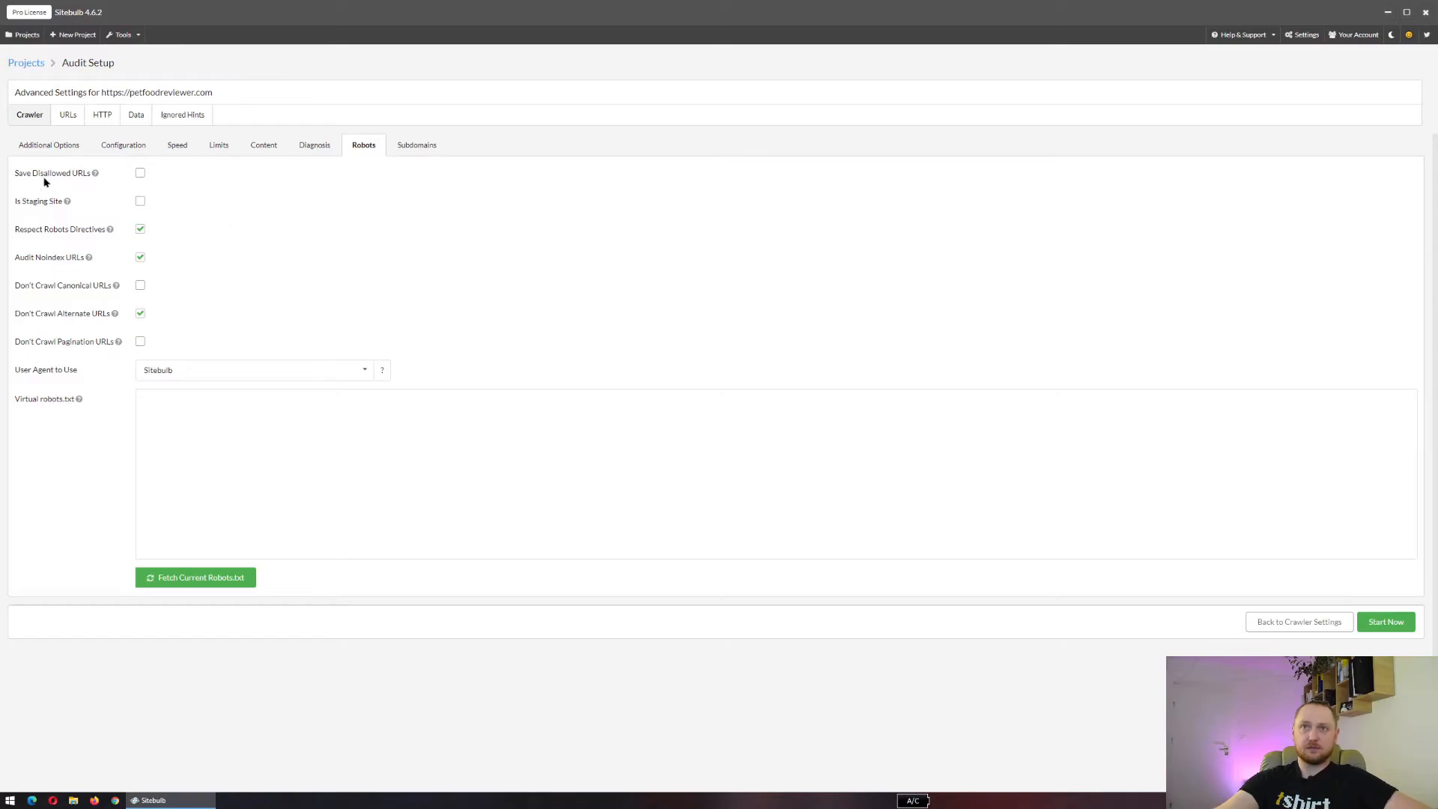
{"action": "mouse_move", "coordinate": [97, 178]}
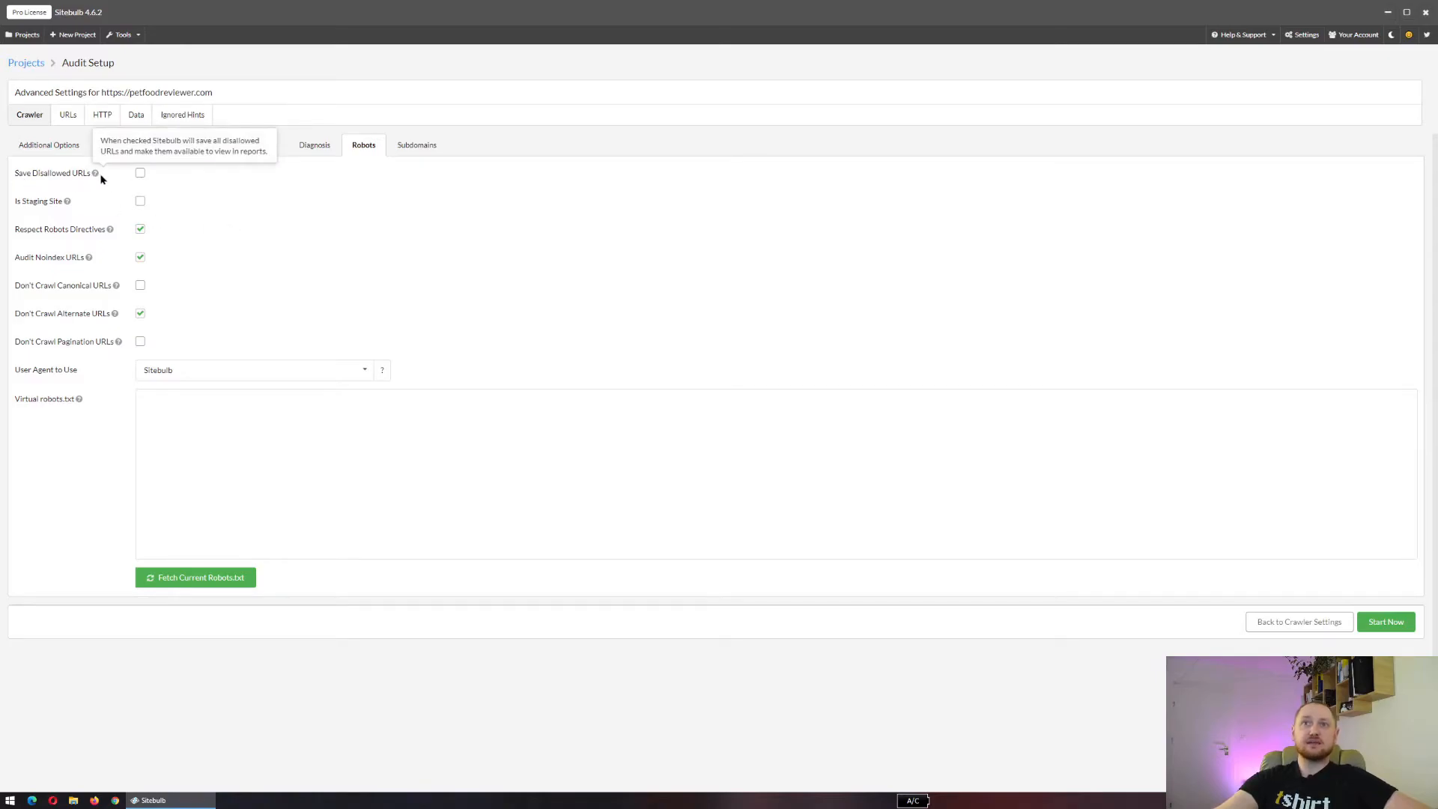
{"action": "left_click", "coordinate": [140, 202]}
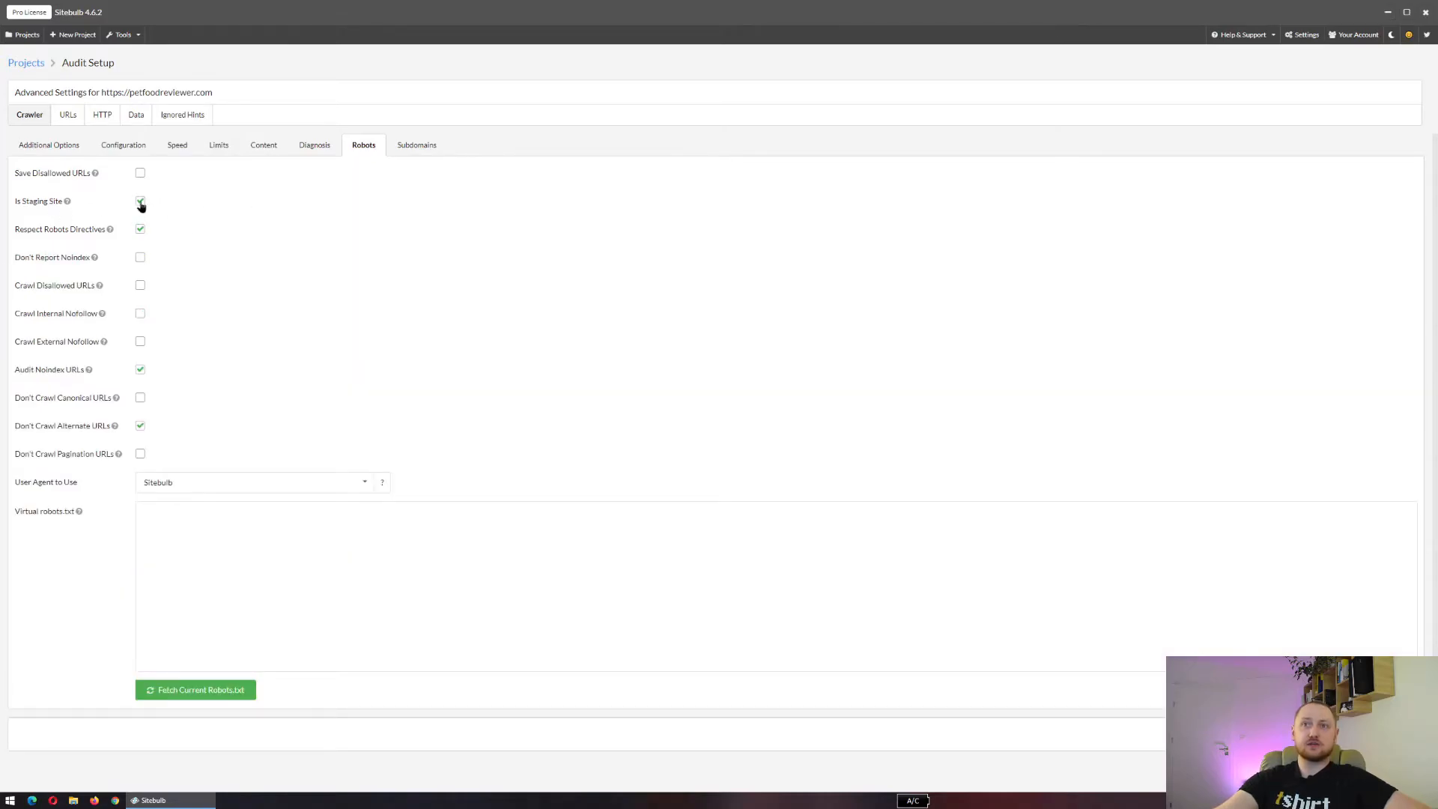
{"action": "left_click", "coordinate": [141, 203]}
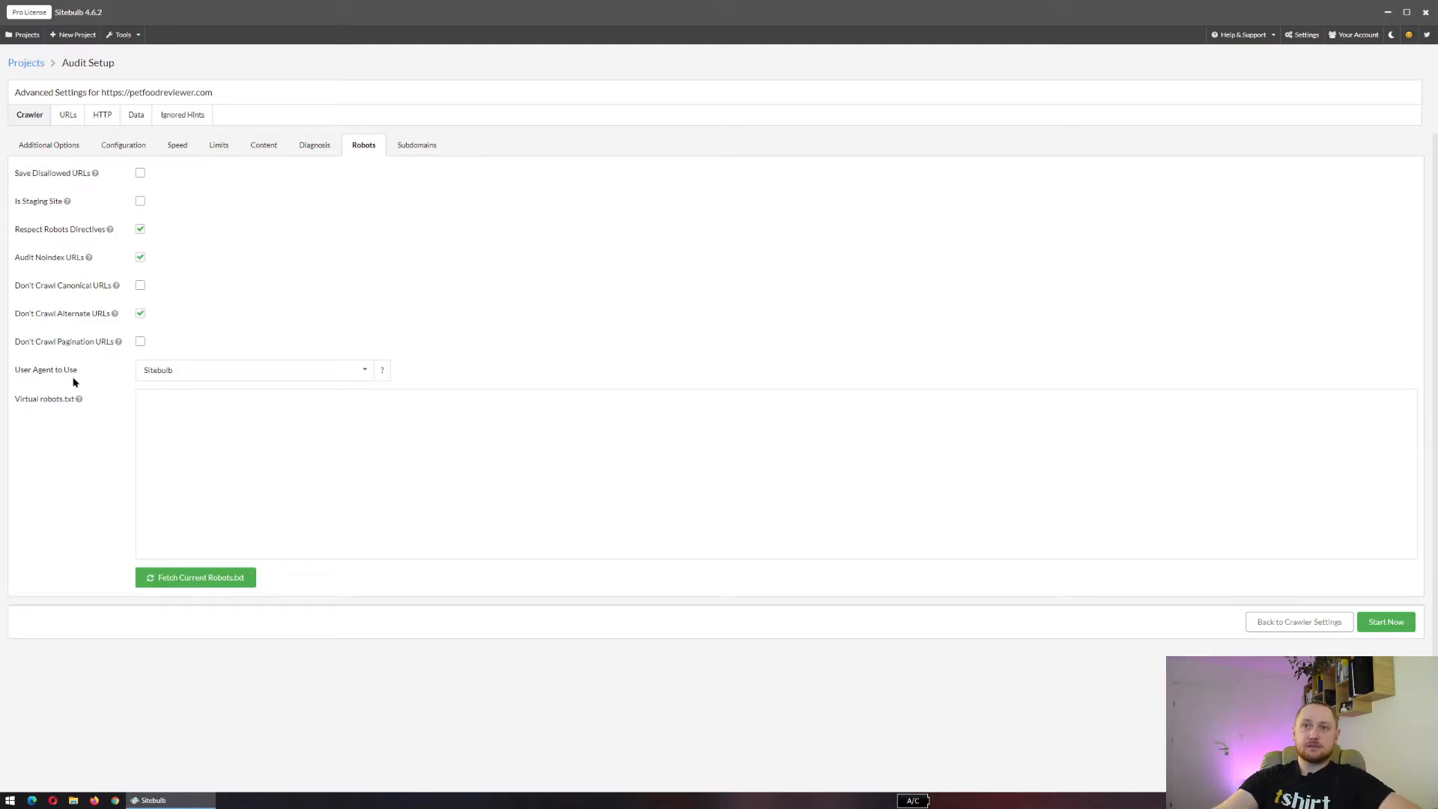
Check the user agent choices and virtual robots.txt field, and enable Save Disallowed URLs.
{"action": "left_click", "coordinate": [334, 375]}
{"action": "left_click", "coordinate": [389, 324]}
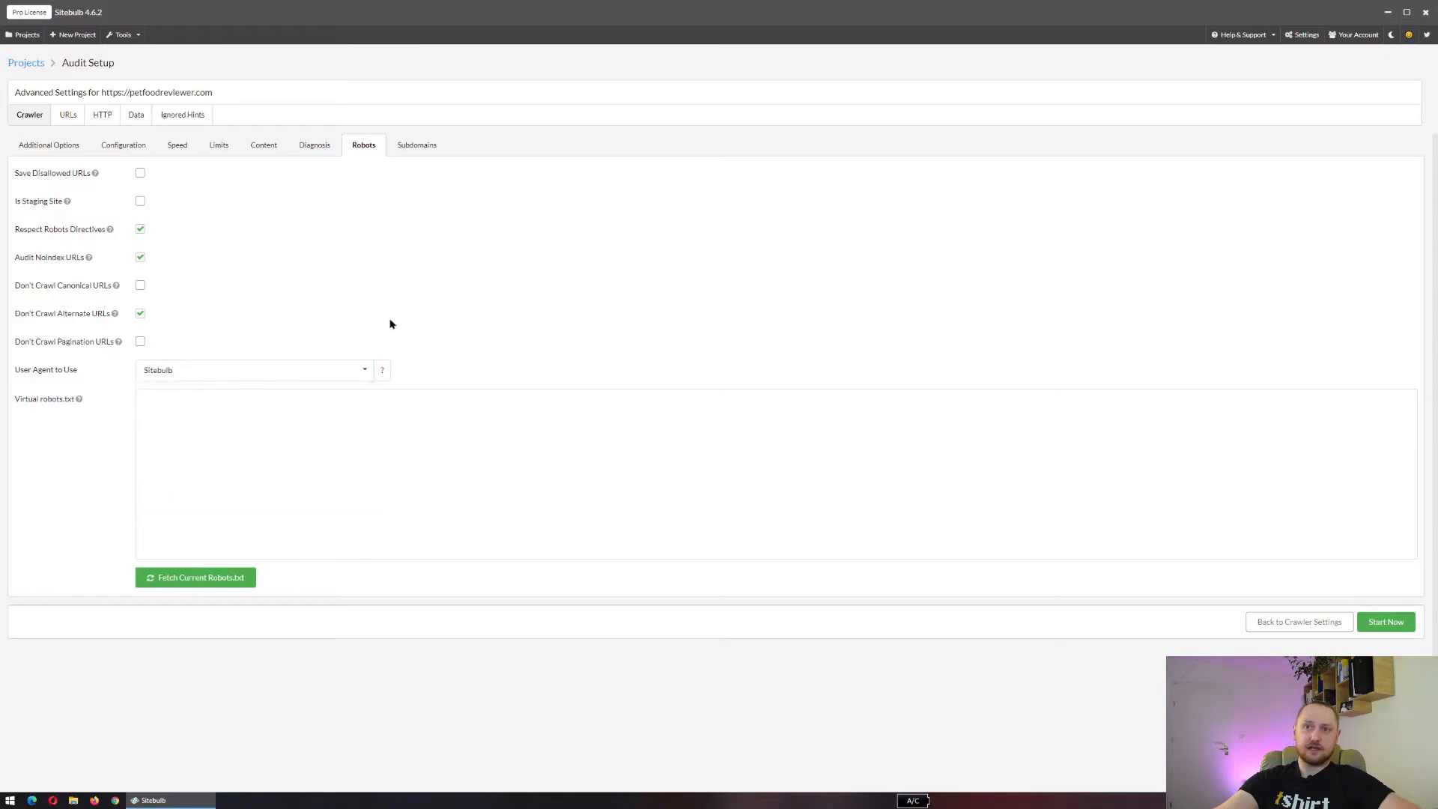
{"action": "left_click", "coordinate": [254, 420]}
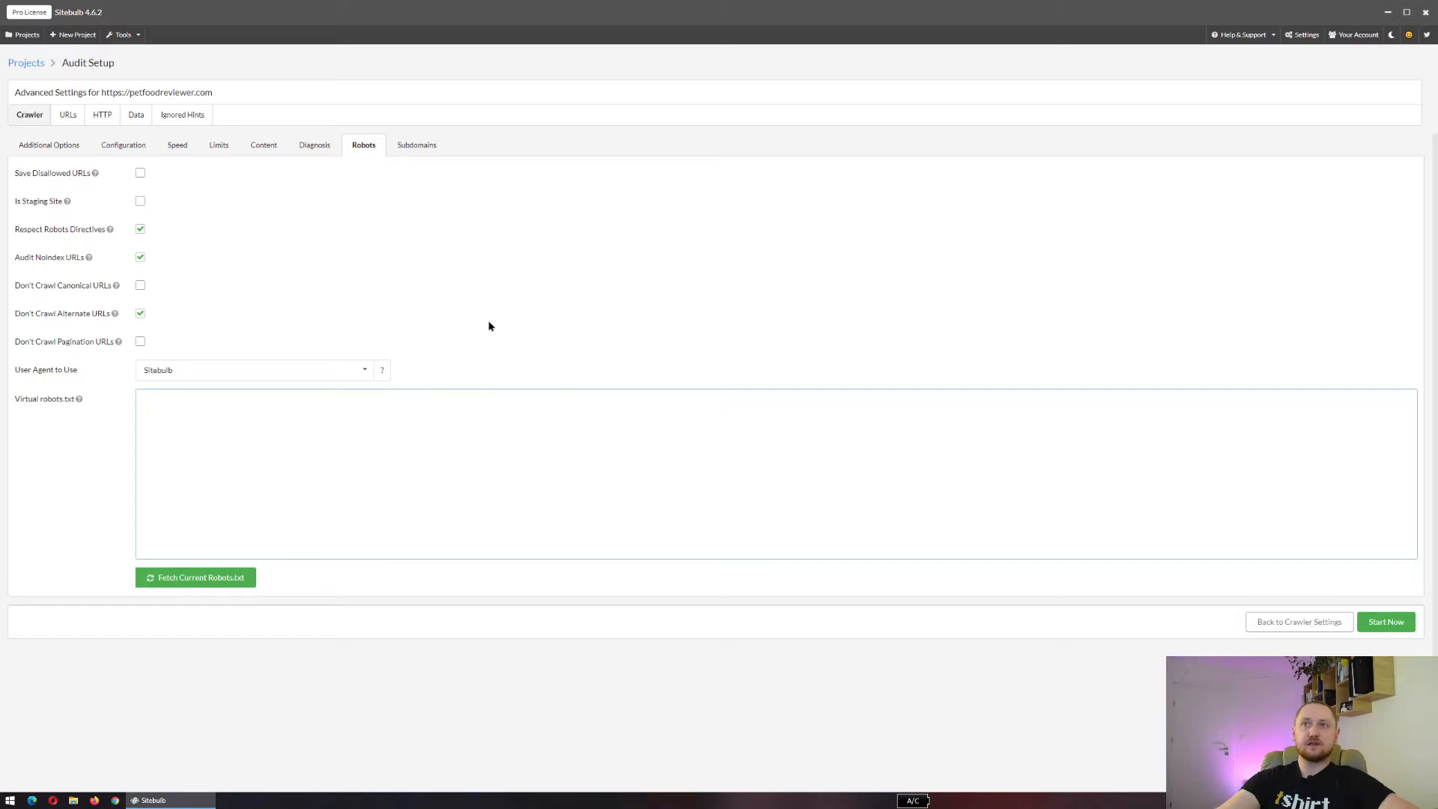
{"action": "left_click", "coordinate": [141, 174]}
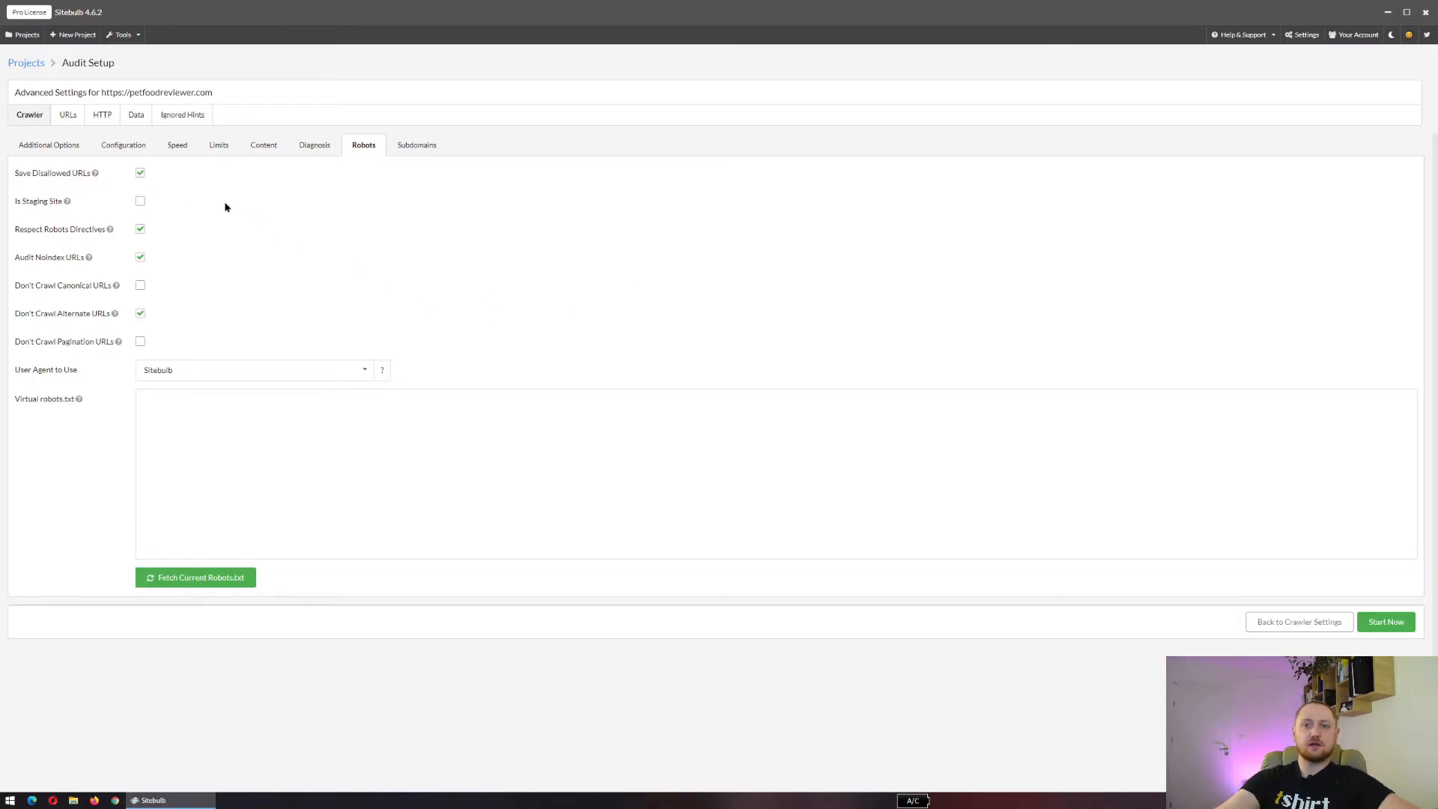
Examine the subdomain settings and the included URLs, excluded URLs, excluded parameters and URL rewriting options.
{"action": "left_click", "coordinate": [417, 148]}
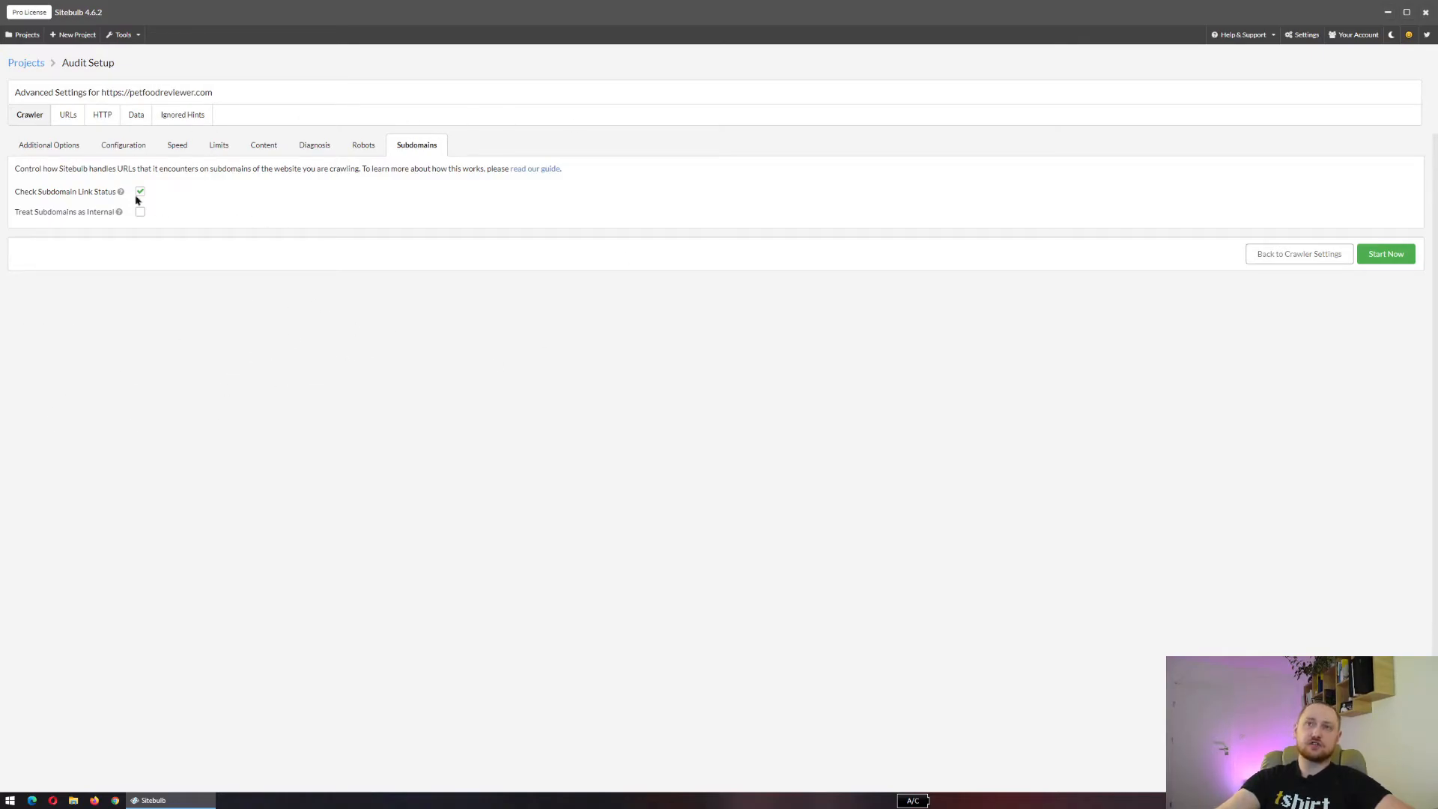
{"action": "left_click", "coordinate": [67, 116]}
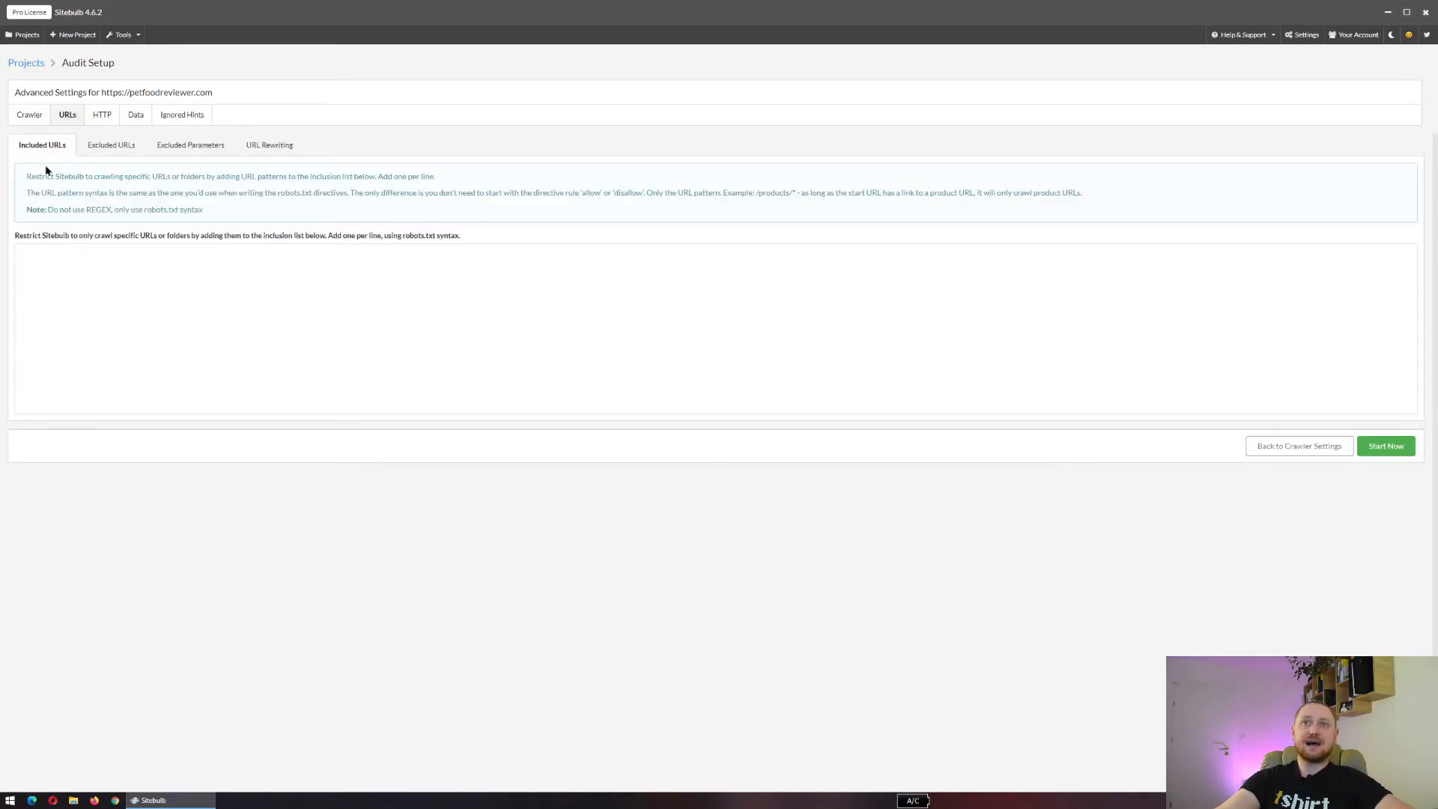
{"action": "left_click", "coordinate": [117, 147]}
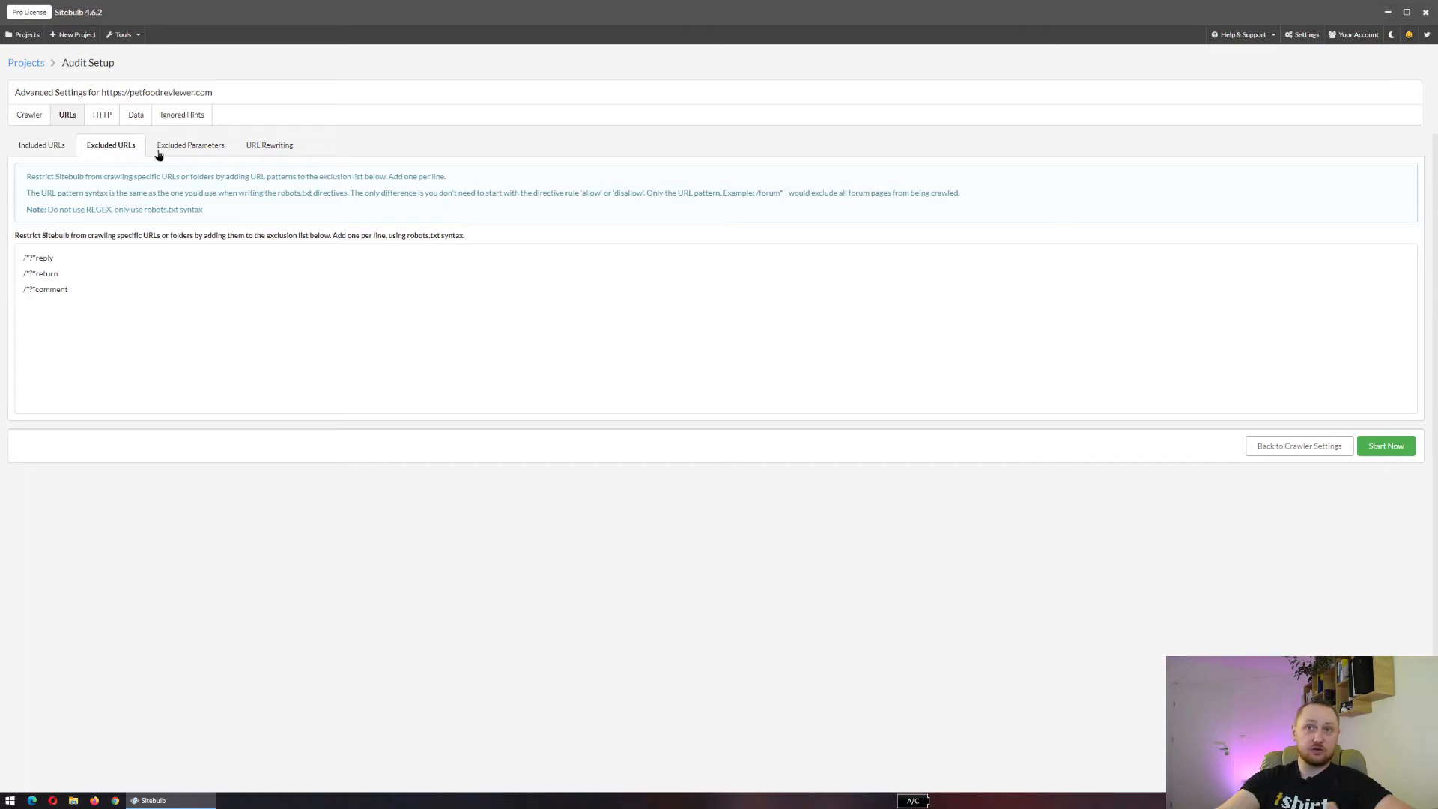
{"action": "left_click_drag", "start_coordinate": [118, 292], "coordinate": [16, 234]}
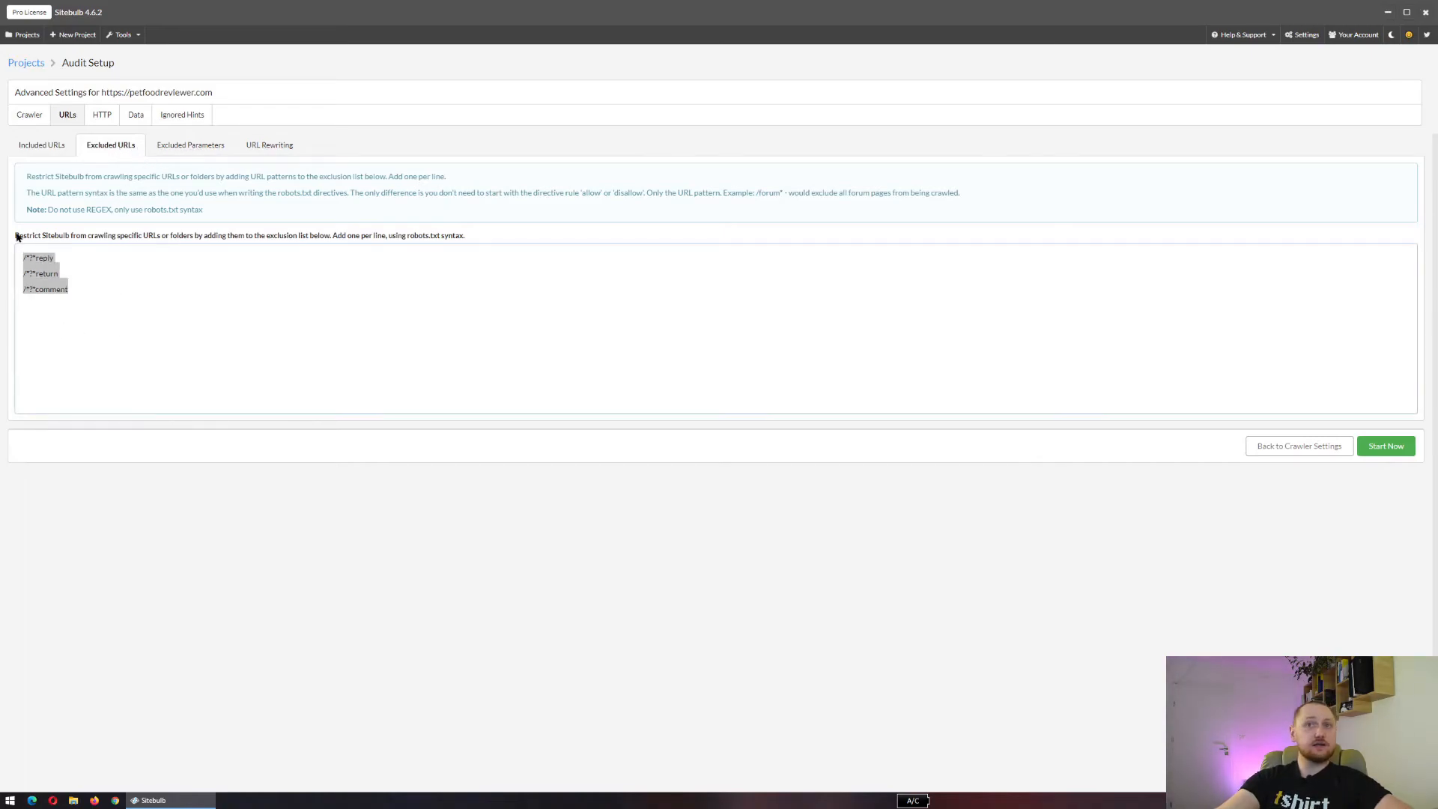
{"action": "left_click", "coordinate": [237, 298]}
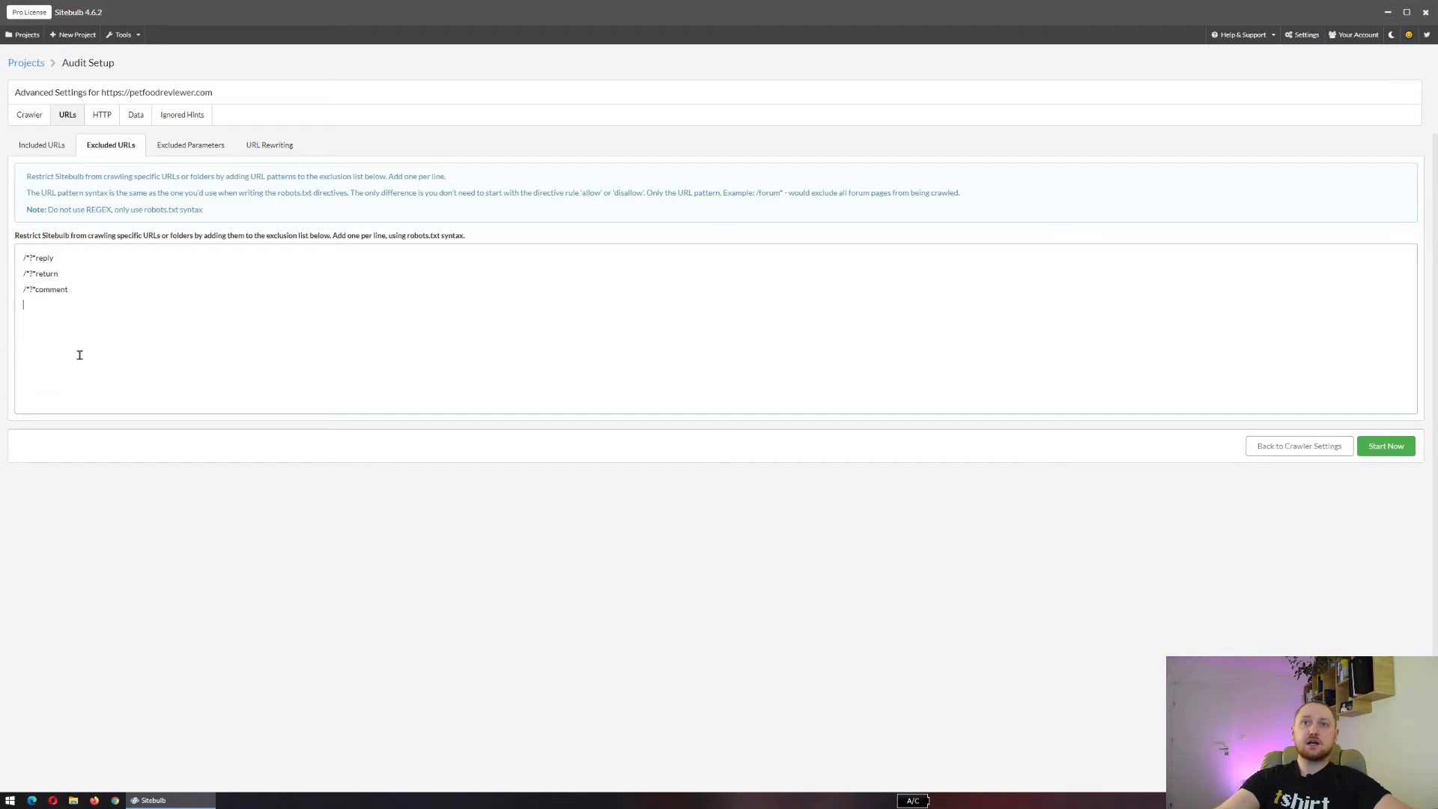
{"action": "key", "text": "ctrl+a"}
{"action": "left_click", "coordinate": [390, 583]}
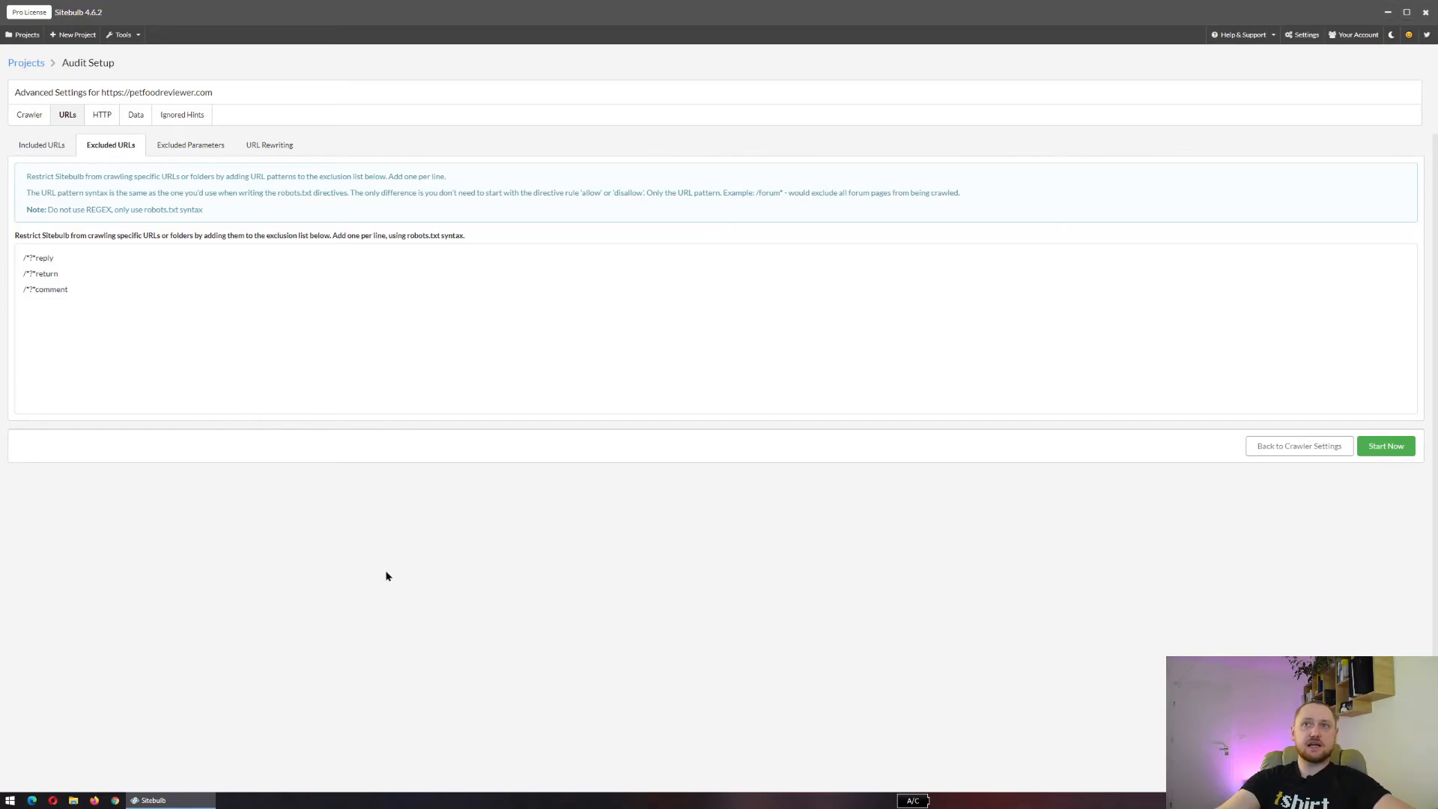
{"action": "left_click", "coordinate": [192, 147]}
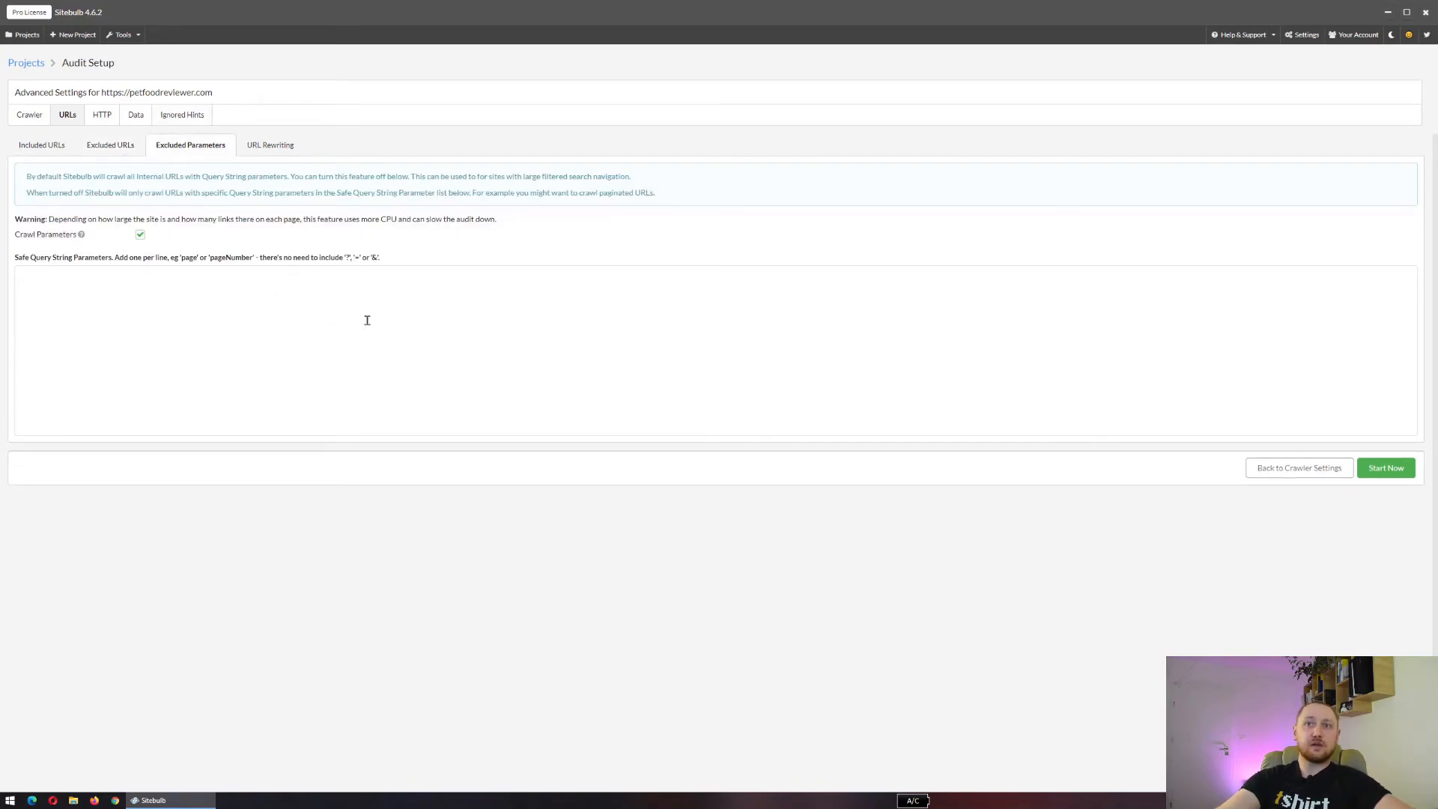
{"action": "left_click", "coordinate": [280, 144]}
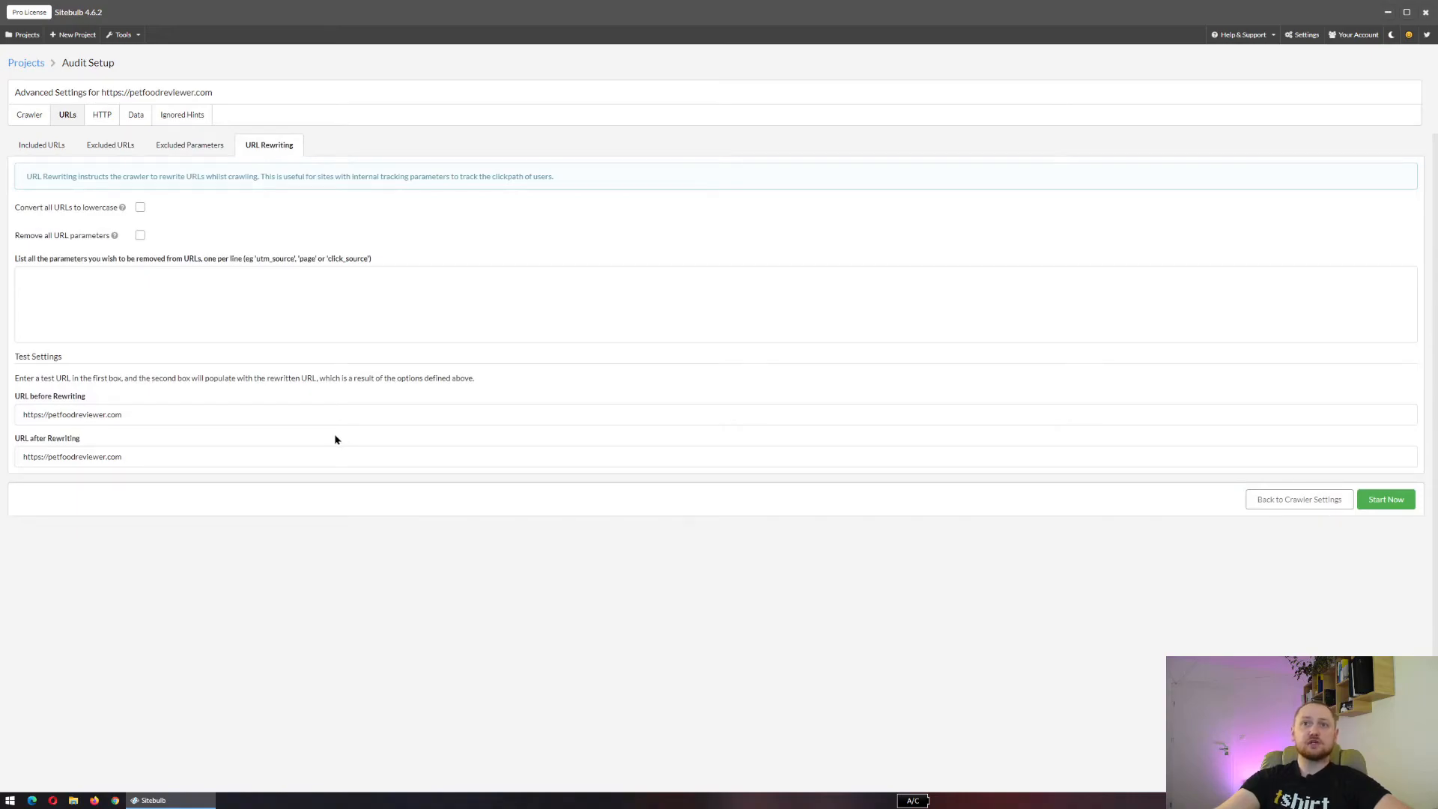
Examine the HTTP, Data and Ignored Hints settings, briefly trying HTTP Authentication on and off.
{"action": "left_click", "coordinate": [109, 119]}
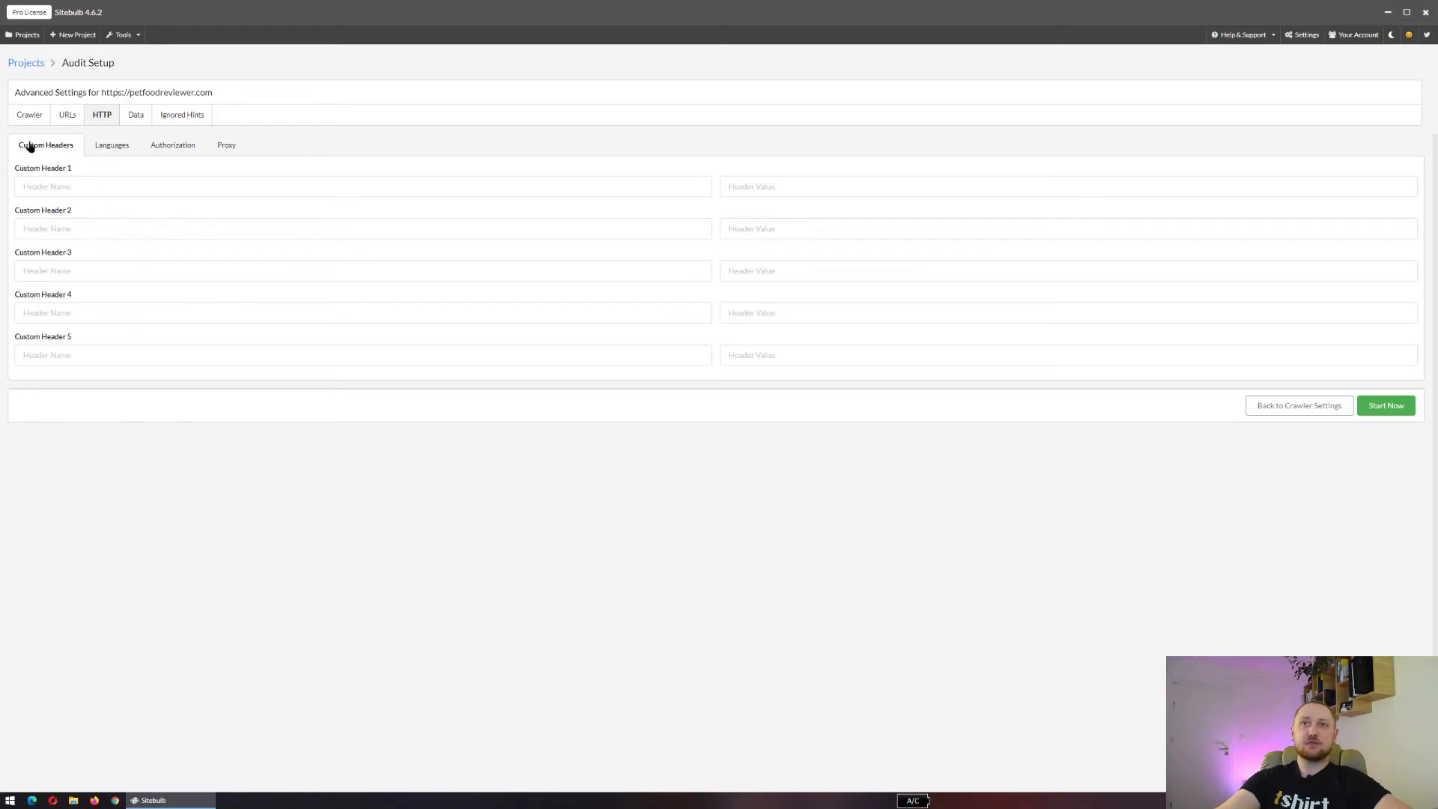
{"action": "left_click", "coordinate": [106, 152]}
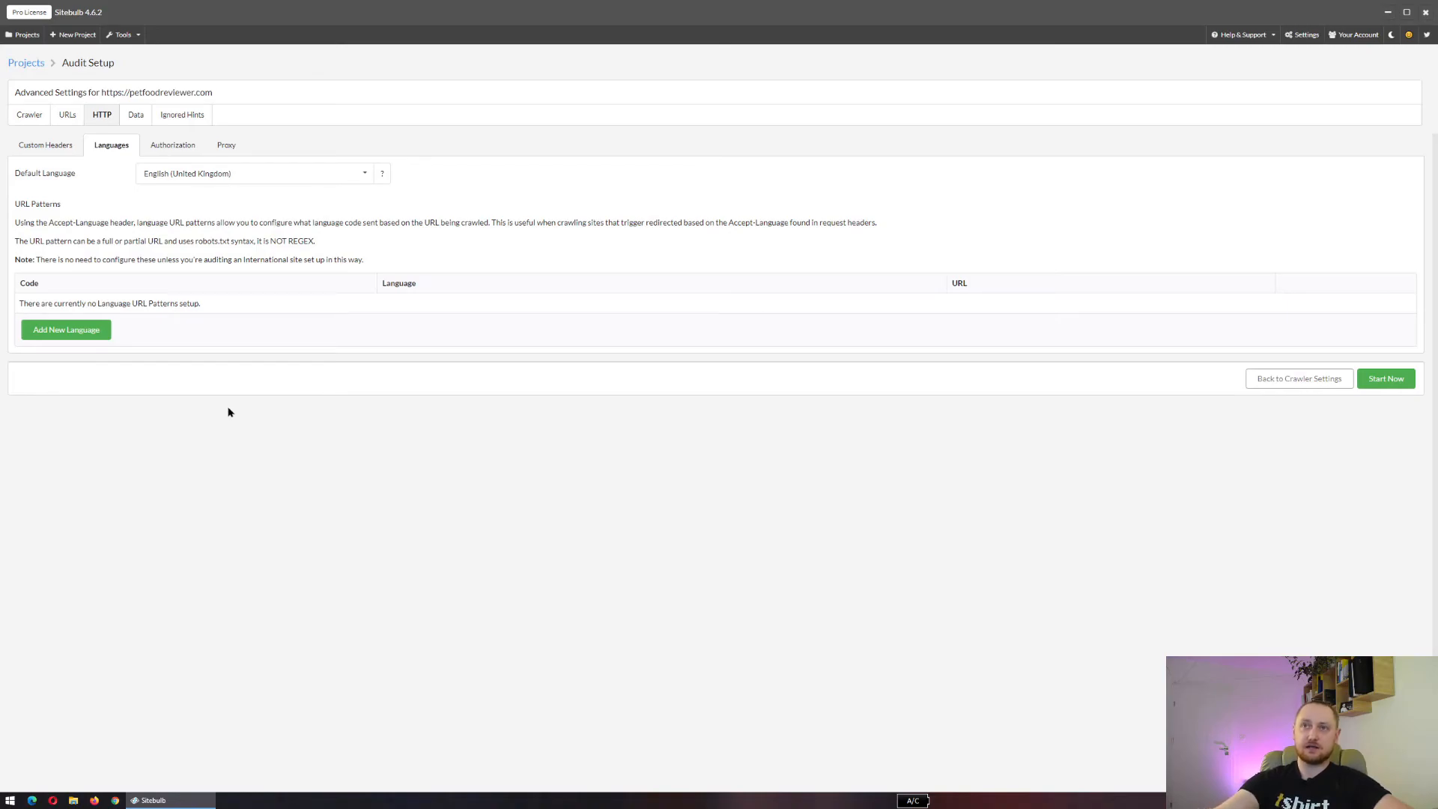
{"action": "left_click", "coordinate": [174, 146]}
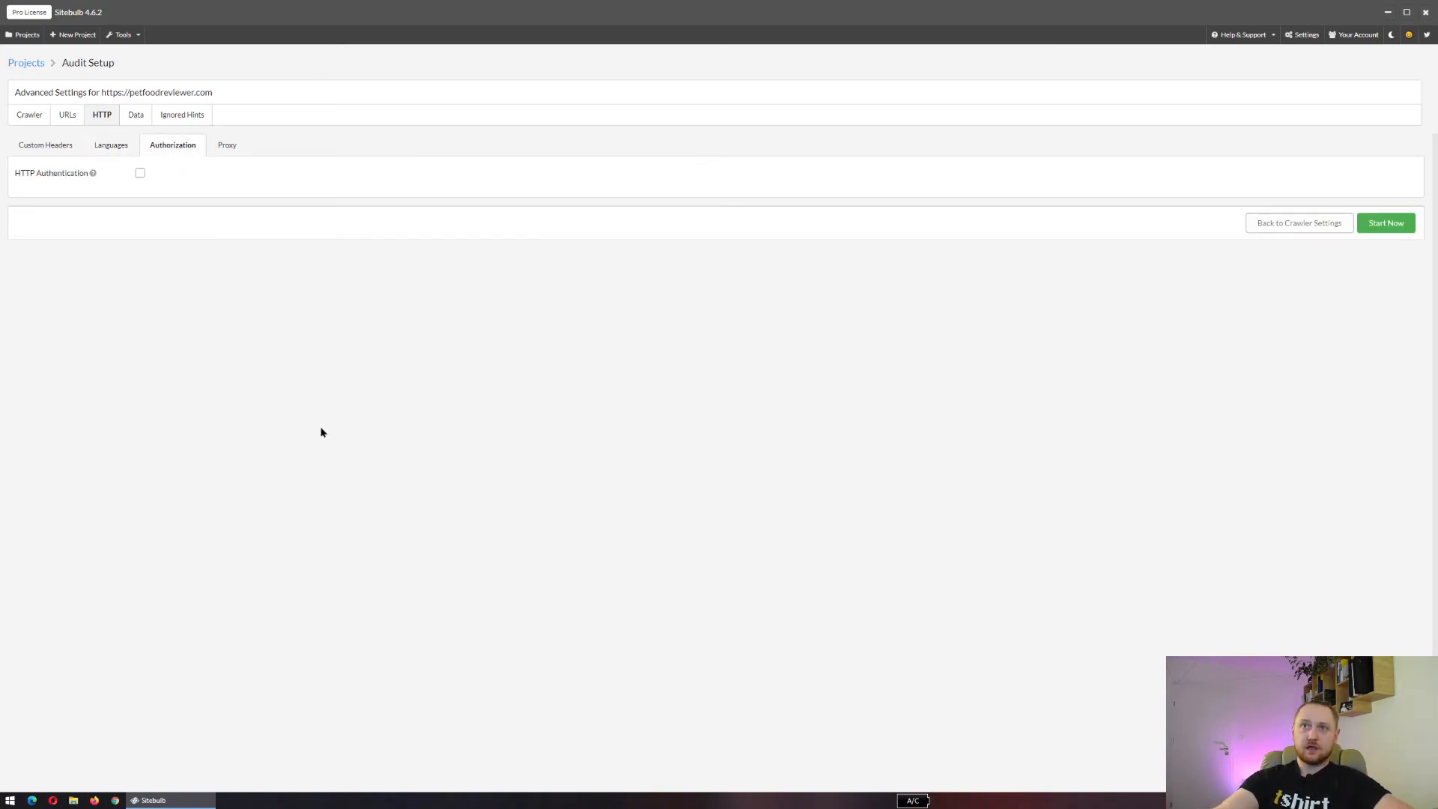
{"action": "left_click", "coordinate": [141, 175]}
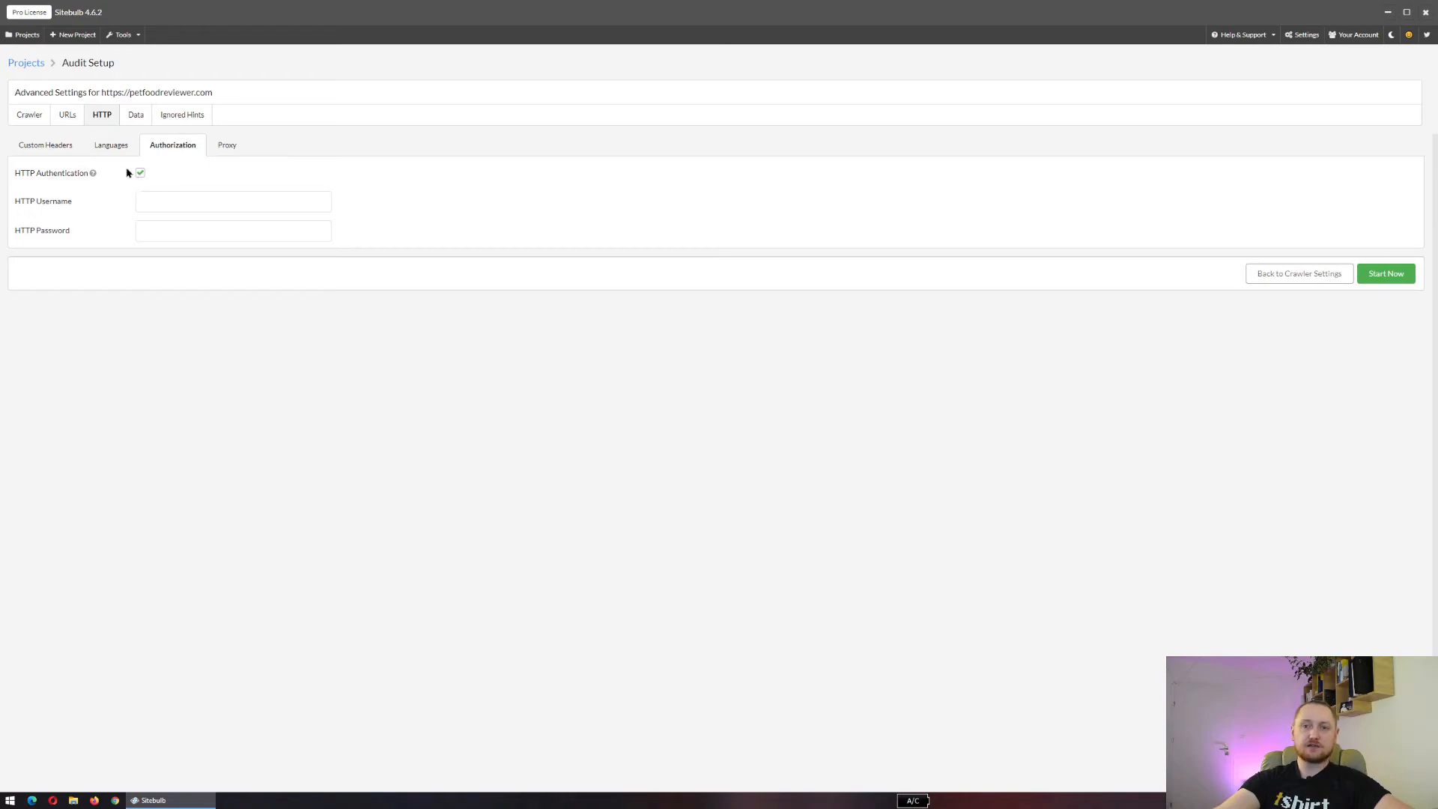
{"action": "left_click", "coordinate": [141, 174]}
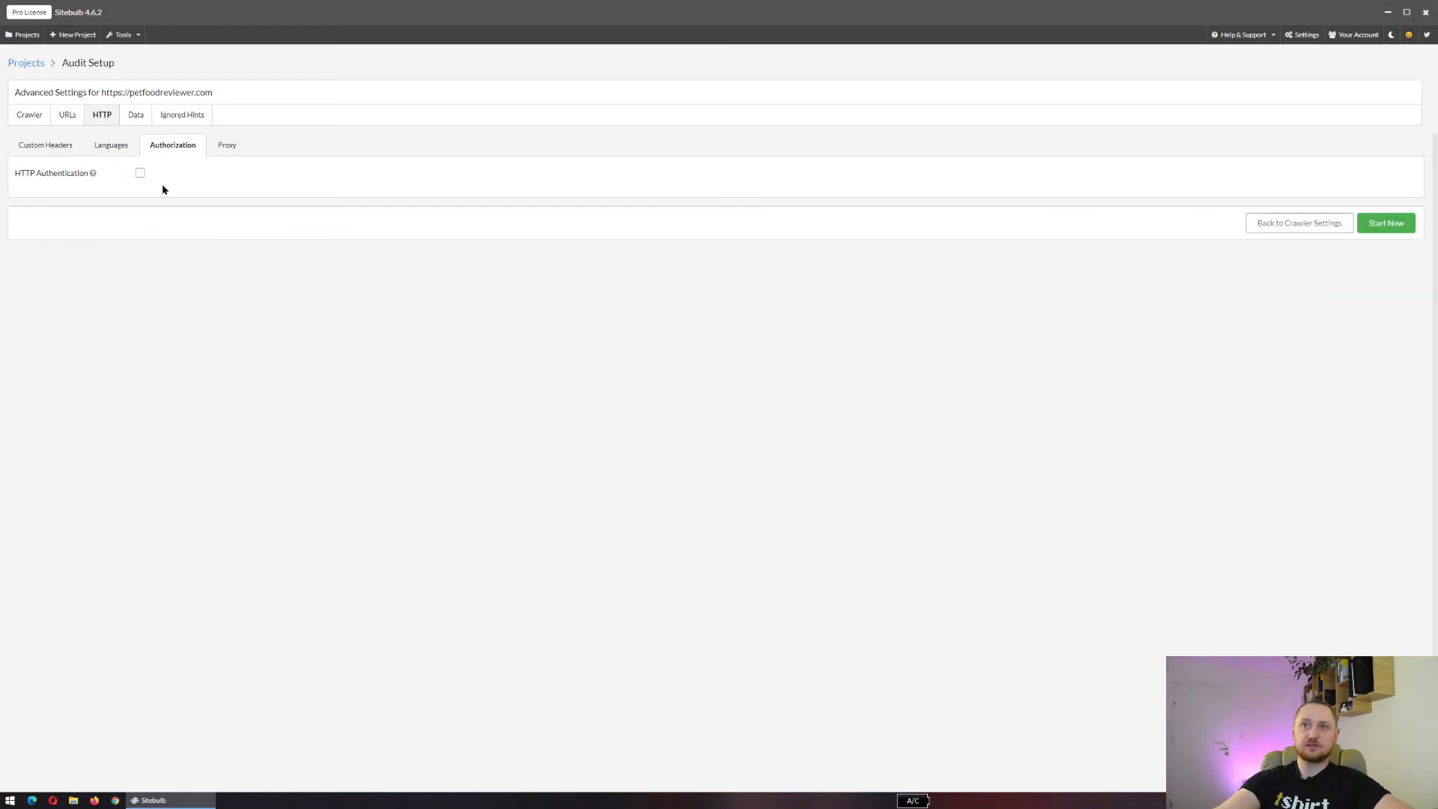
{"action": "left_click", "coordinate": [229, 152]}
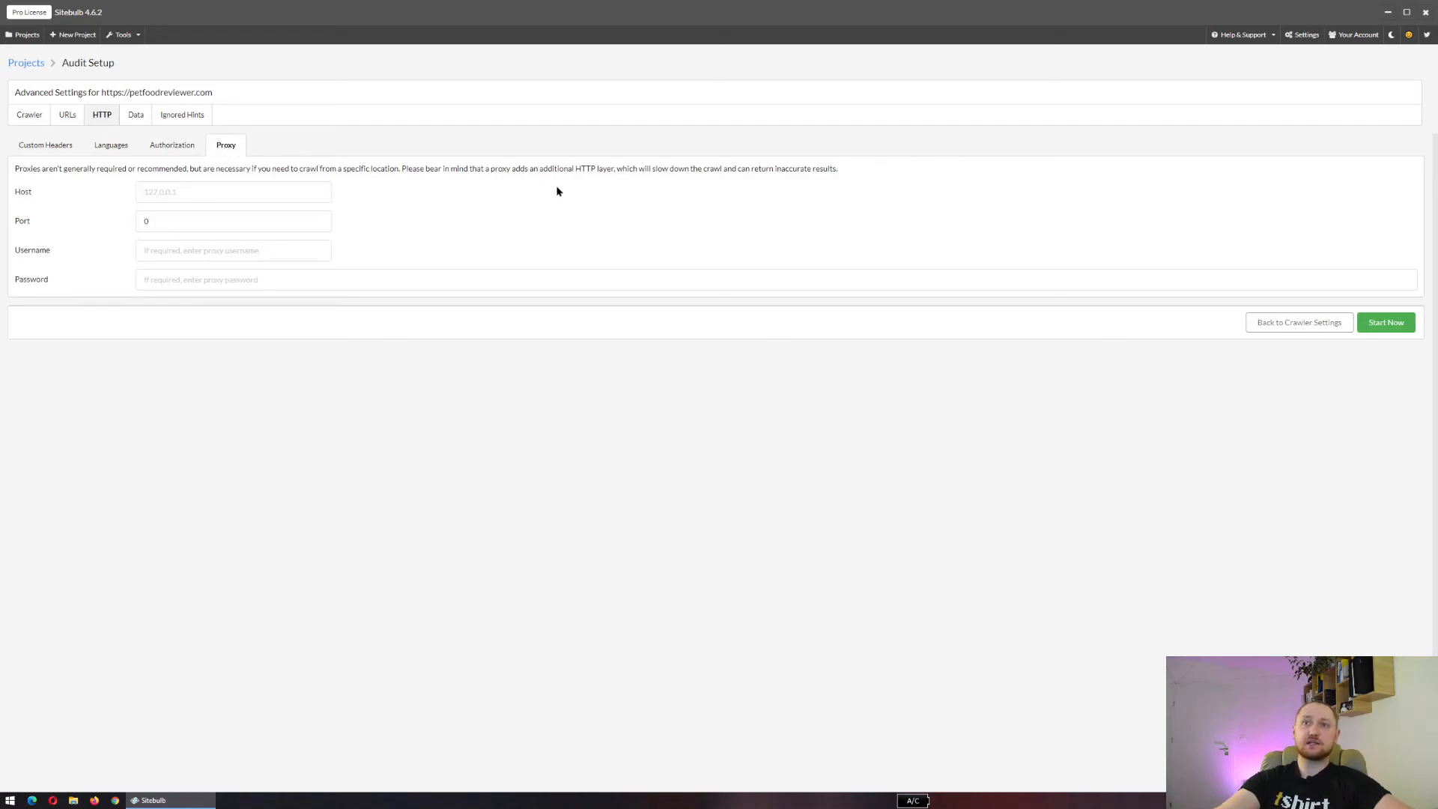
{"action": "left_click", "coordinate": [135, 120]}
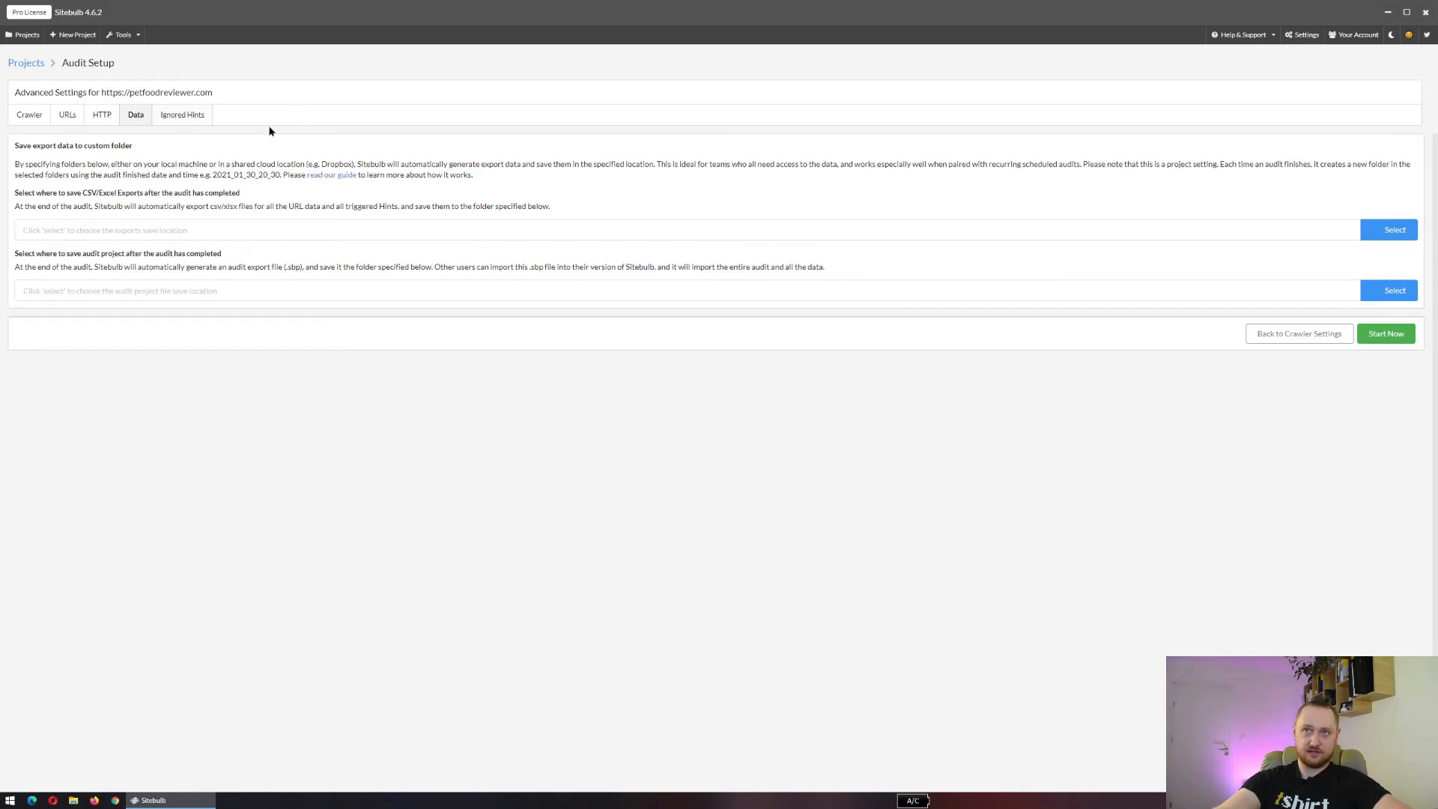
{"action": "left_click", "coordinate": [185, 117]}
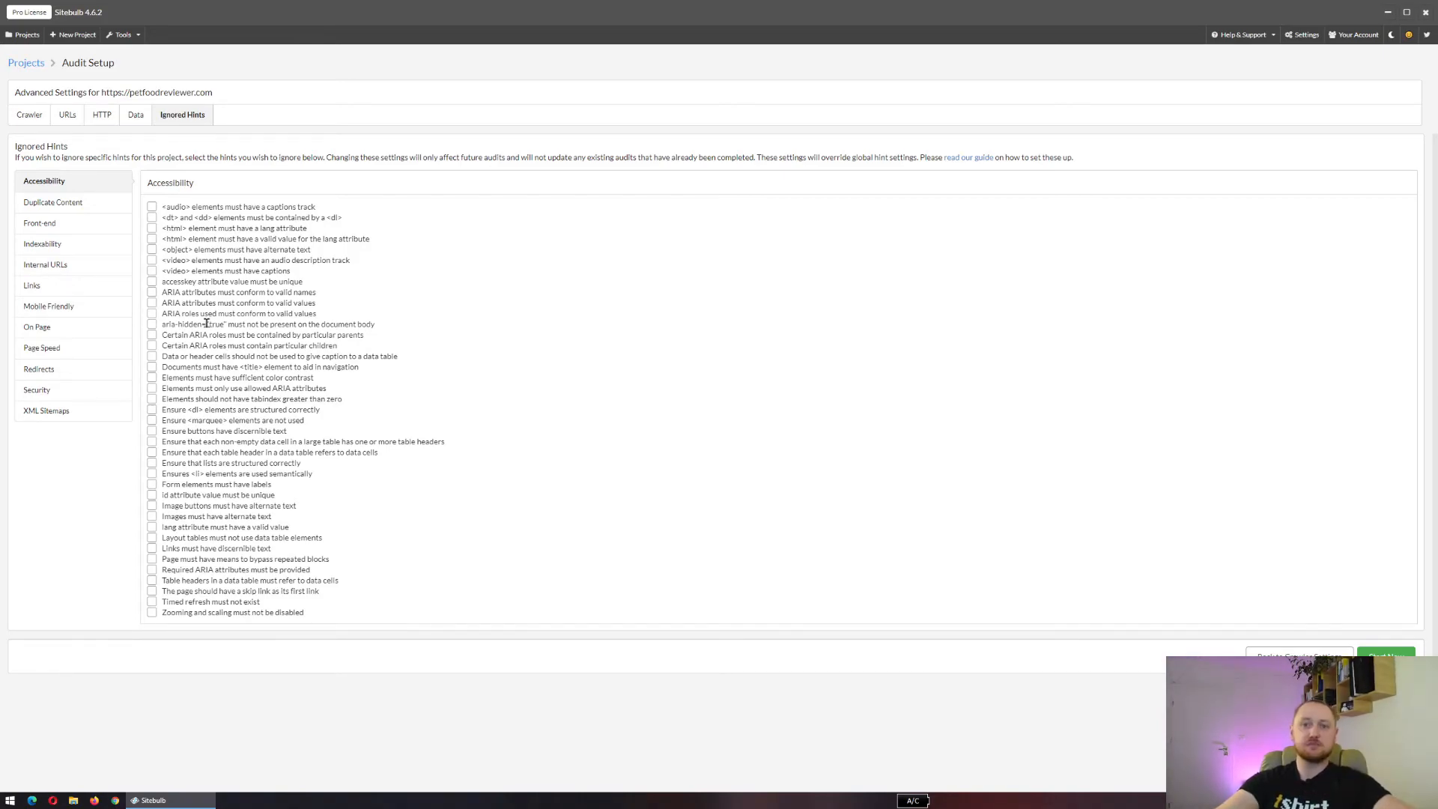
Recheck the crawler's Robots, Content and Subdomains settings, and enable Save HTML in the Diagnosis settings.
{"action": "left_click", "coordinate": [31, 115]}
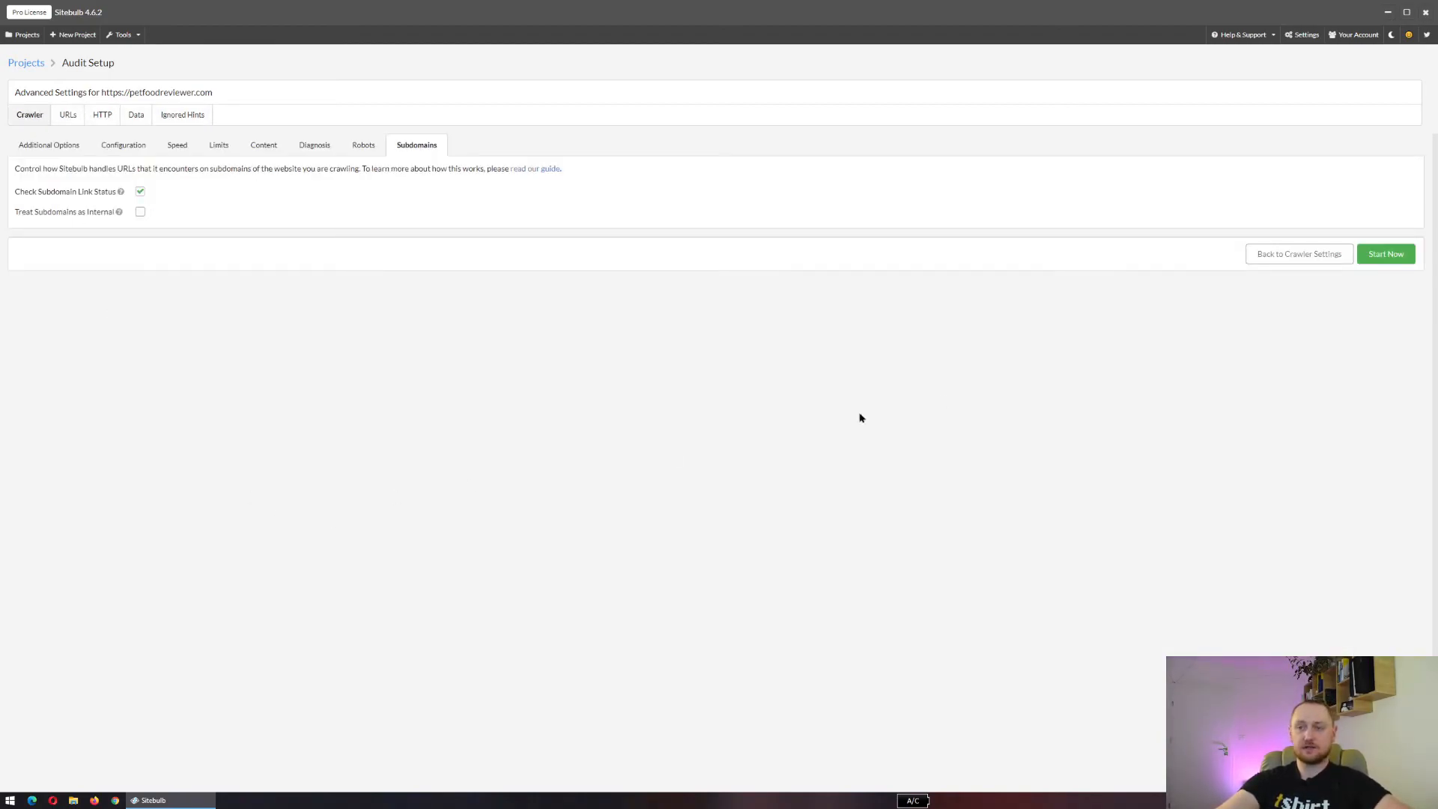
{"action": "left_click", "coordinate": [45, 144]}
{"action": "left_click", "coordinate": [314, 147]}
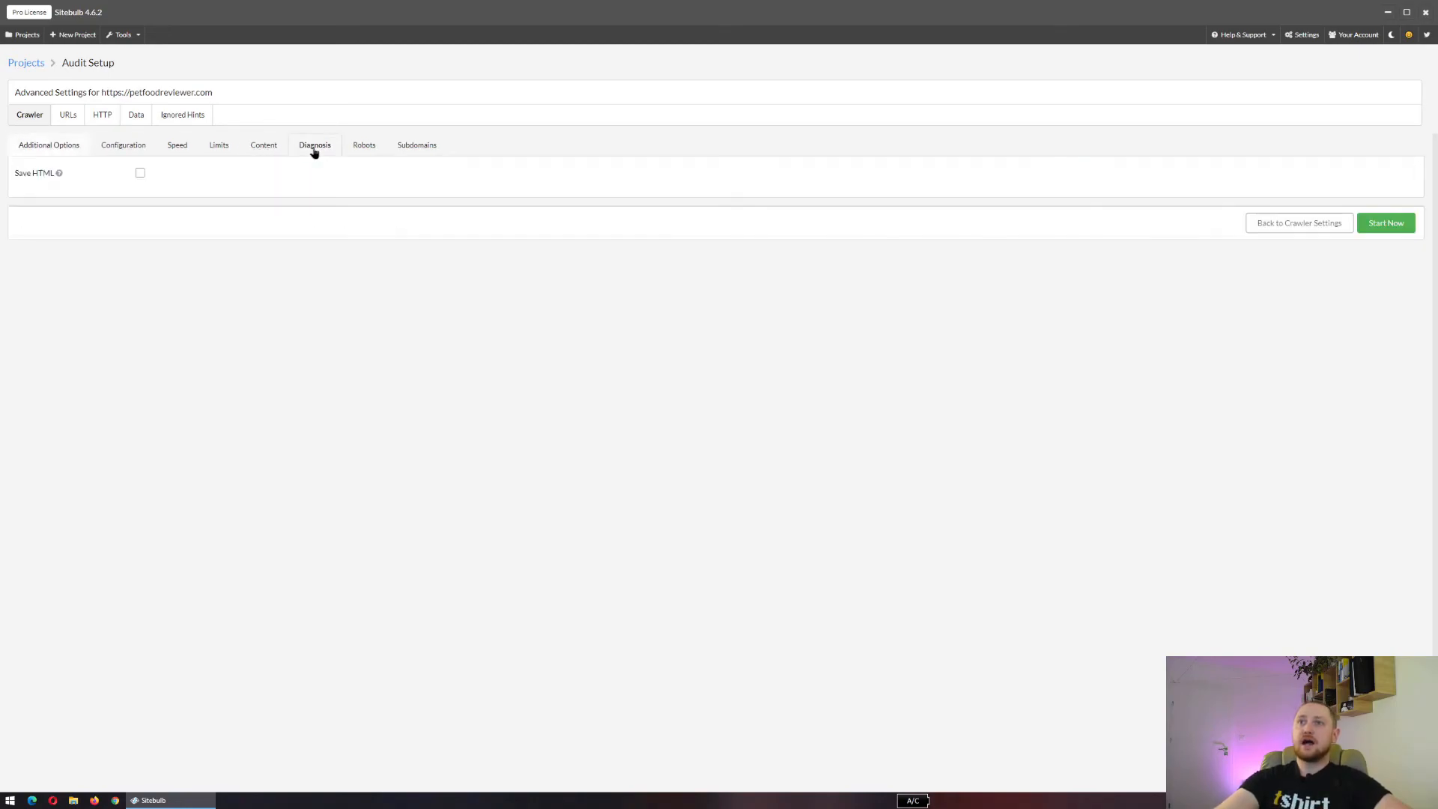
{"action": "left_click", "coordinate": [275, 148]}
{"action": "left_click", "coordinate": [315, 145]}
{"action": "left_click", "coordinate": [393, 149]}
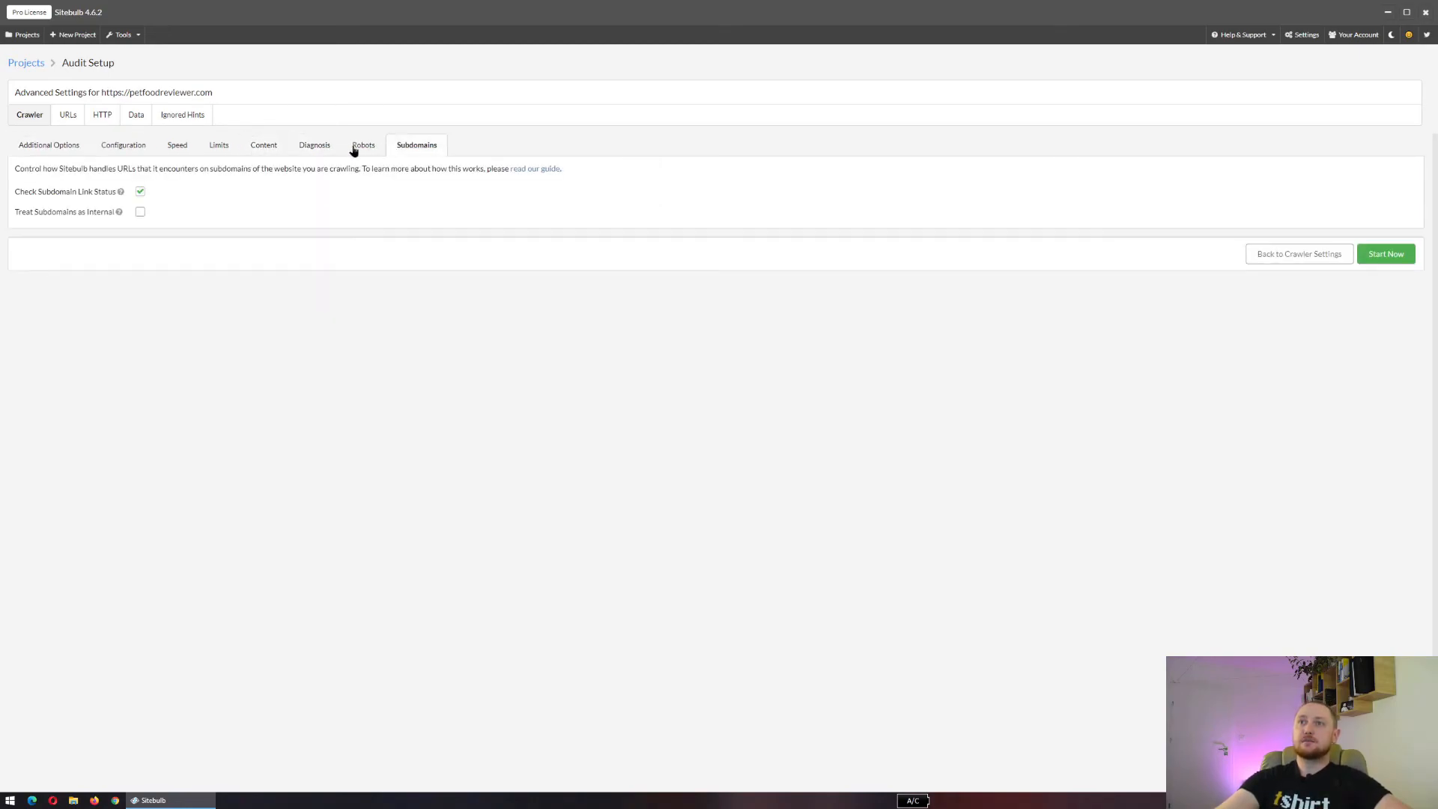
{"action": "left_click", "coordinate": [360, 147]}
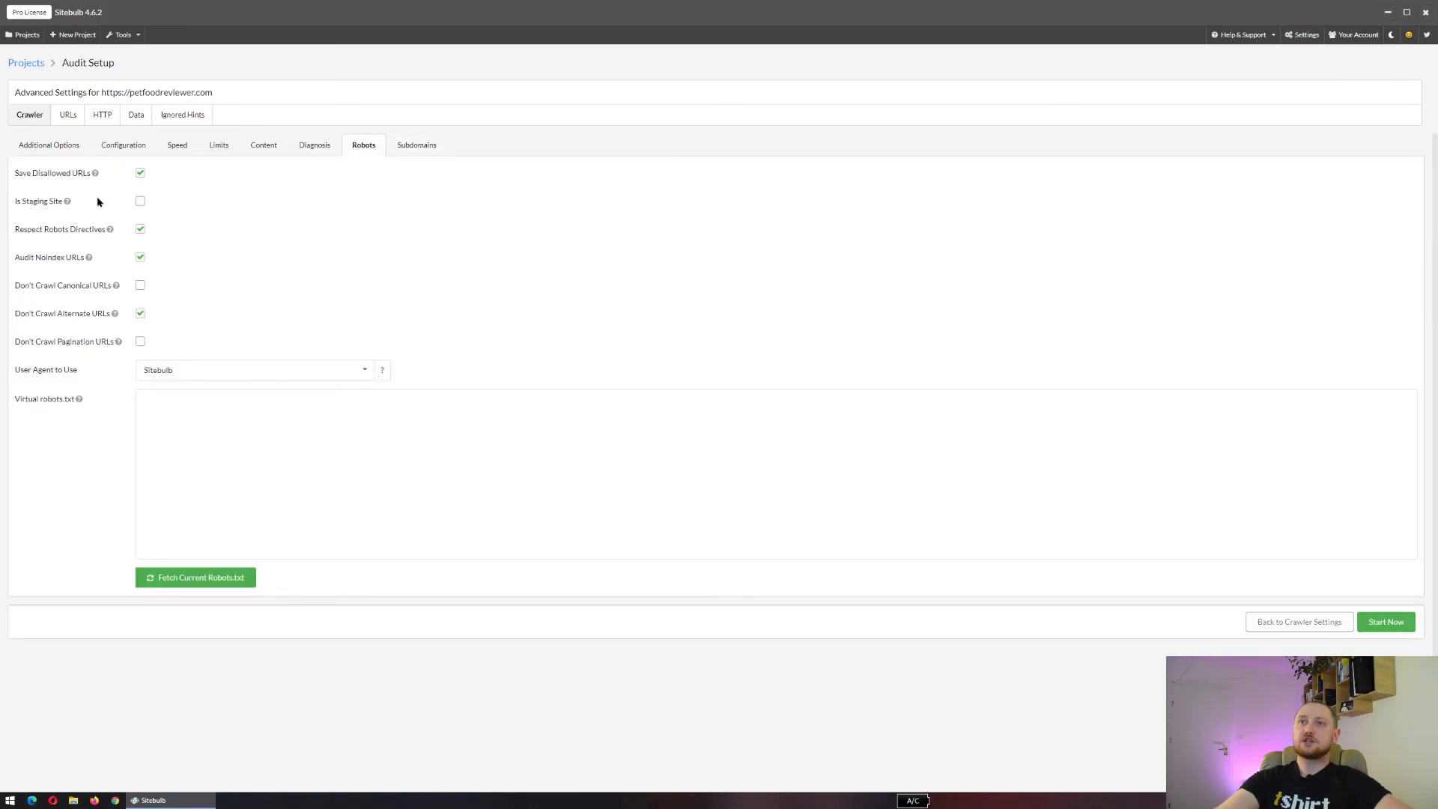
{"action": "left_click", "coordinate": [269, 147]}
{"action": "left_click", "coordinate": [327, 147]}
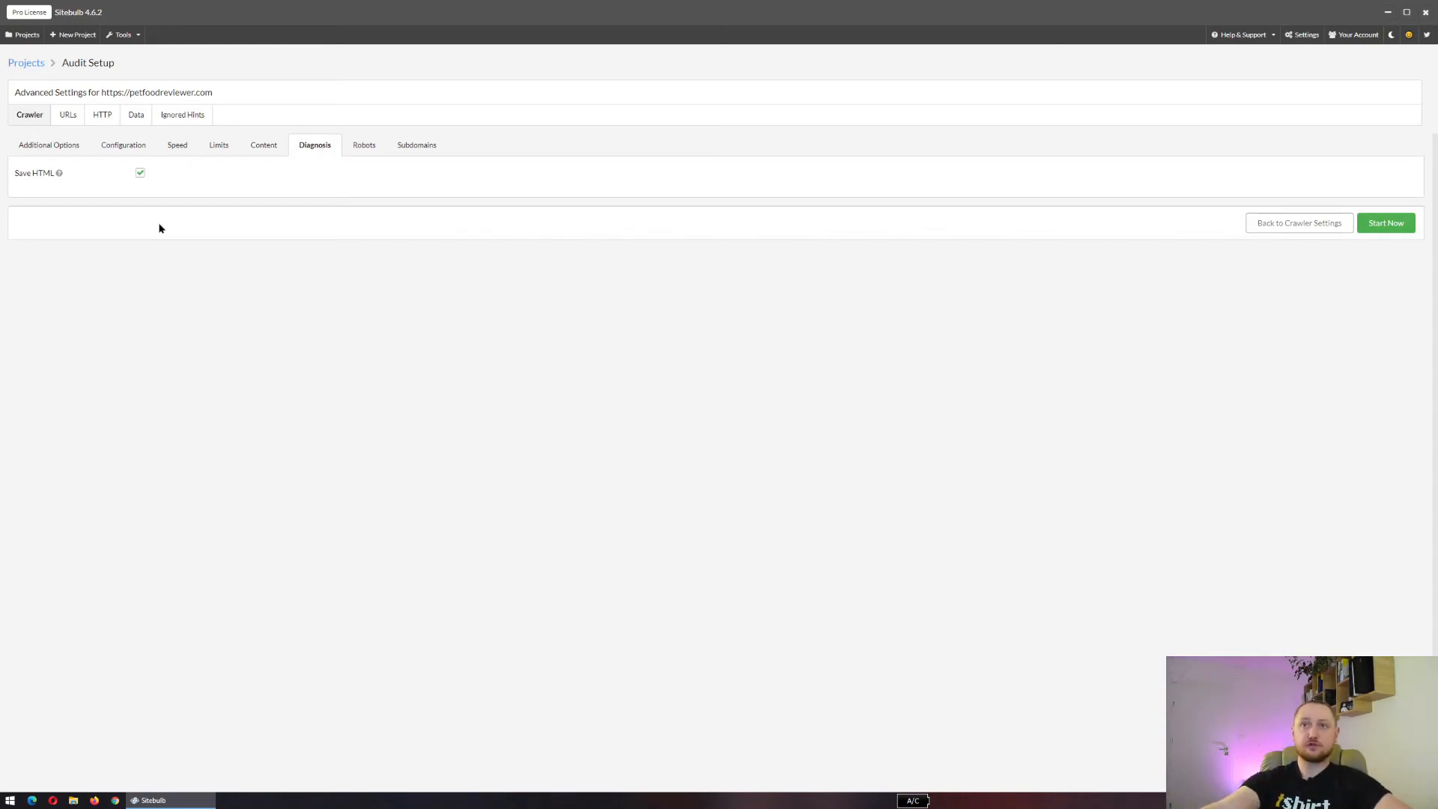
Return to the main crawler settings and enable Page Speed, Mobile Friendly and Front-end, Structured Data, and XML Sitemaps.
{"action": "left_click", "coordinate": [1311, 226]}
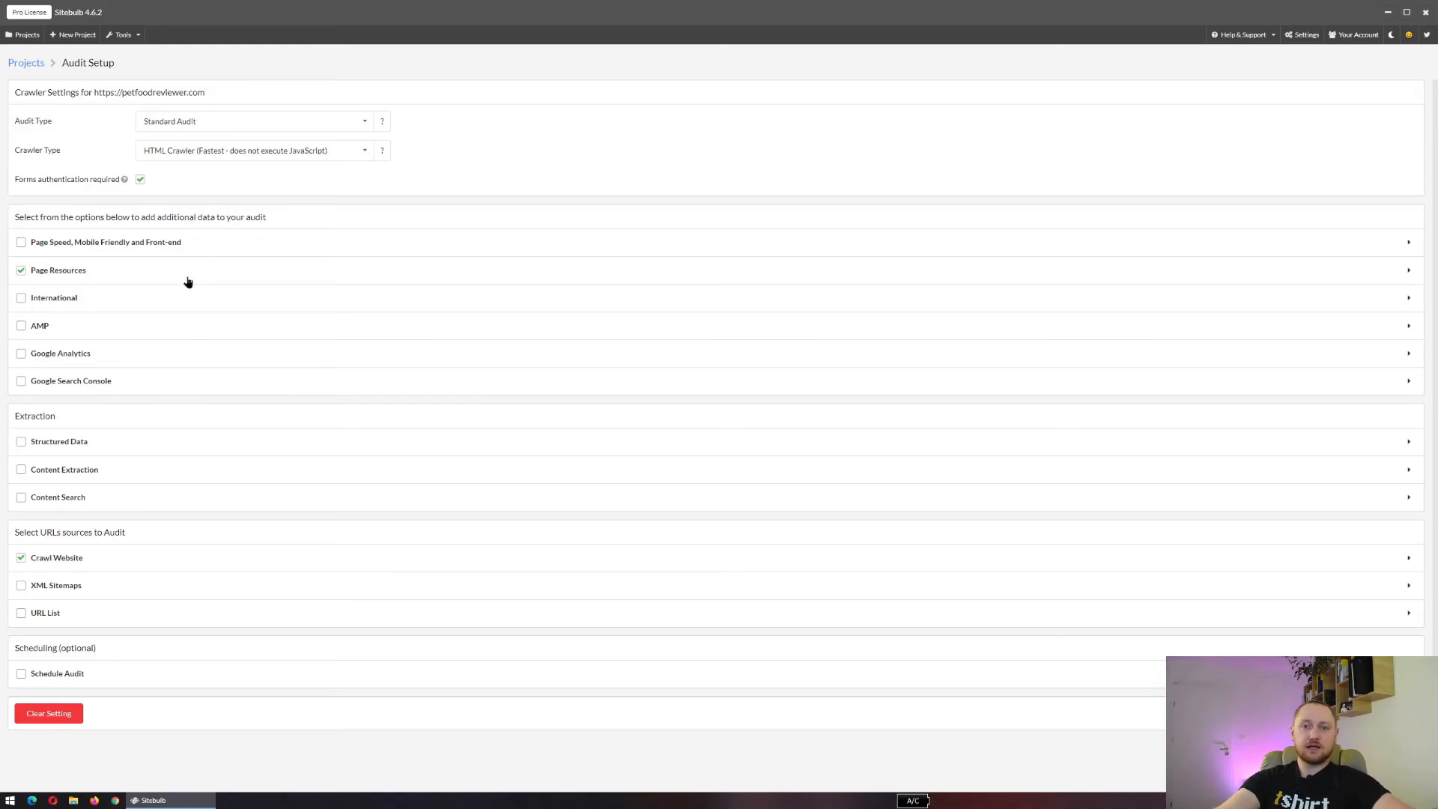
{"action": "left_click", "coordinate": [21, 245]}
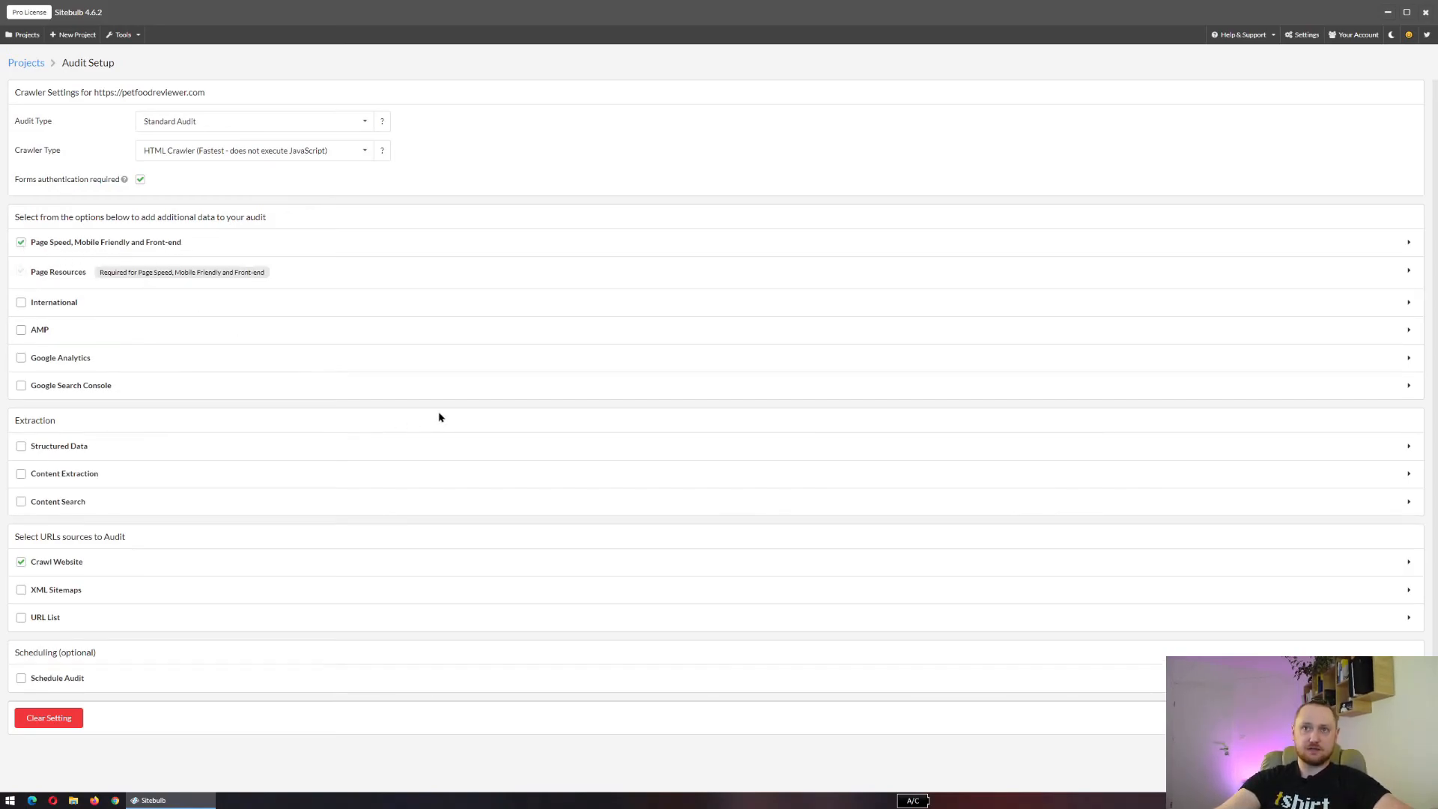
{"action": "left_click", "coordinate": [22, 447]}
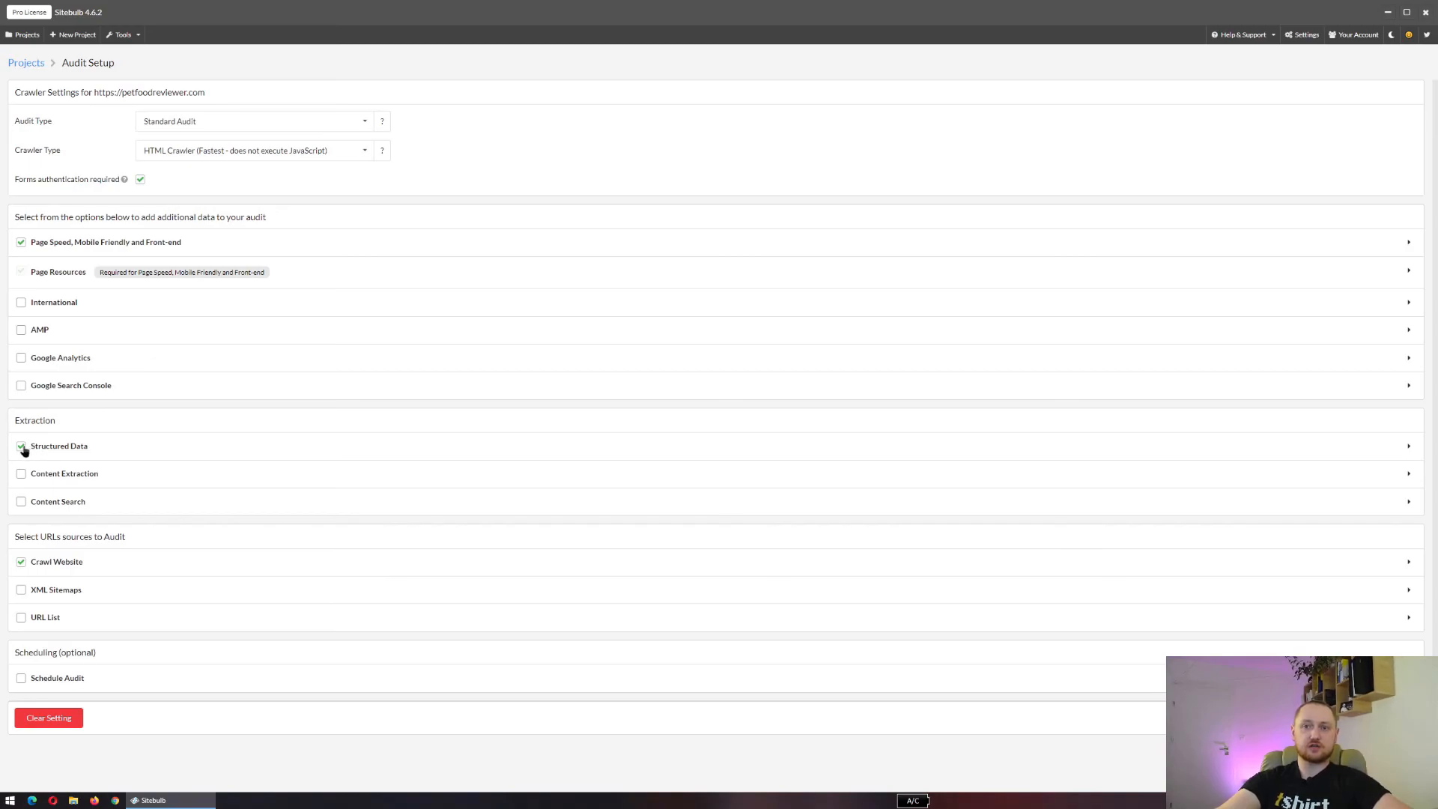
{"action": "left_click", "coordinate": [20, 591]}
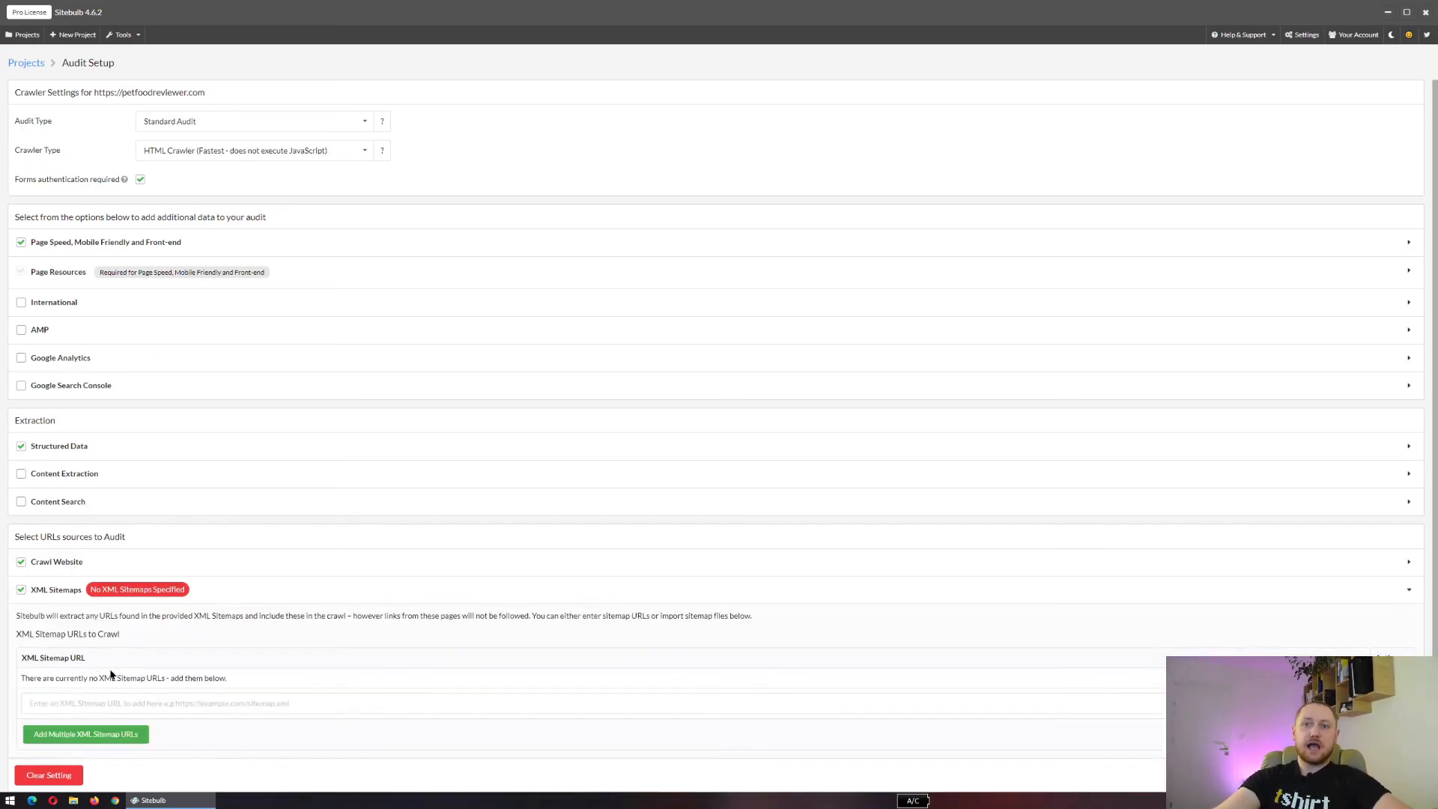
{"action": "scroll", "coordinate": [460, 614], "scroll_direction": "down", "scroll_amount": 3}
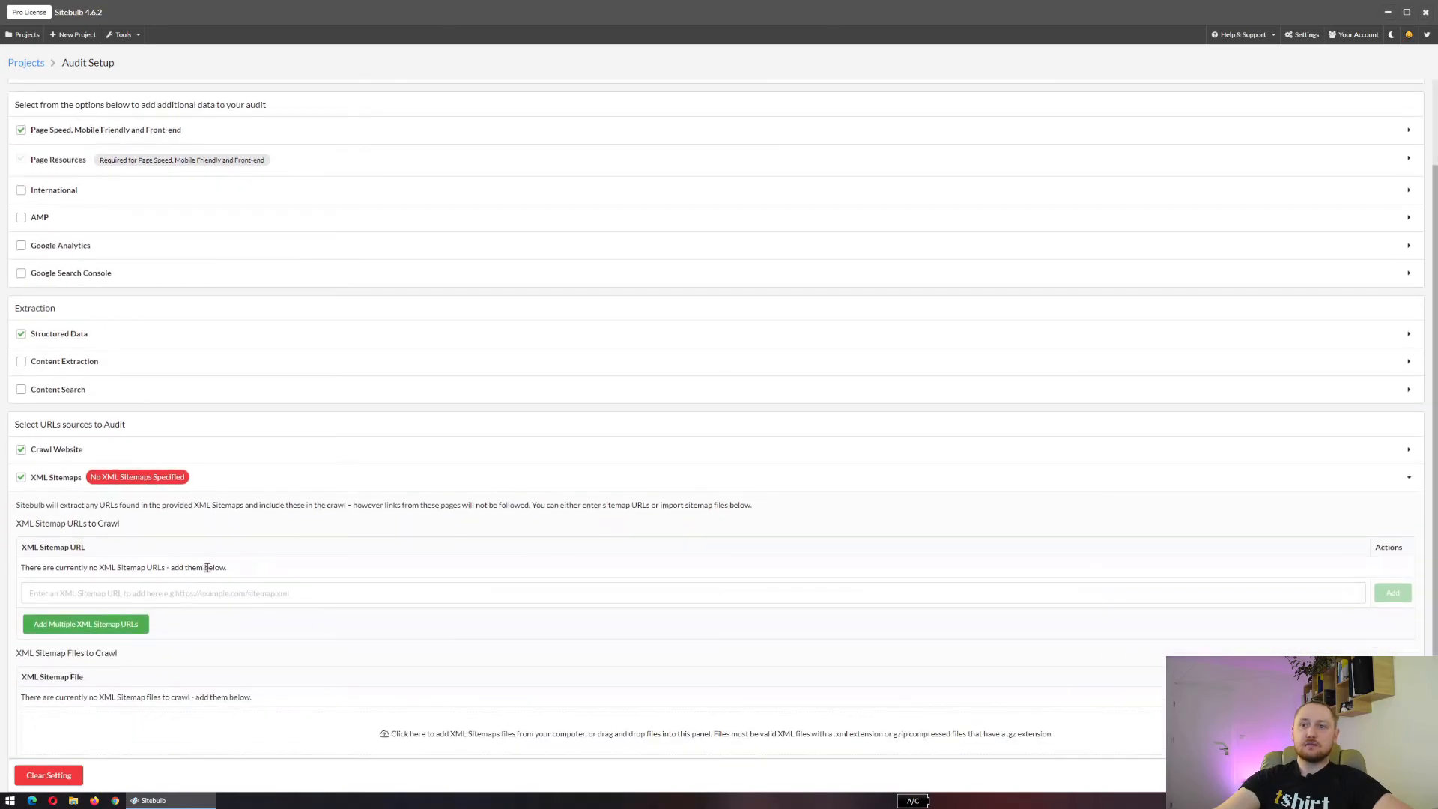
{"action": "left_click", "coordinate": [192, 598]}
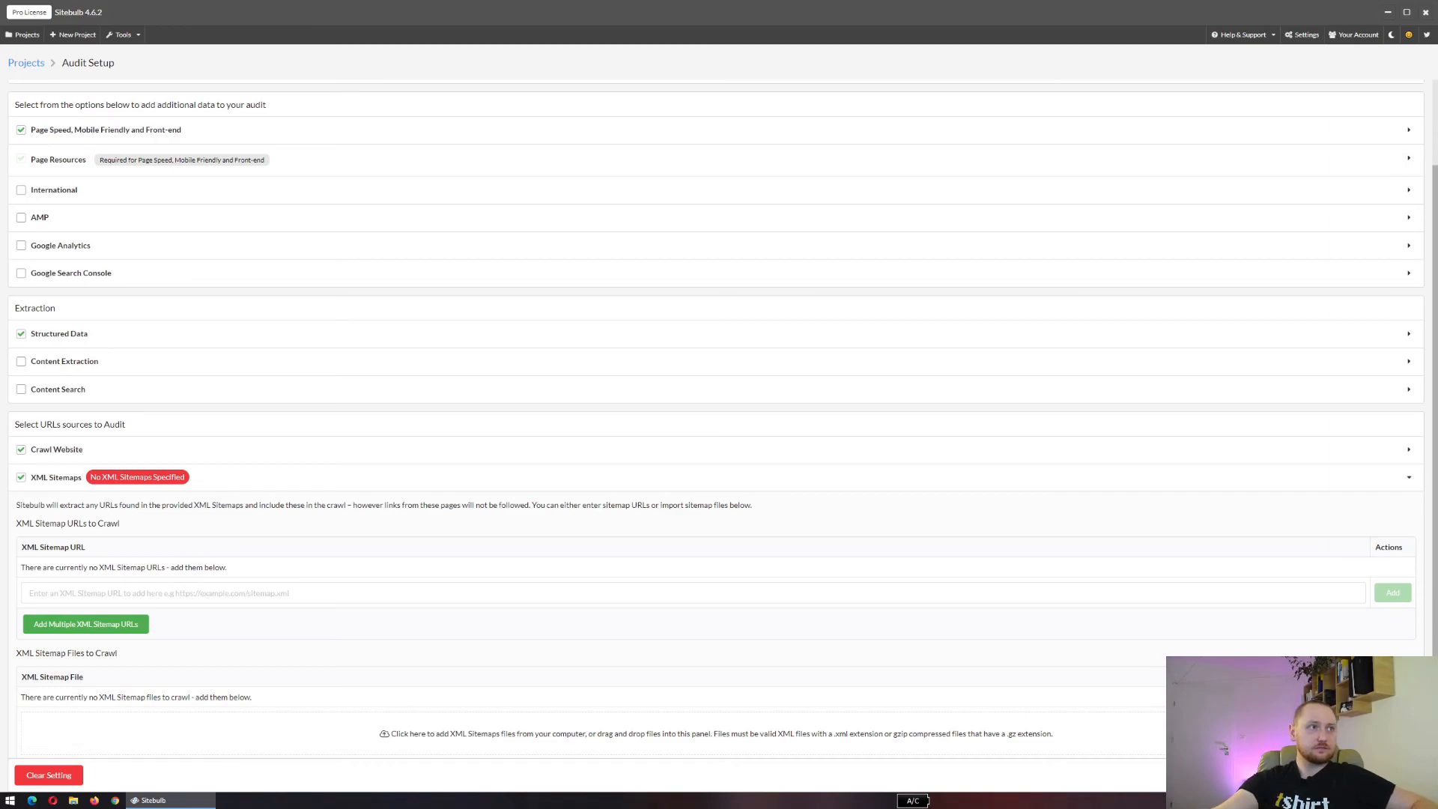
{"action": "left_click", "coordinate": [282, 591]}
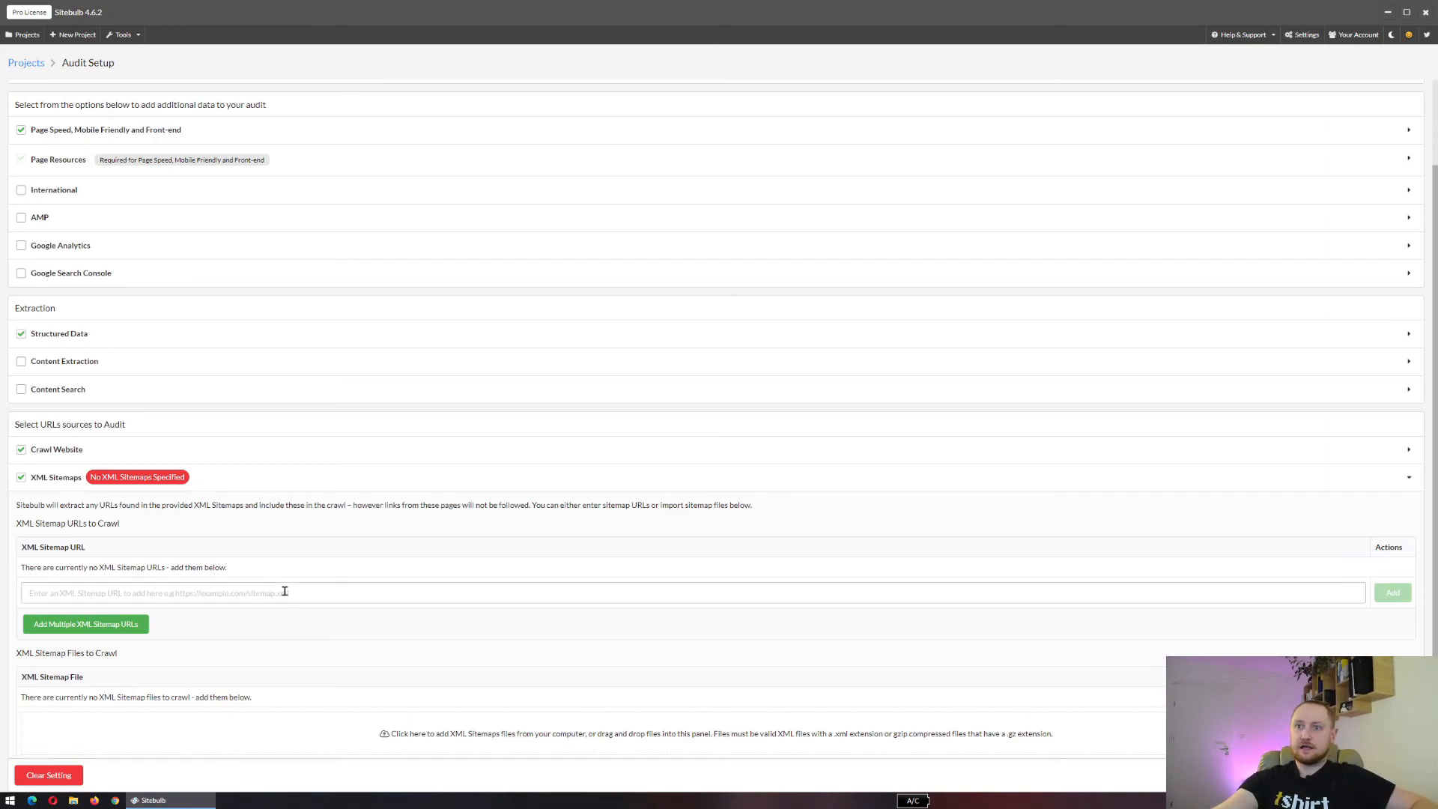
{"action": "type", "text": "https://petfoodreviewer.com/sitemap_index.xml"}
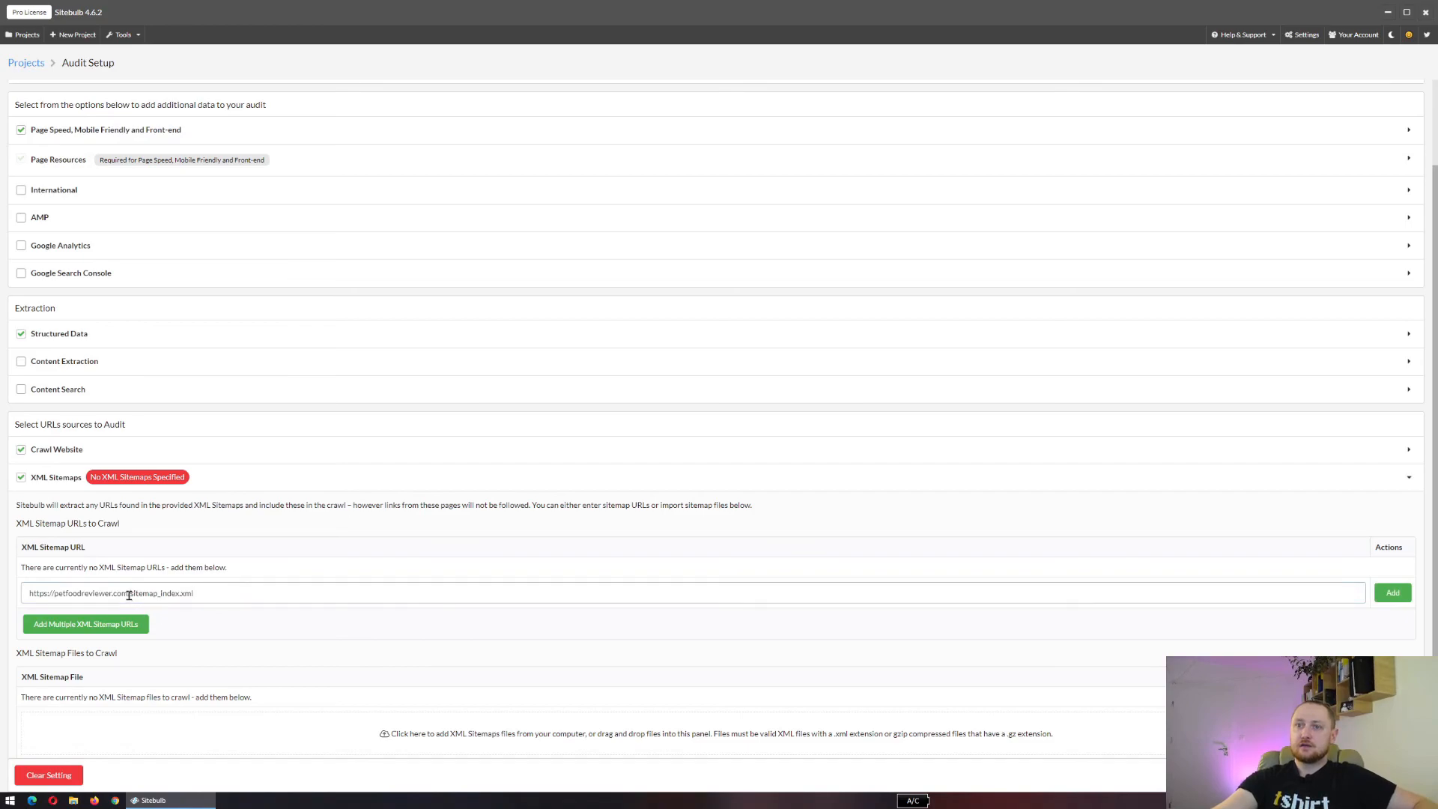
{"action": "left_click_drag", "start_coordinate": [131, 594], "coordinate": [236, 594]}
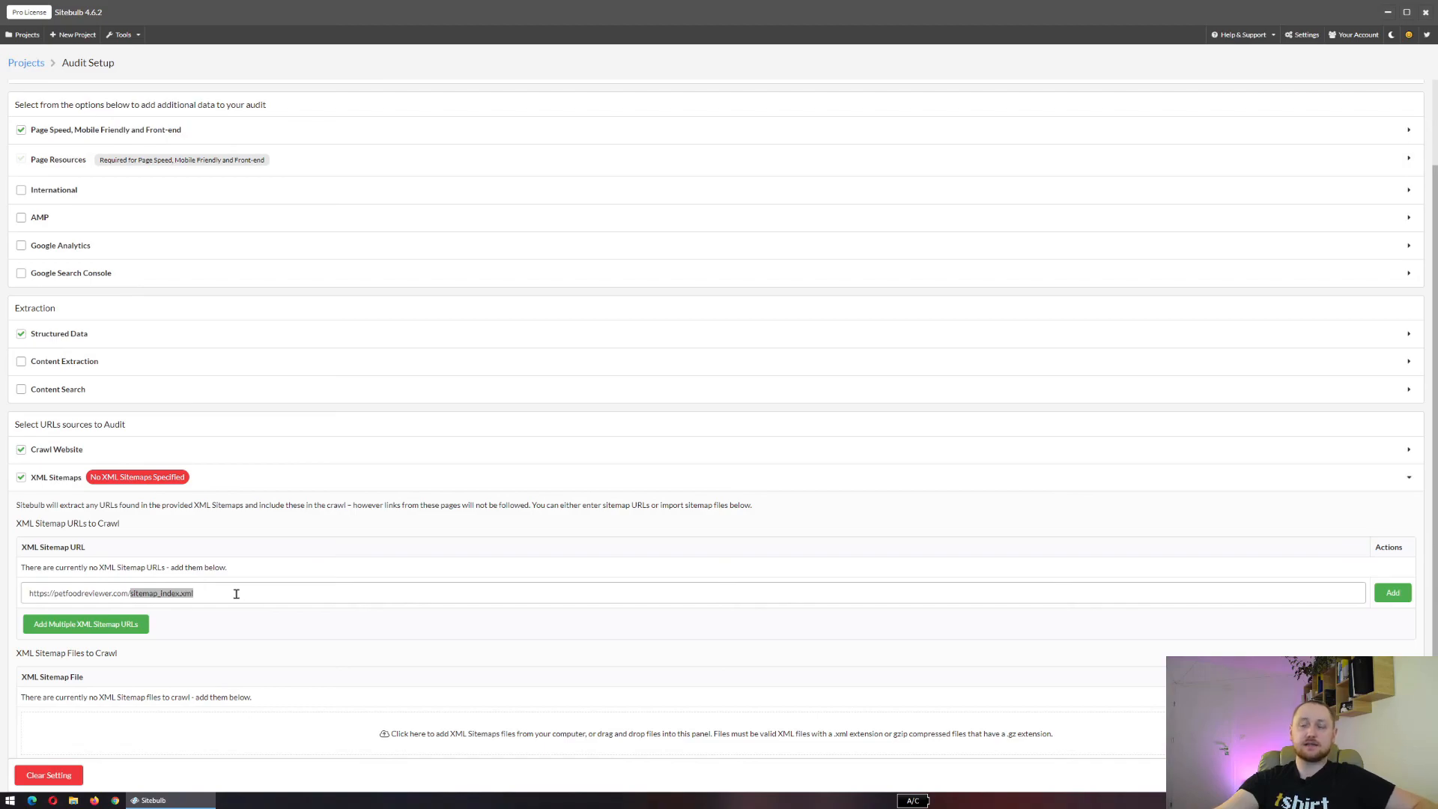
{"action": "left_click", "coordinate": [1391, 599]}
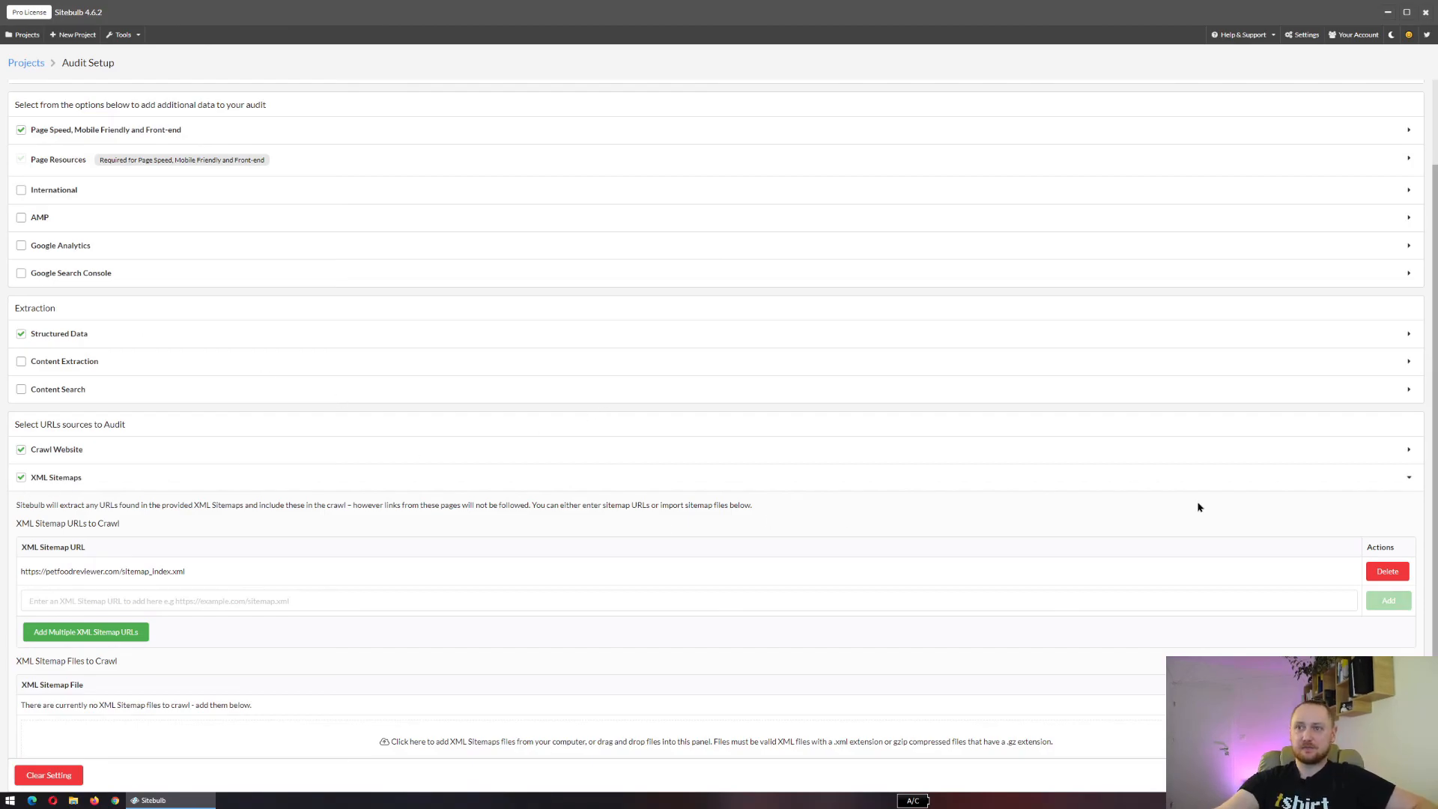
Turn off the forms authentication requirement and start the audit.
{"action": "left_click", "coordinate": [1279, 476]}
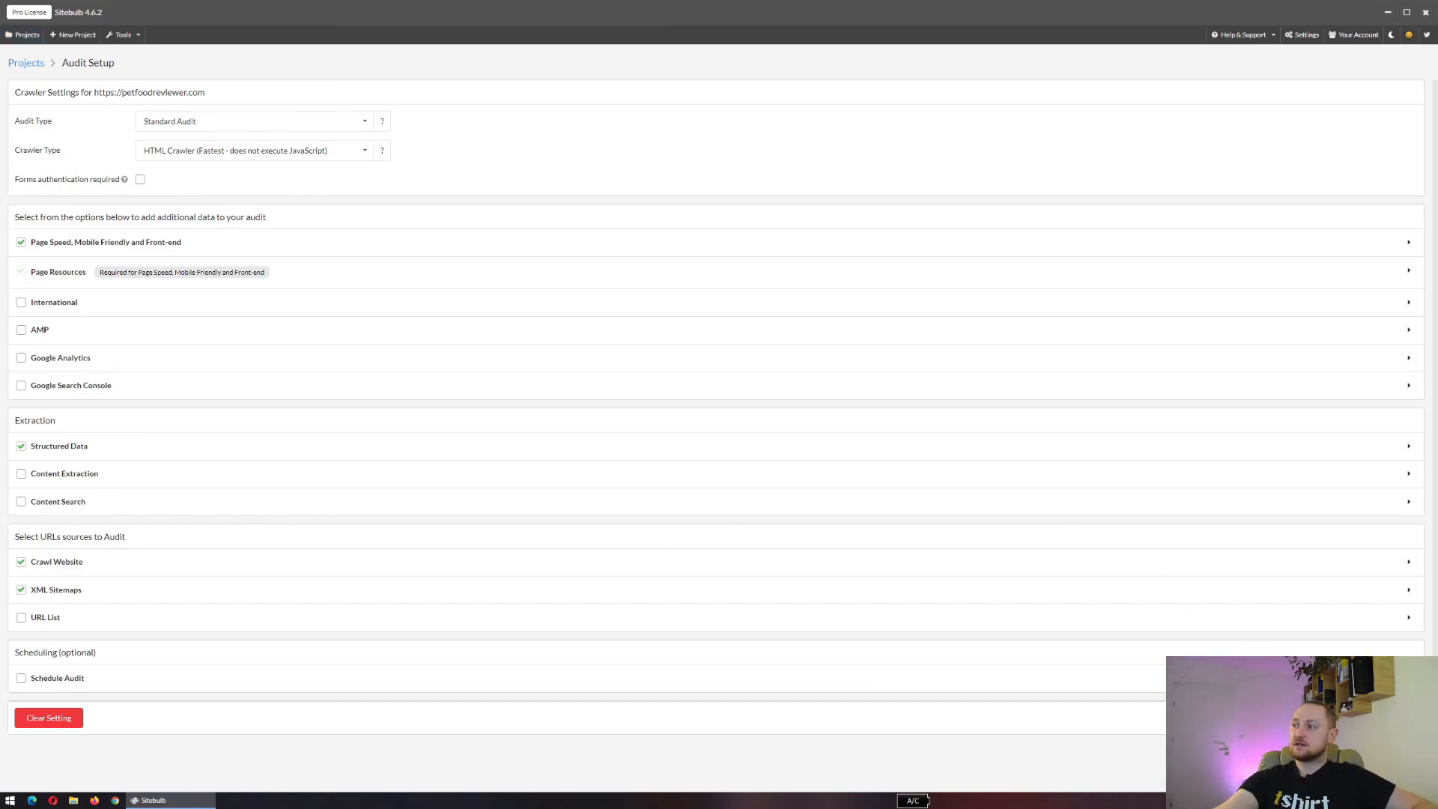
{"action": "left_click", "coordinate": [1386, 718]}
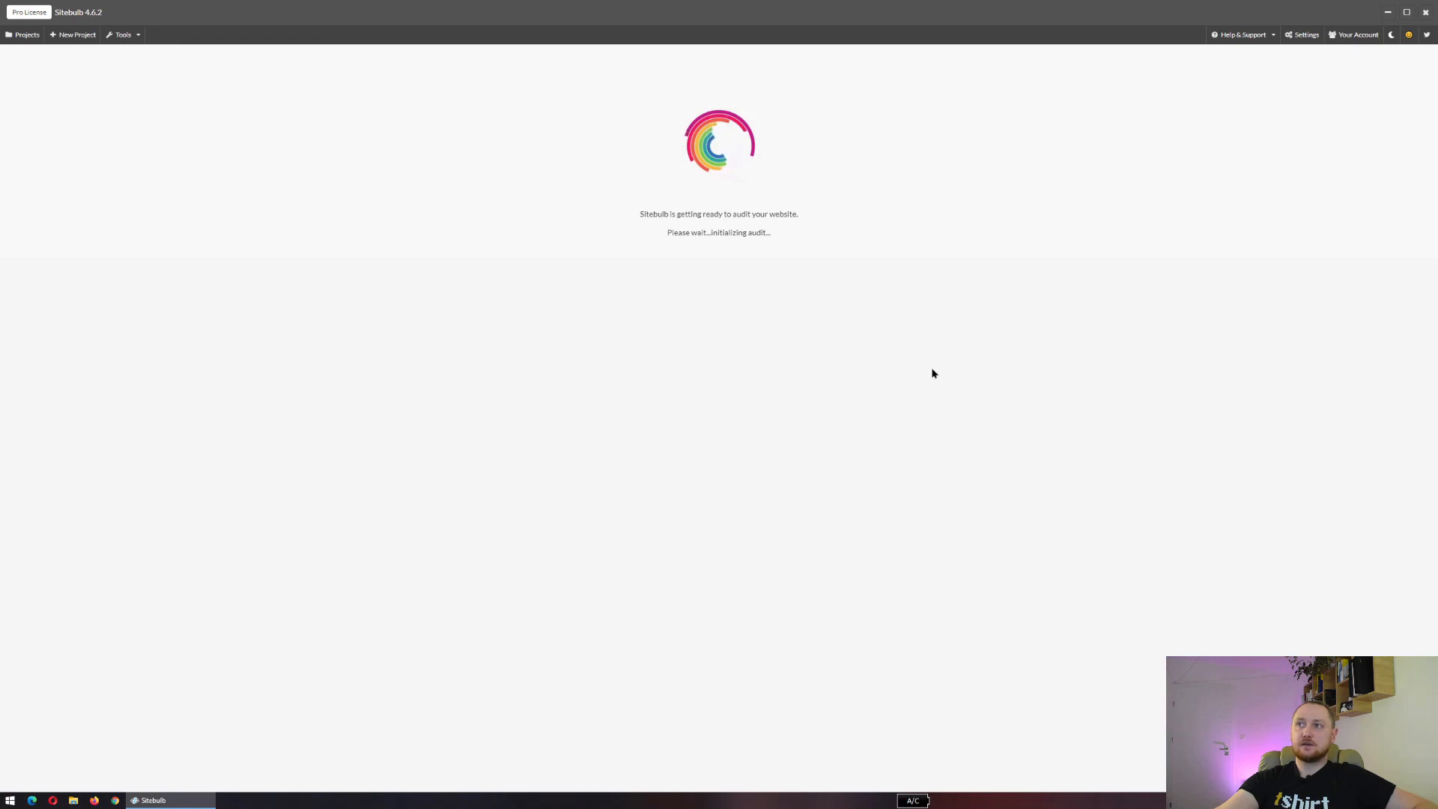